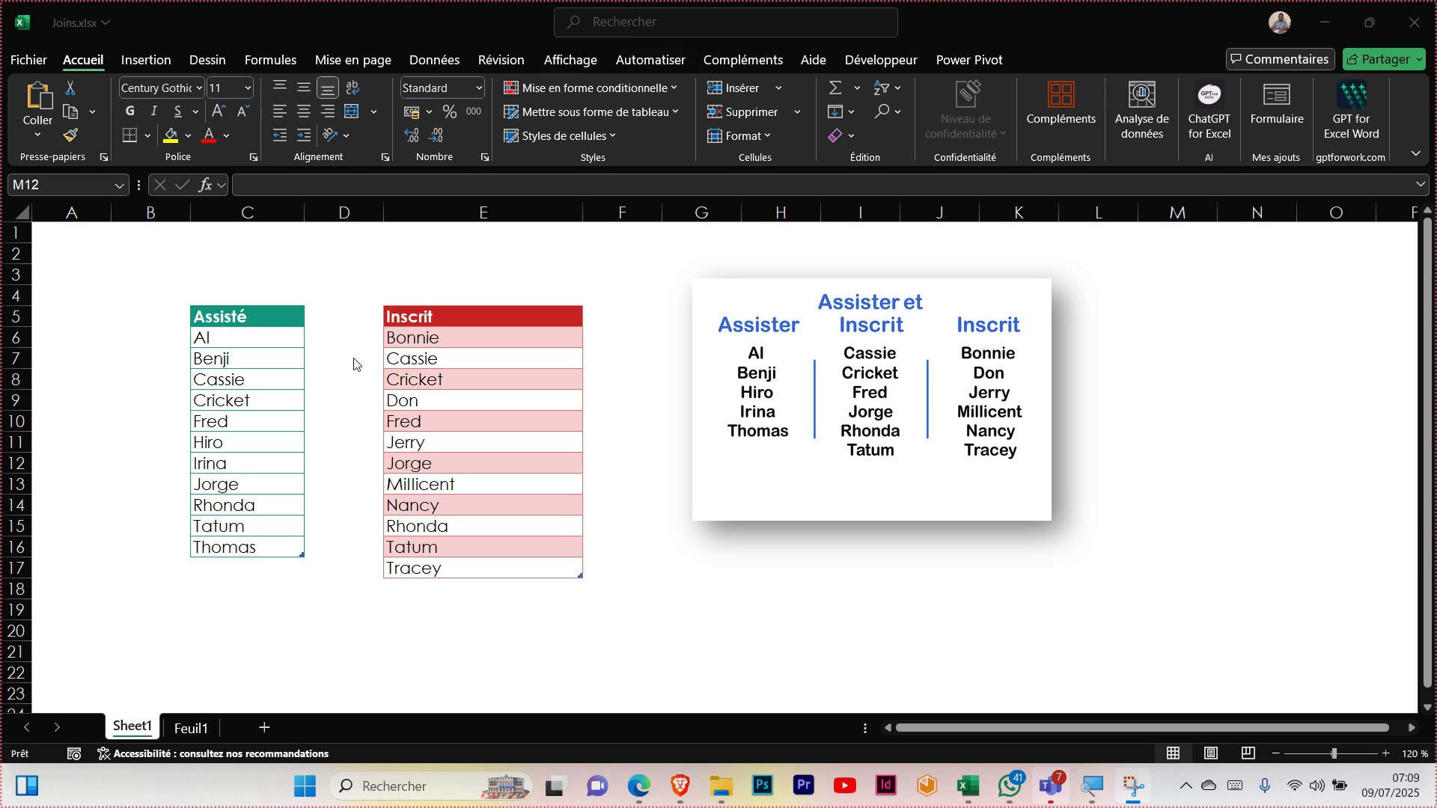
Import the Assisté table into Power Query and load it as a connection only
click(256, 380)
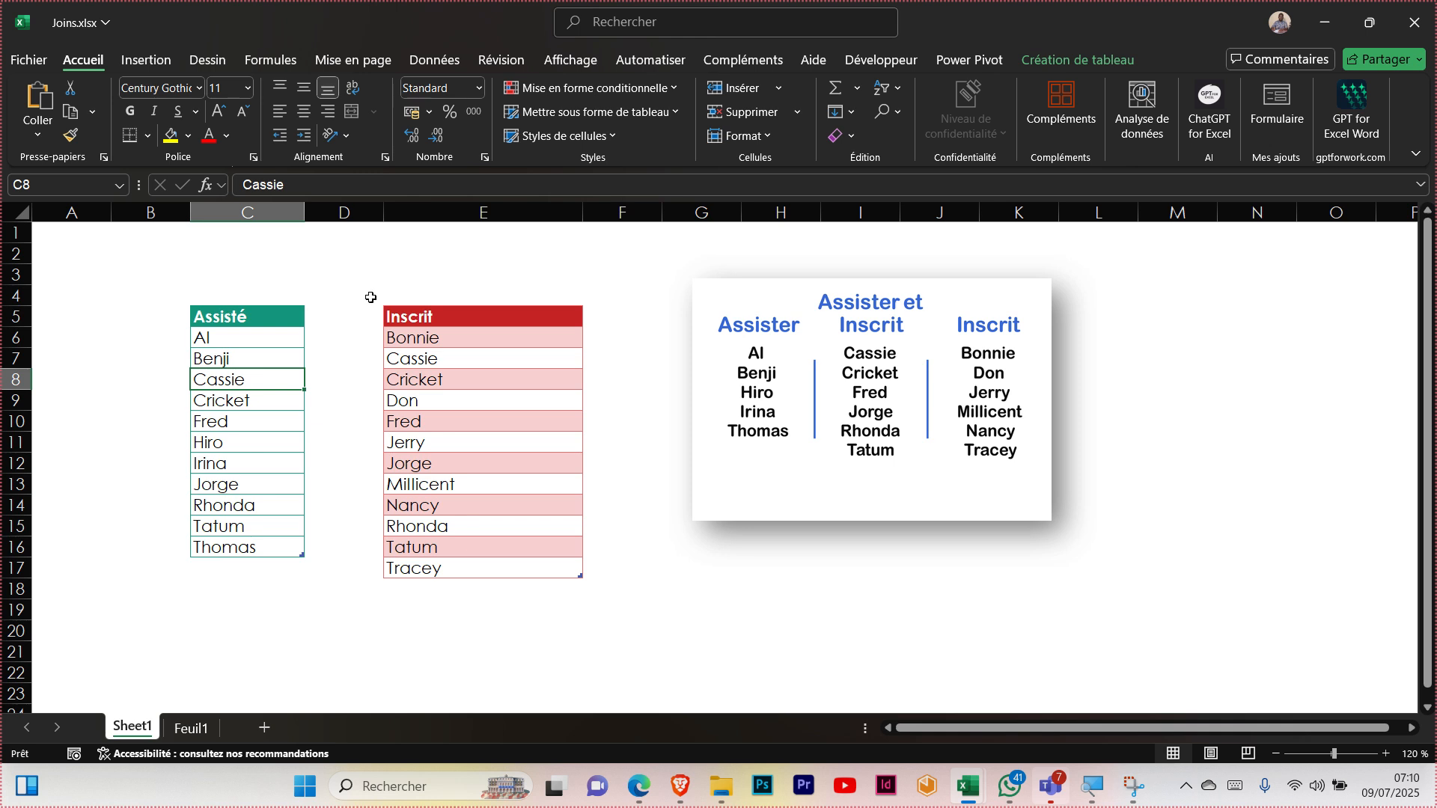
click(437, 62)
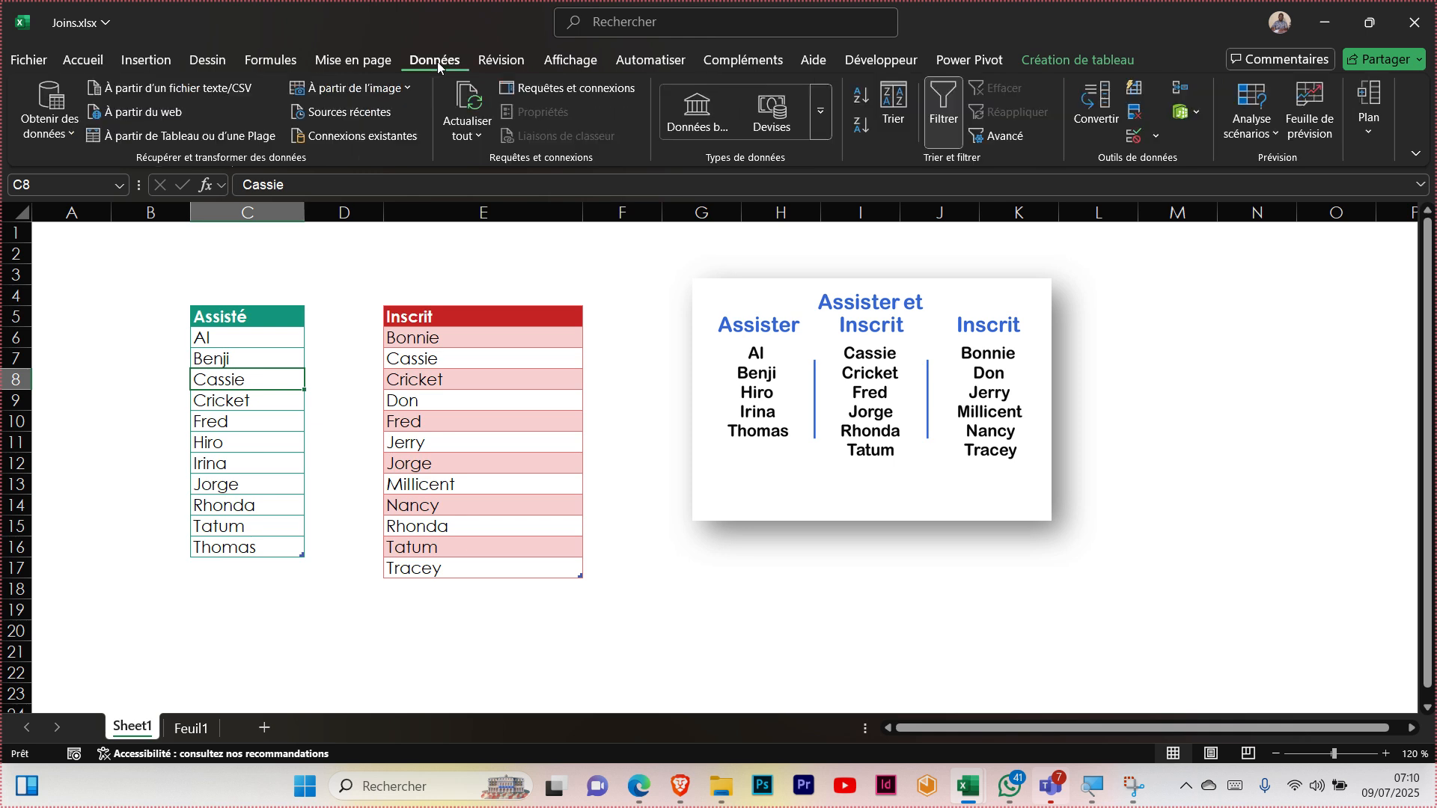
click(166, 142)
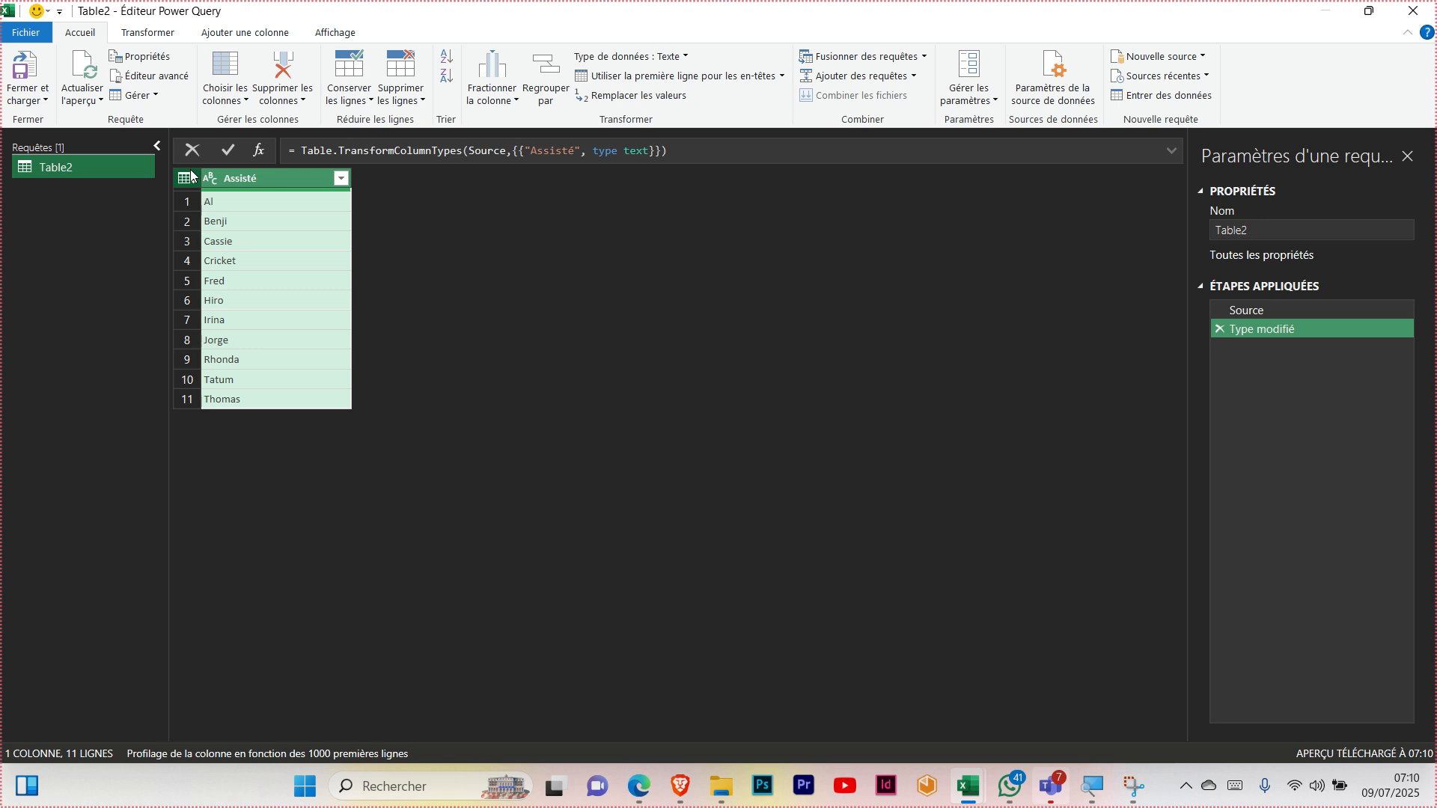
click(43, 106)
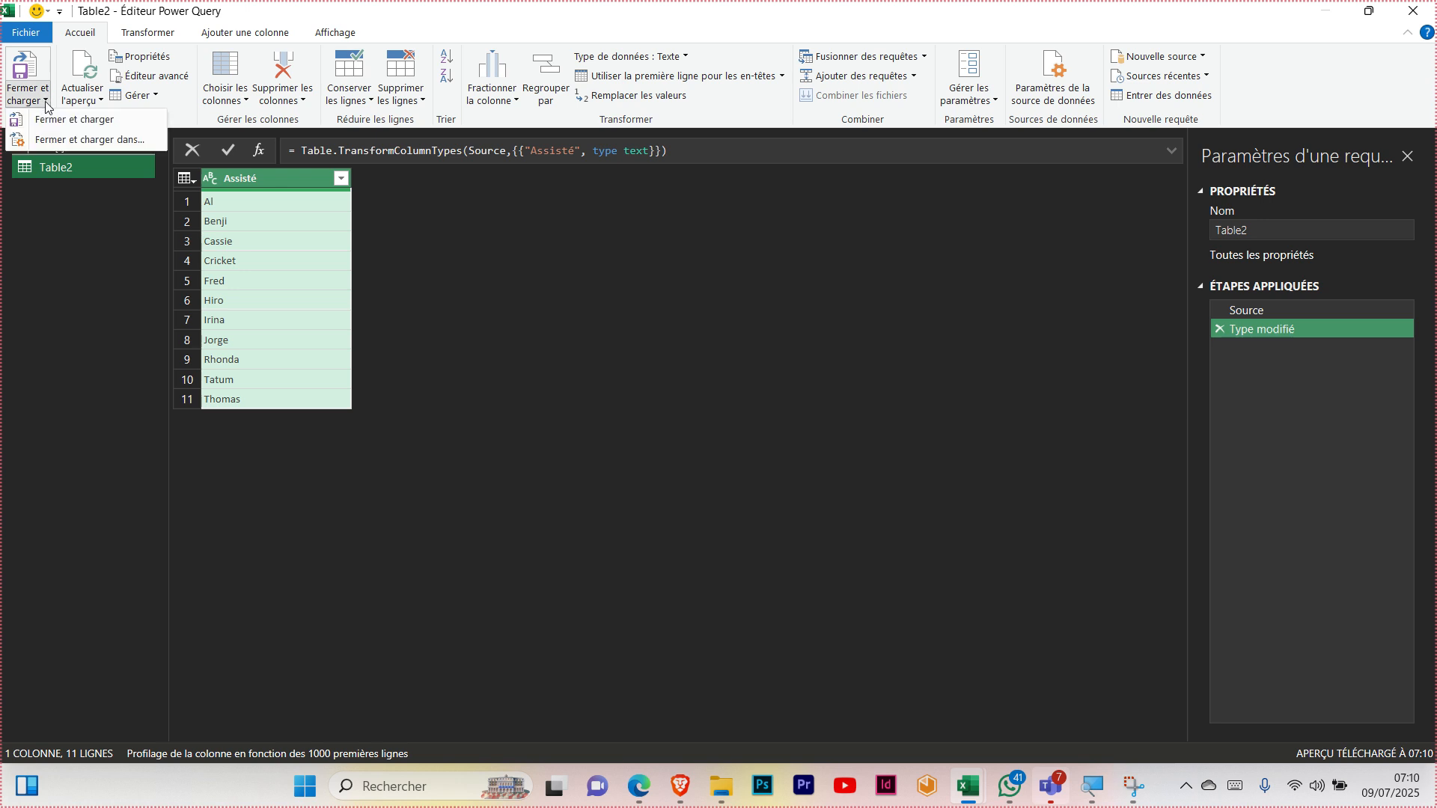
click(88, 140)
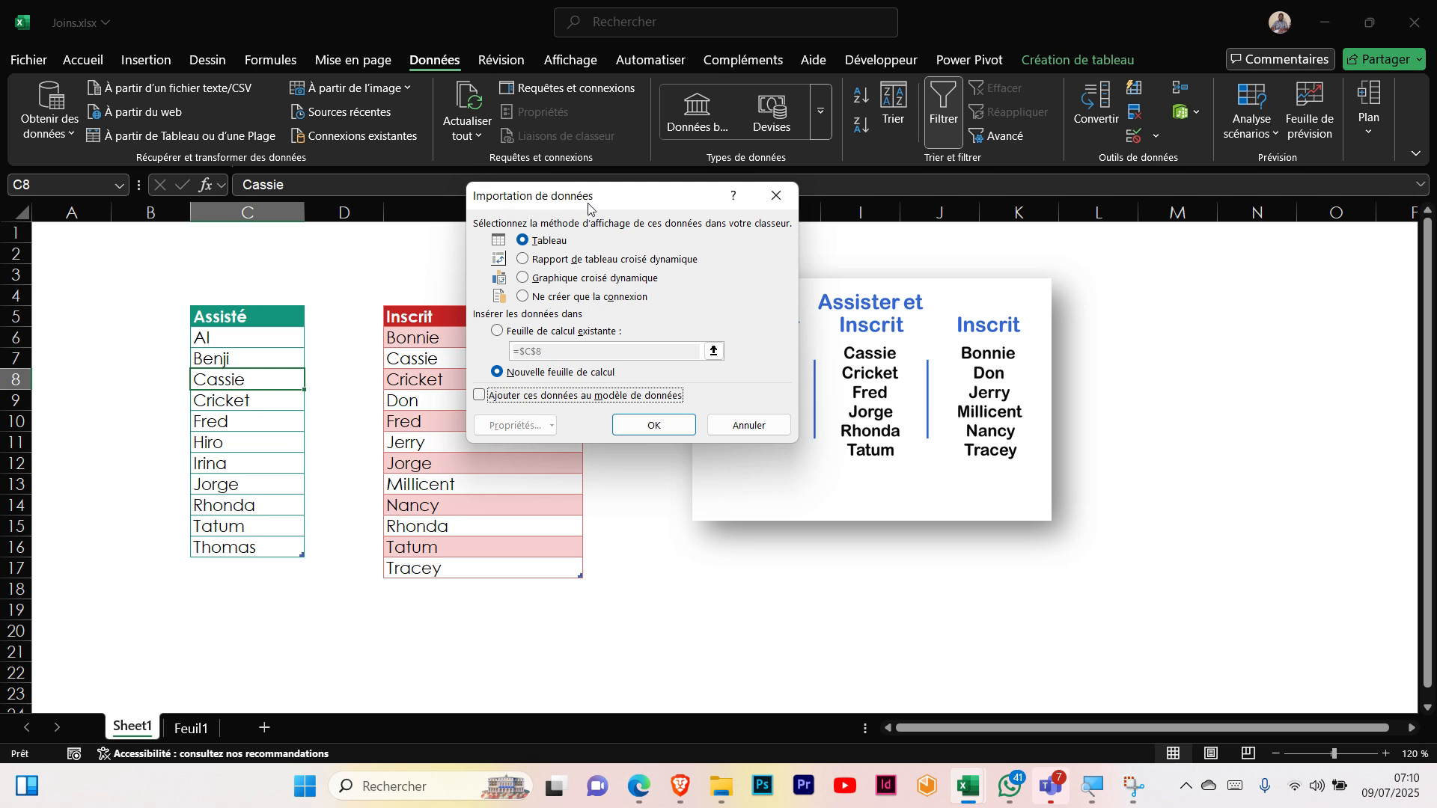
click(524, 297)
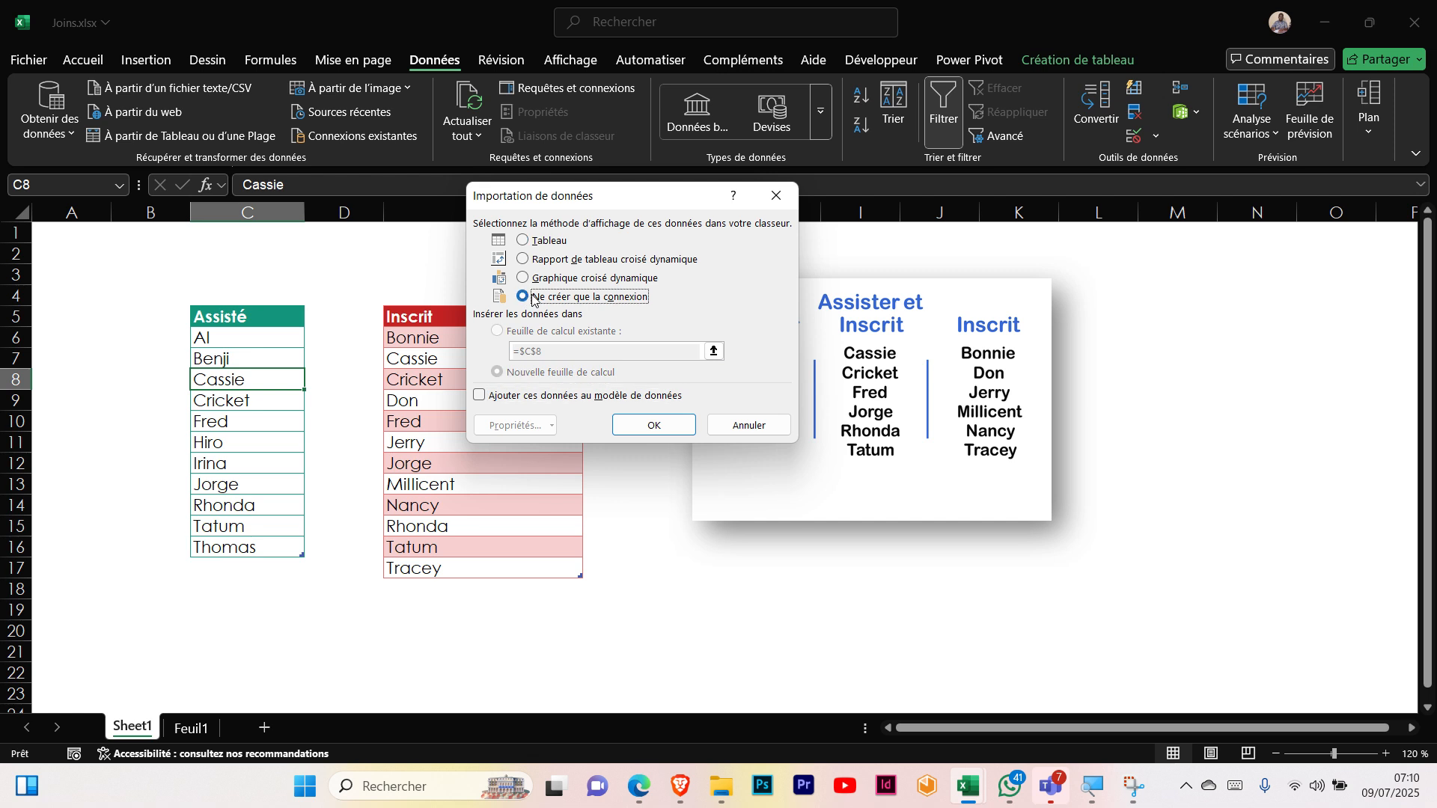
click(662, 426)
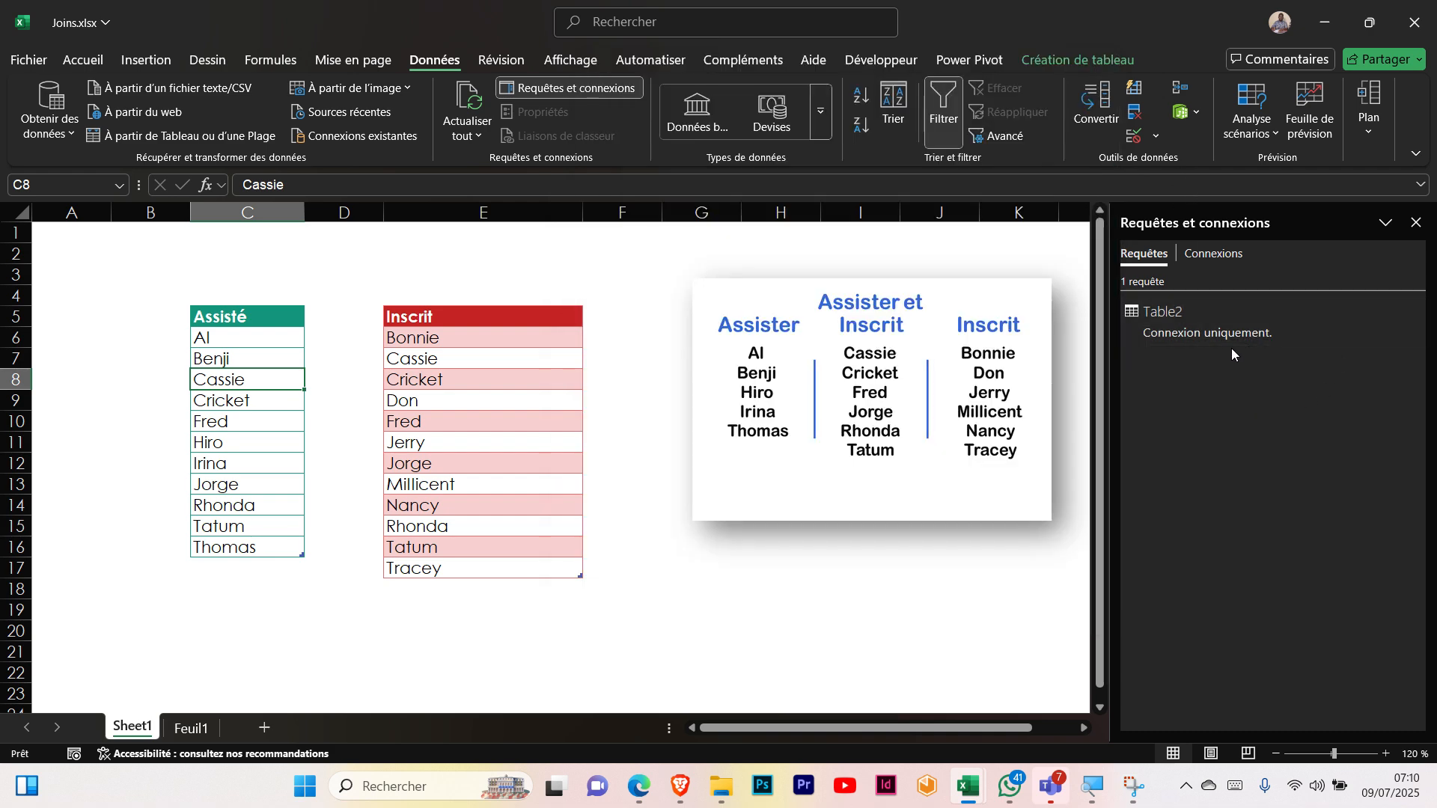
Rename the new query for the Assisté table as Assisté
mouse_move(1242, 333)
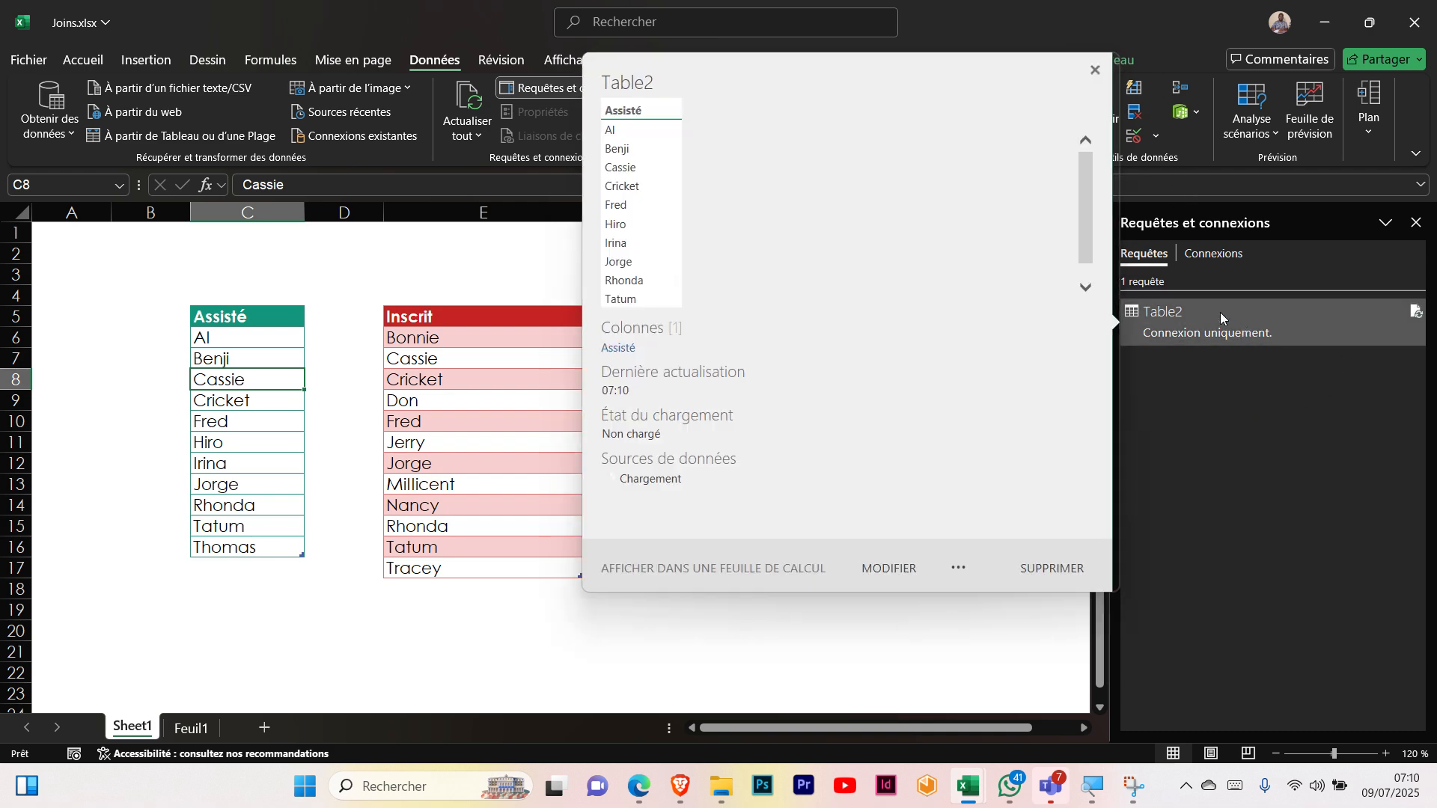
right_click(1219, 312)
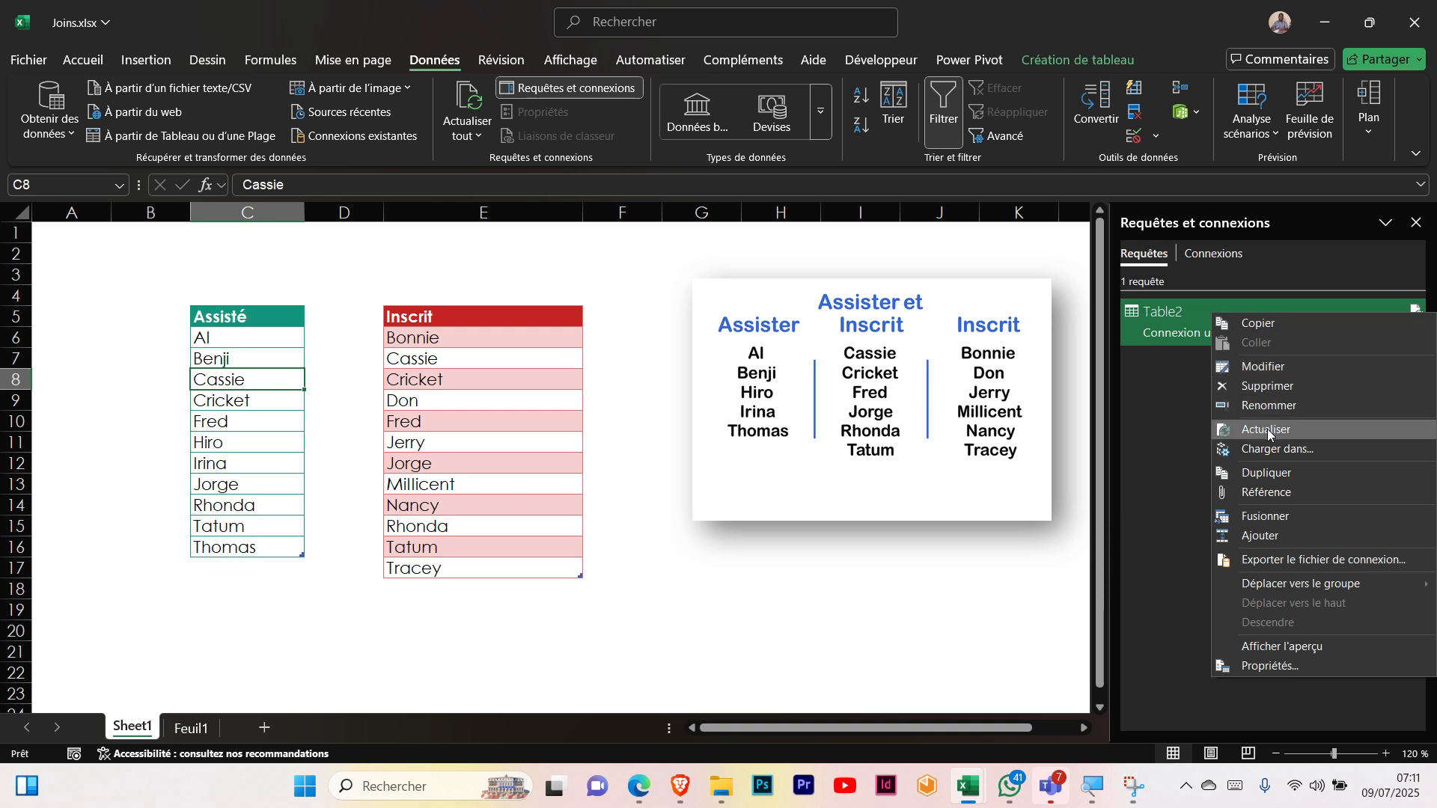
click(1265, 407)
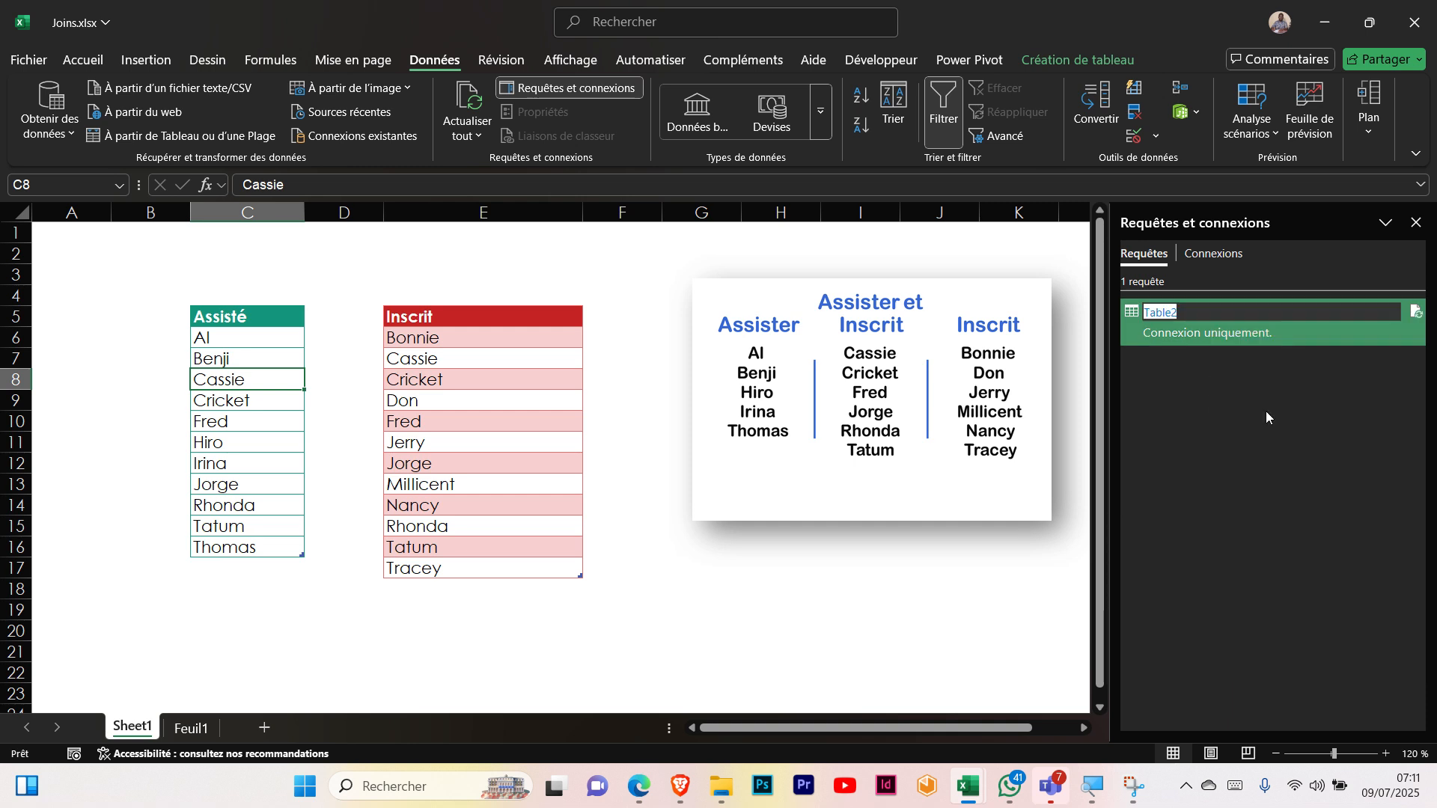
text(Assisté)
Import the Inscrit table into Power Query and load it as a connection only
click(479, 374)
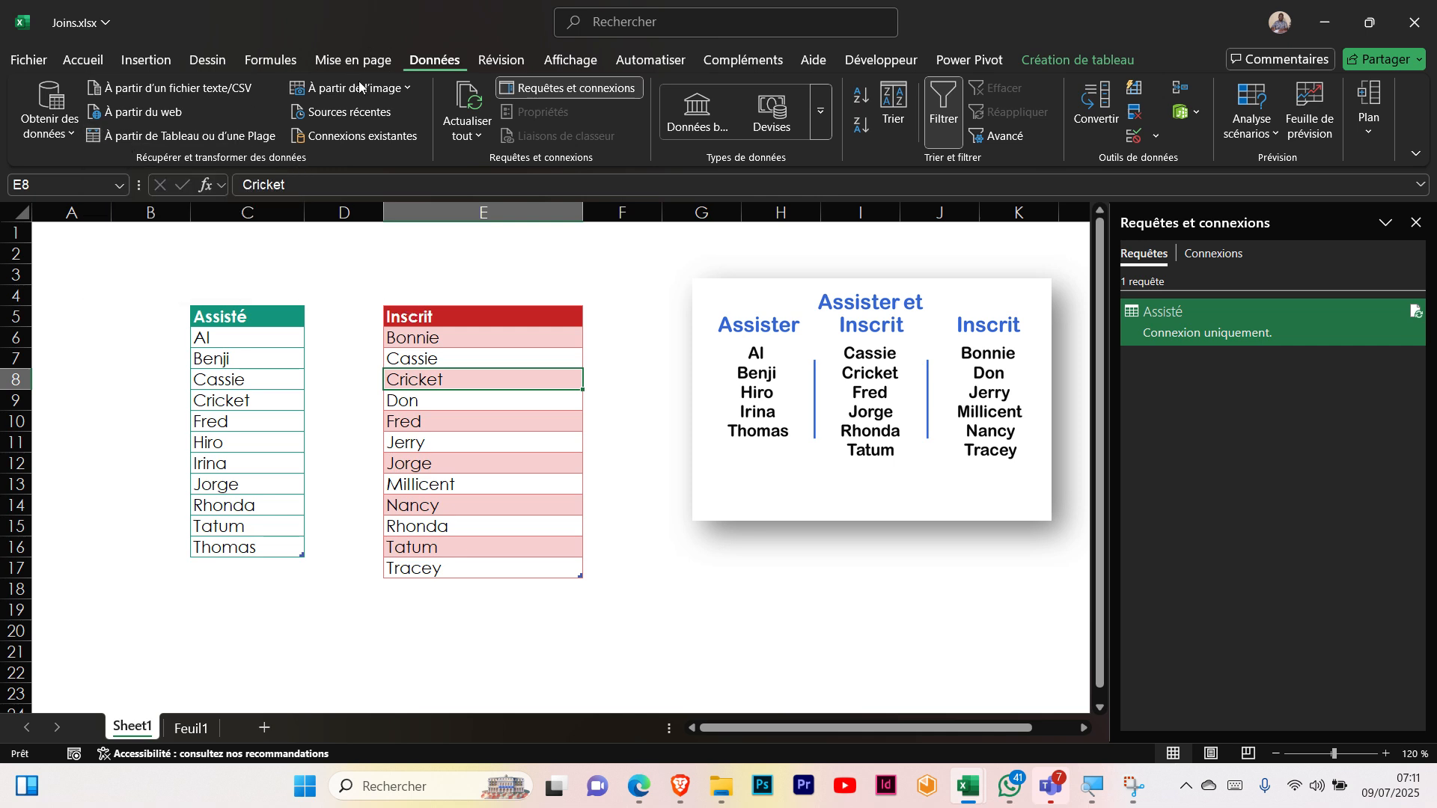
click(166, 143)
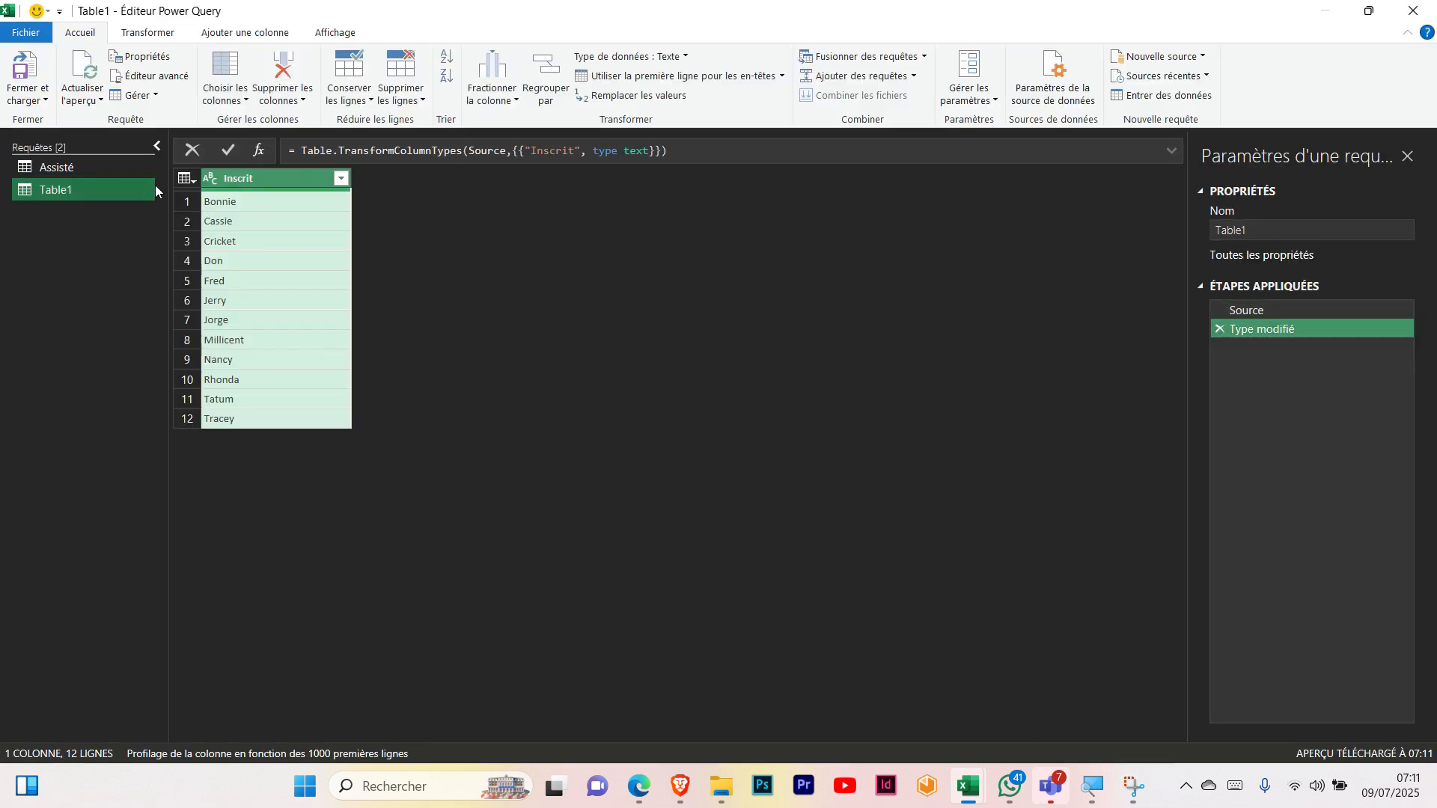
click(38, 98)
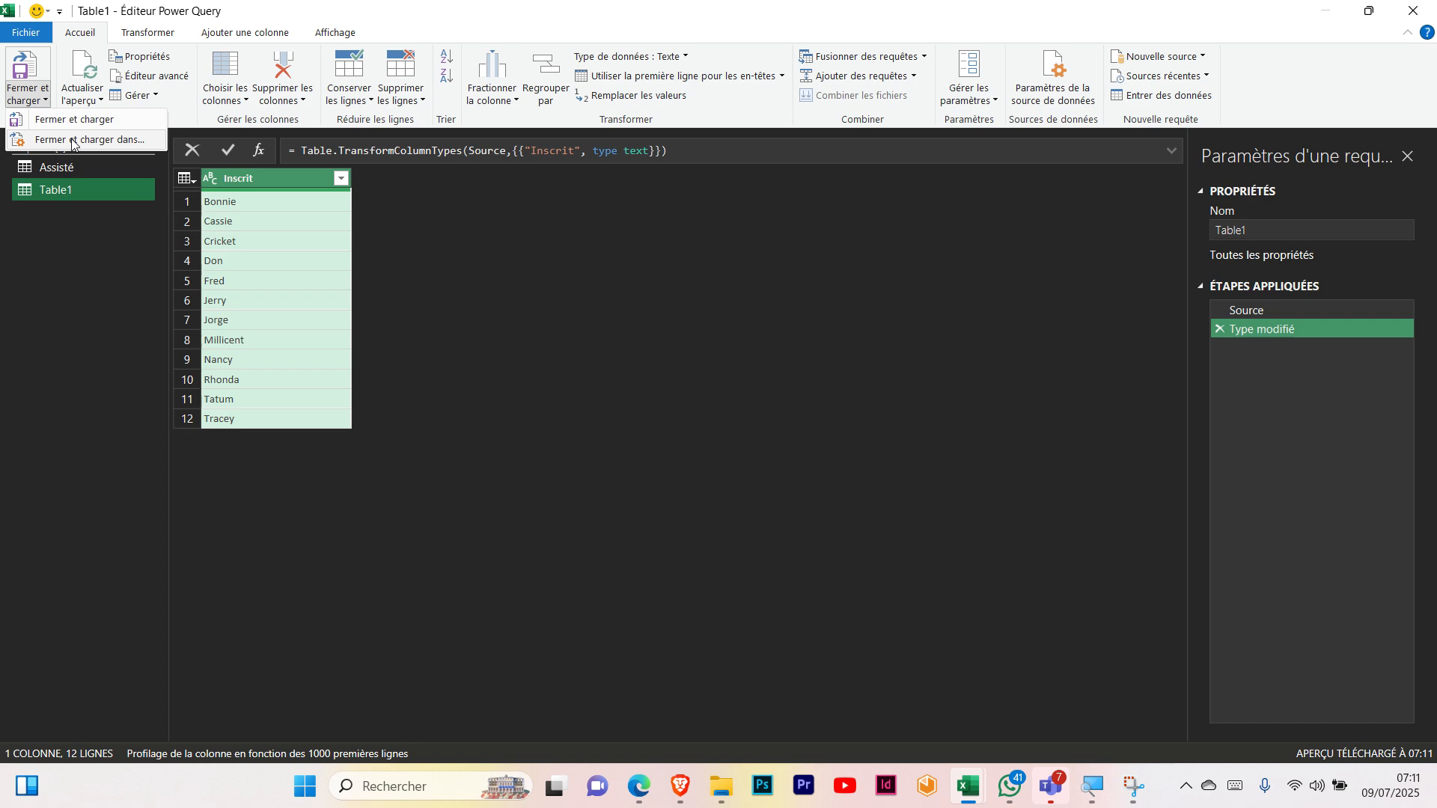
click(72, 140)
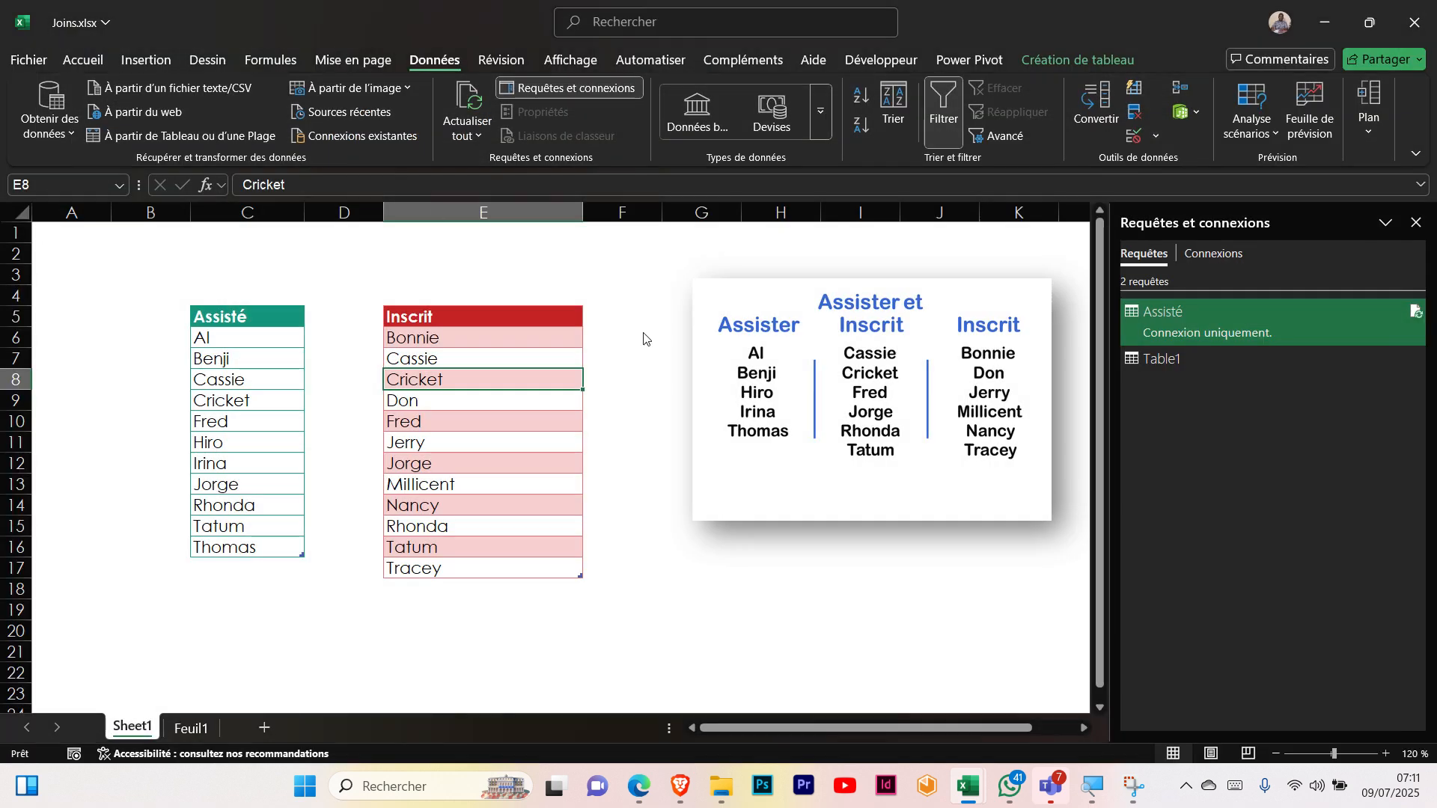
click(534, 298)
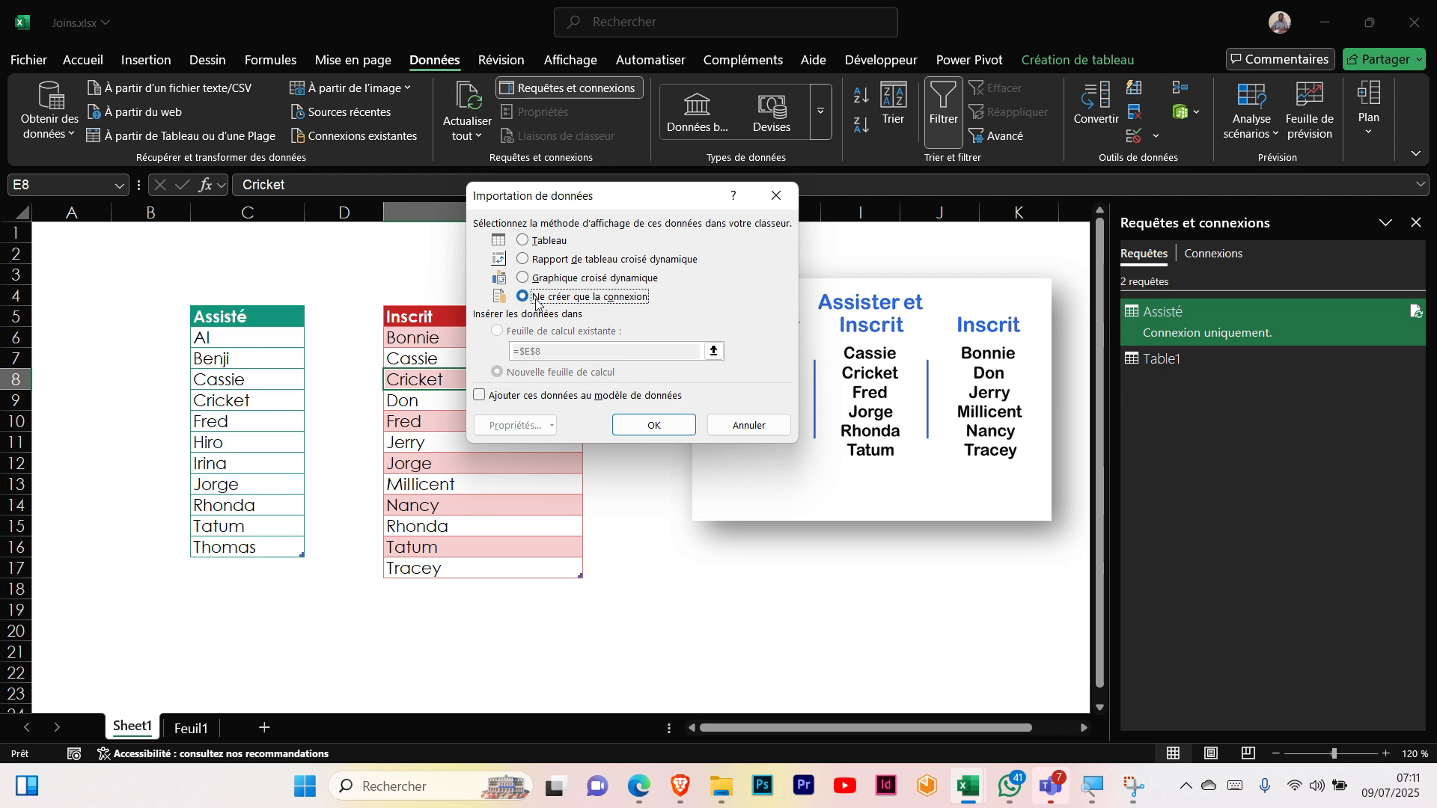
click(645, 425)
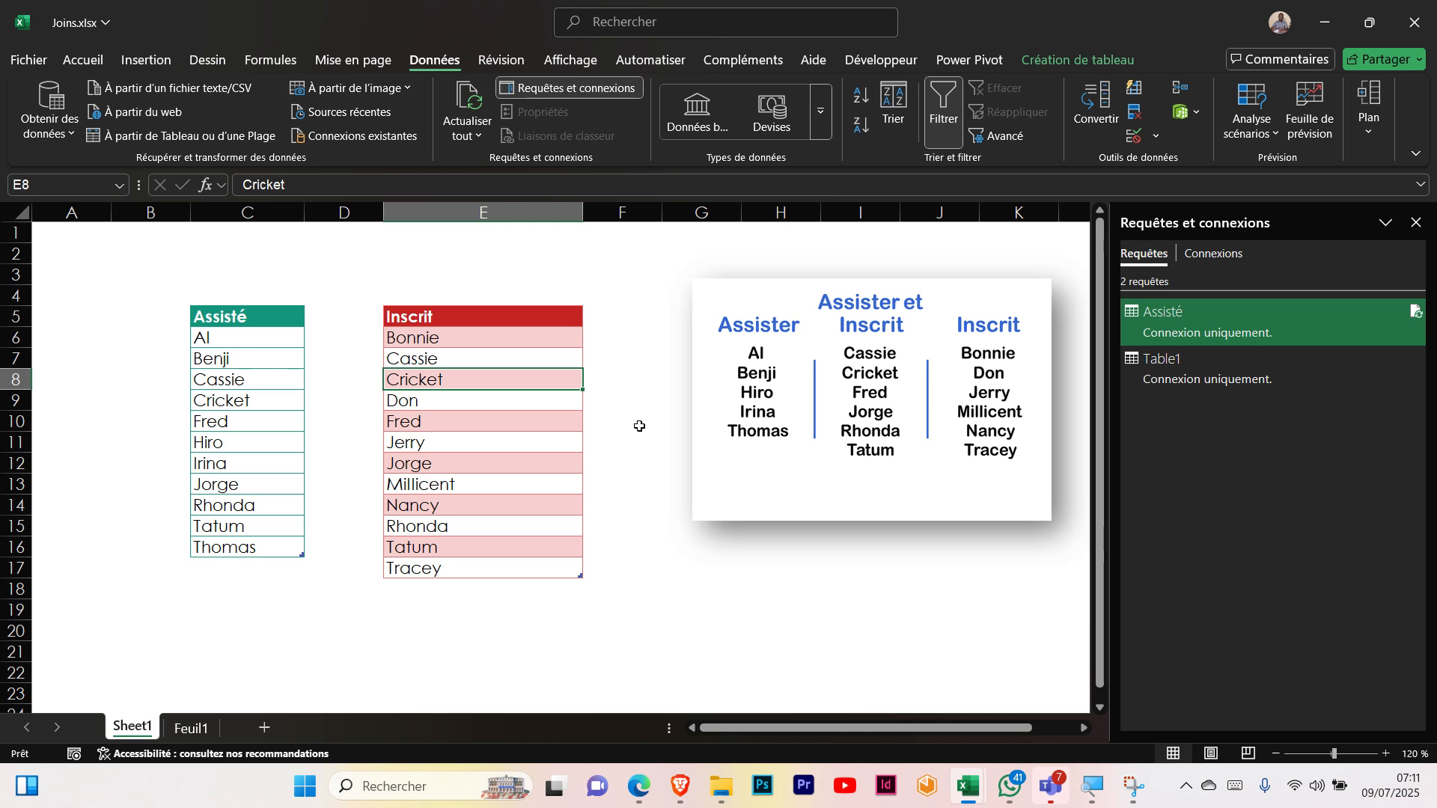
Rename the Table1 query as Inscrit
mouse_move(1171, 363)
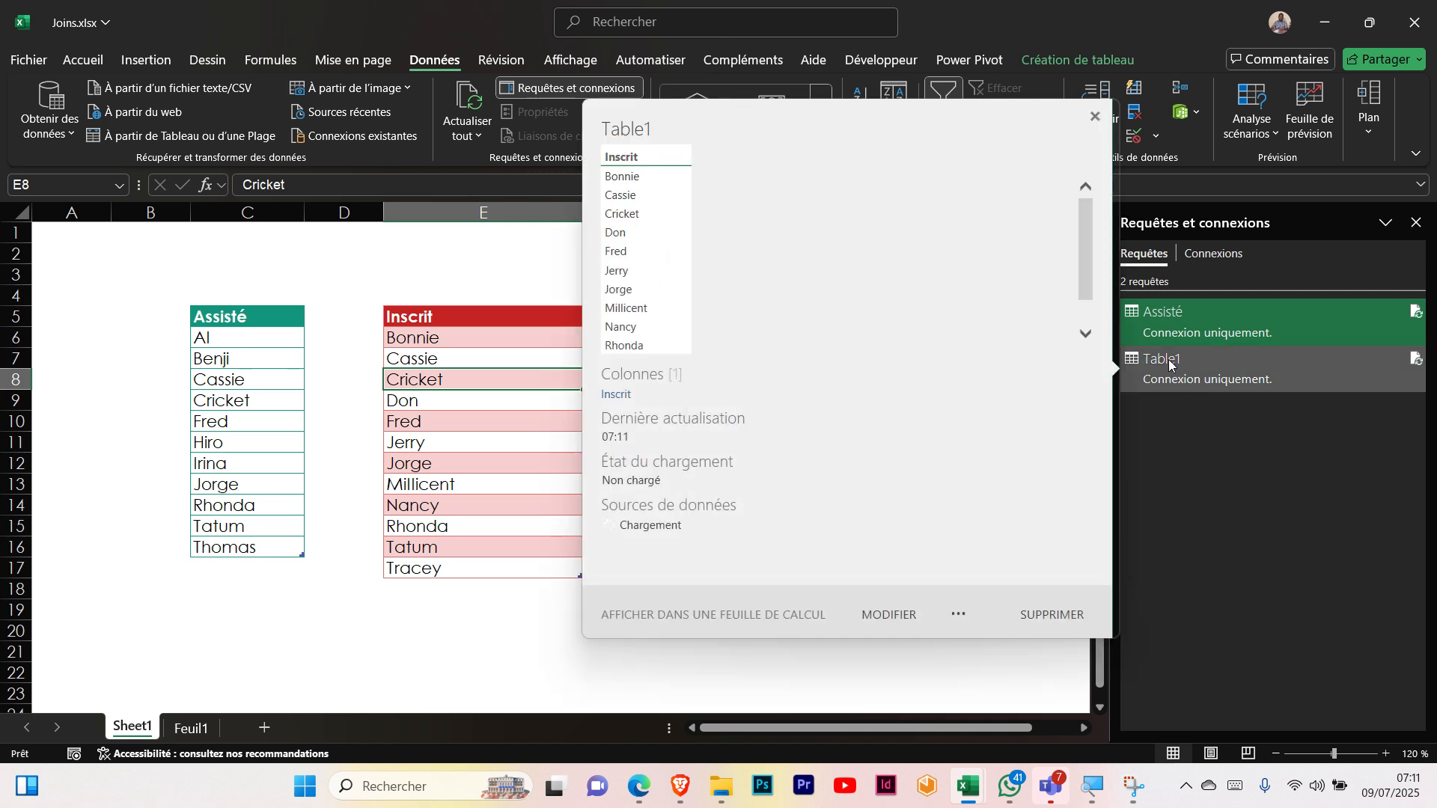
right_click(1172, 365)
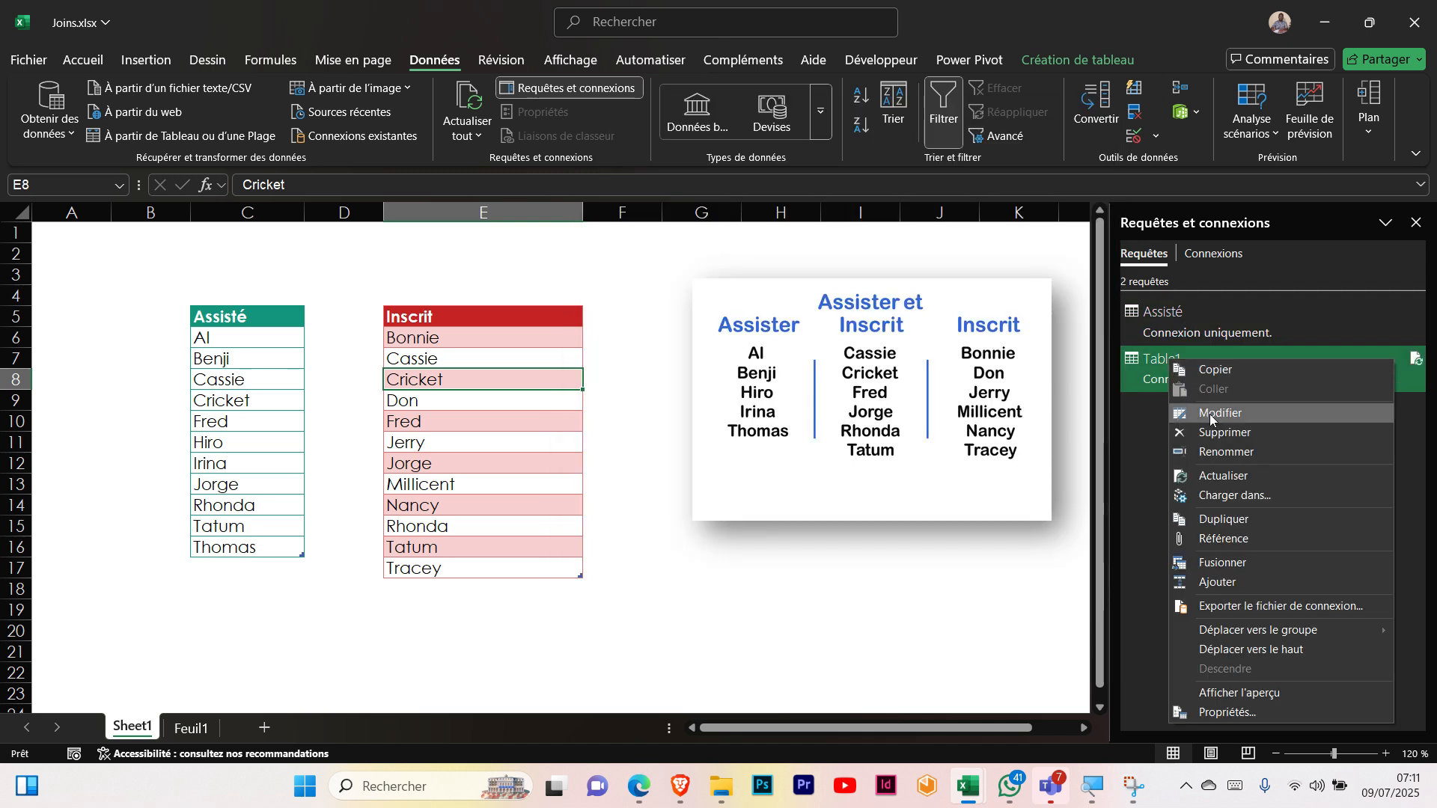
click(1220, 453)
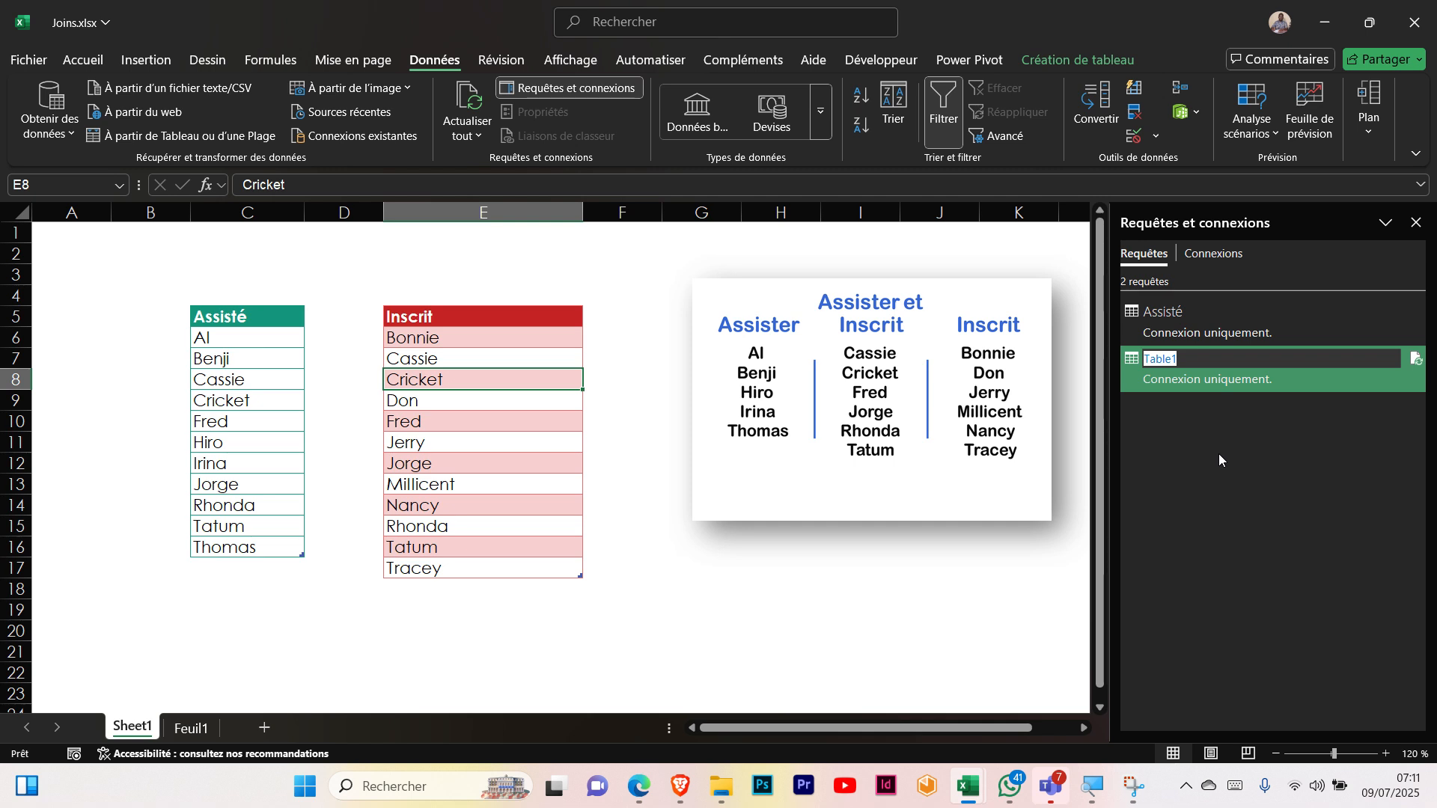
text(Inscrit)
click(992, 580)
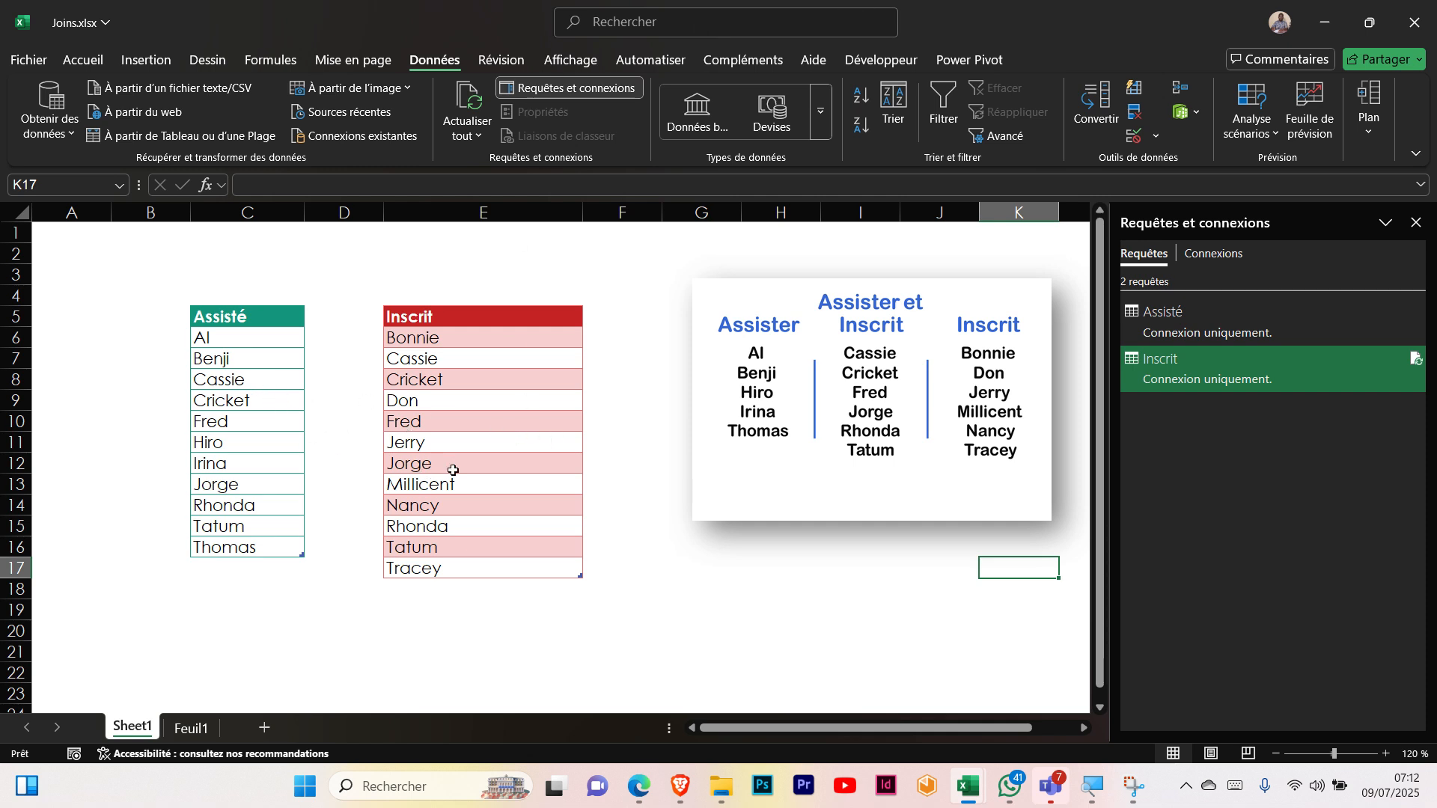
Start a merge of queries with Assisté as the first table and Inscrit as the second
click(245, 343)
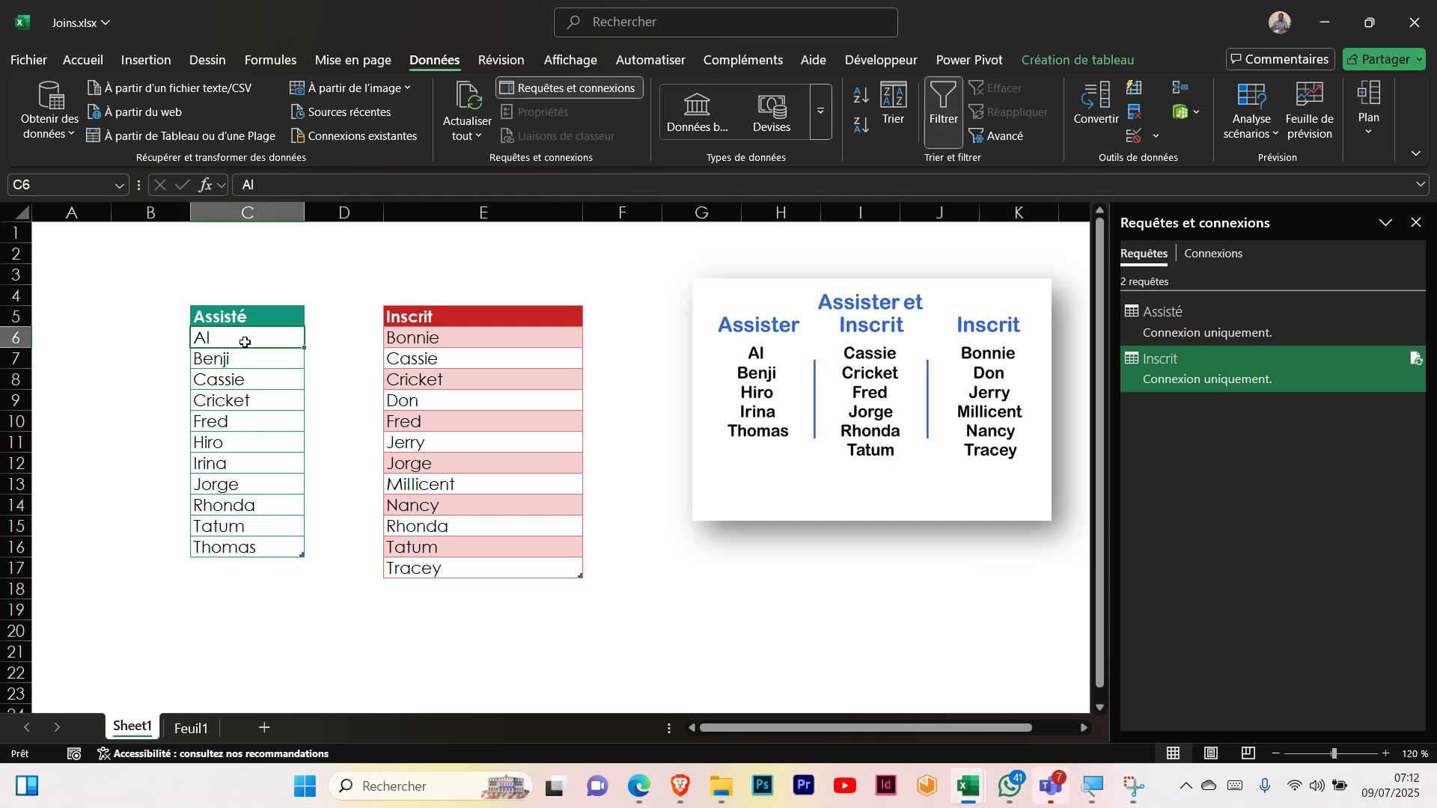
click(74, 132)
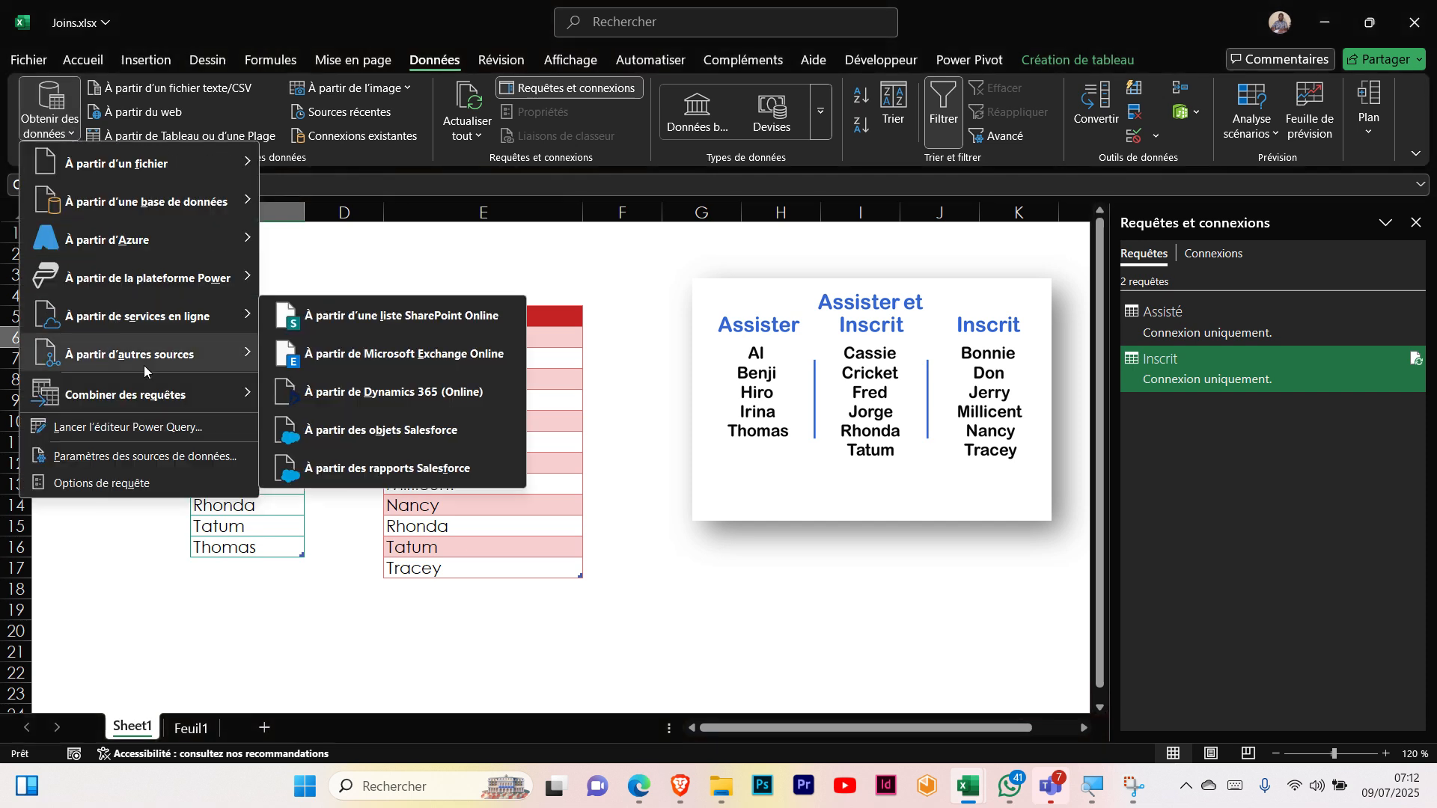
mouse_move(139, 394)
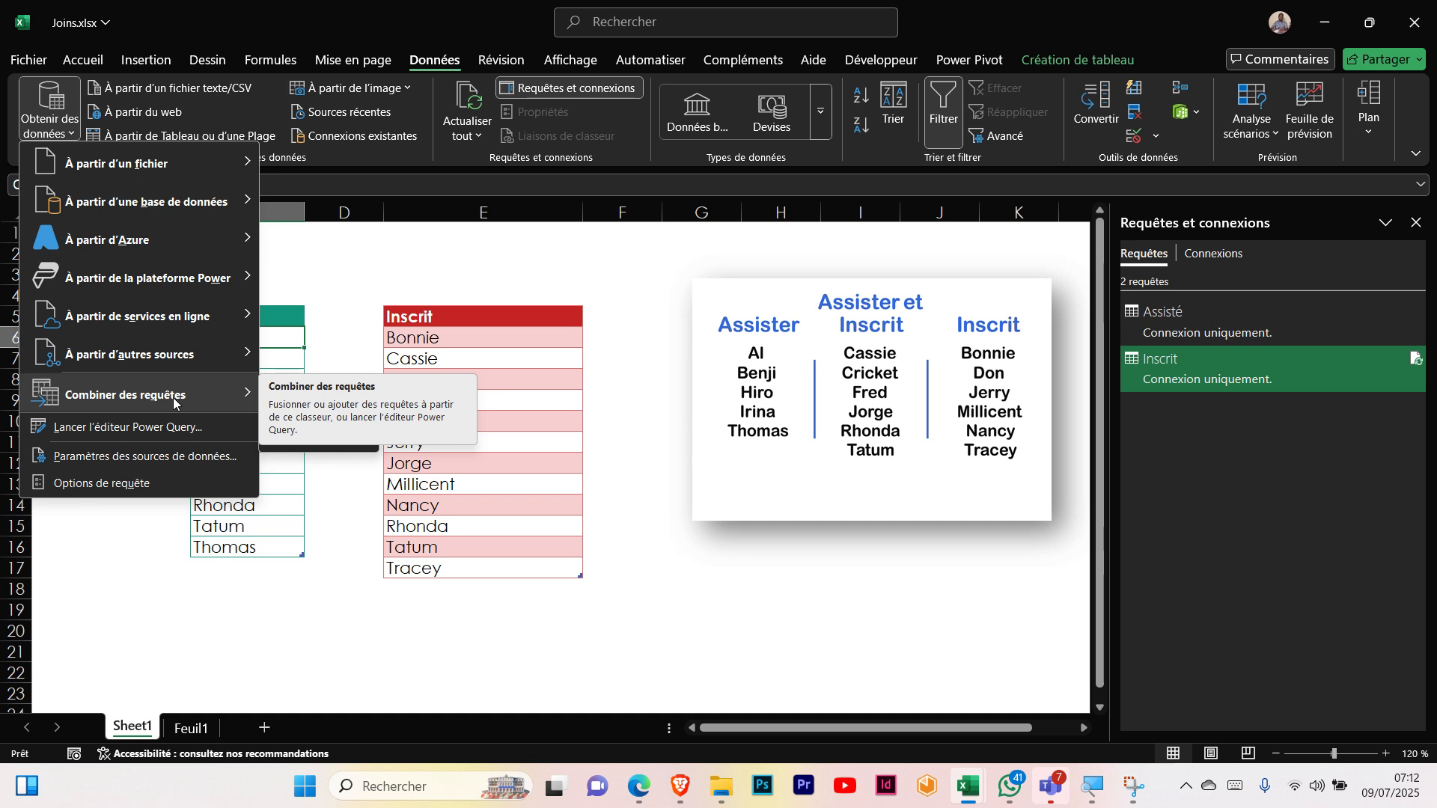
click(247, 396)
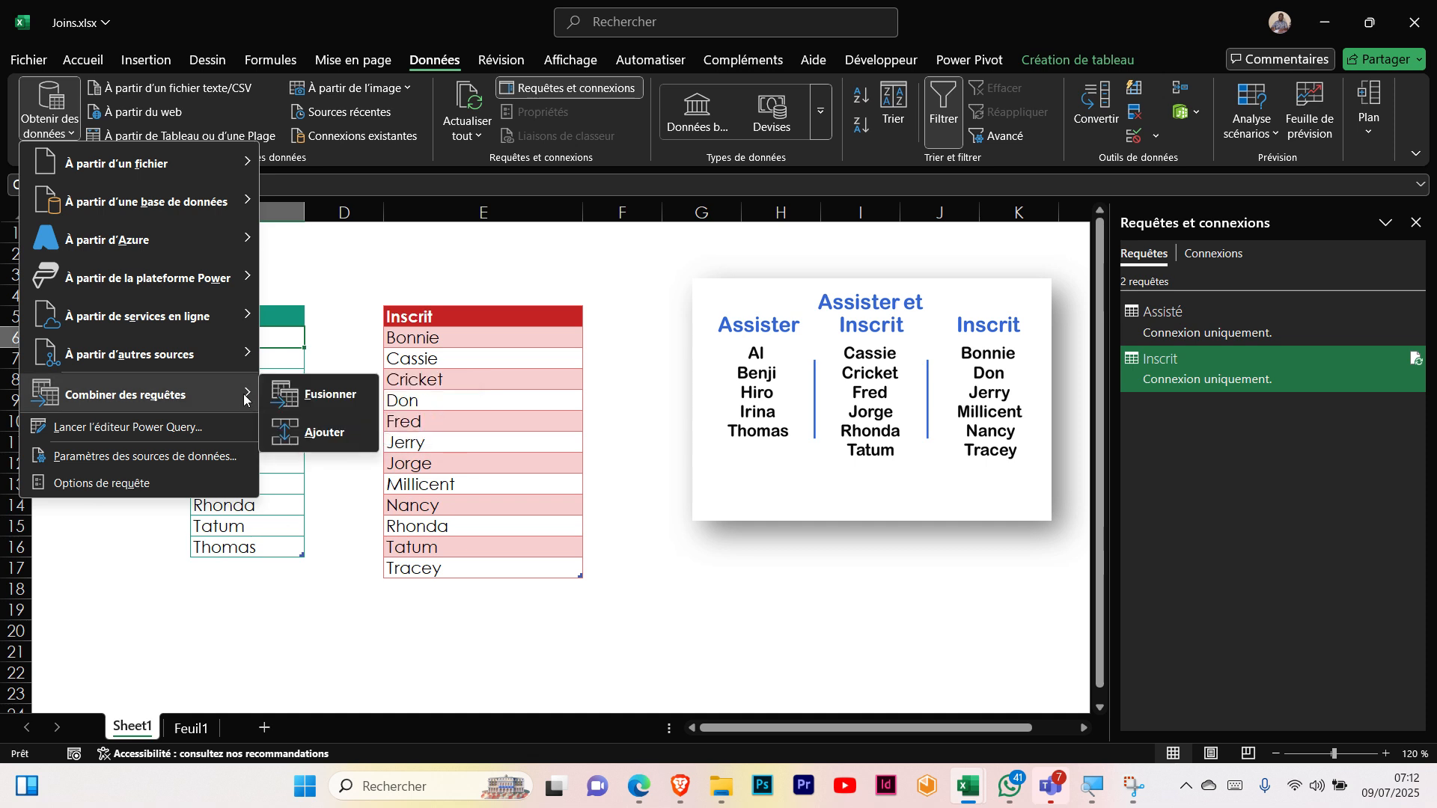
click(316, 394)
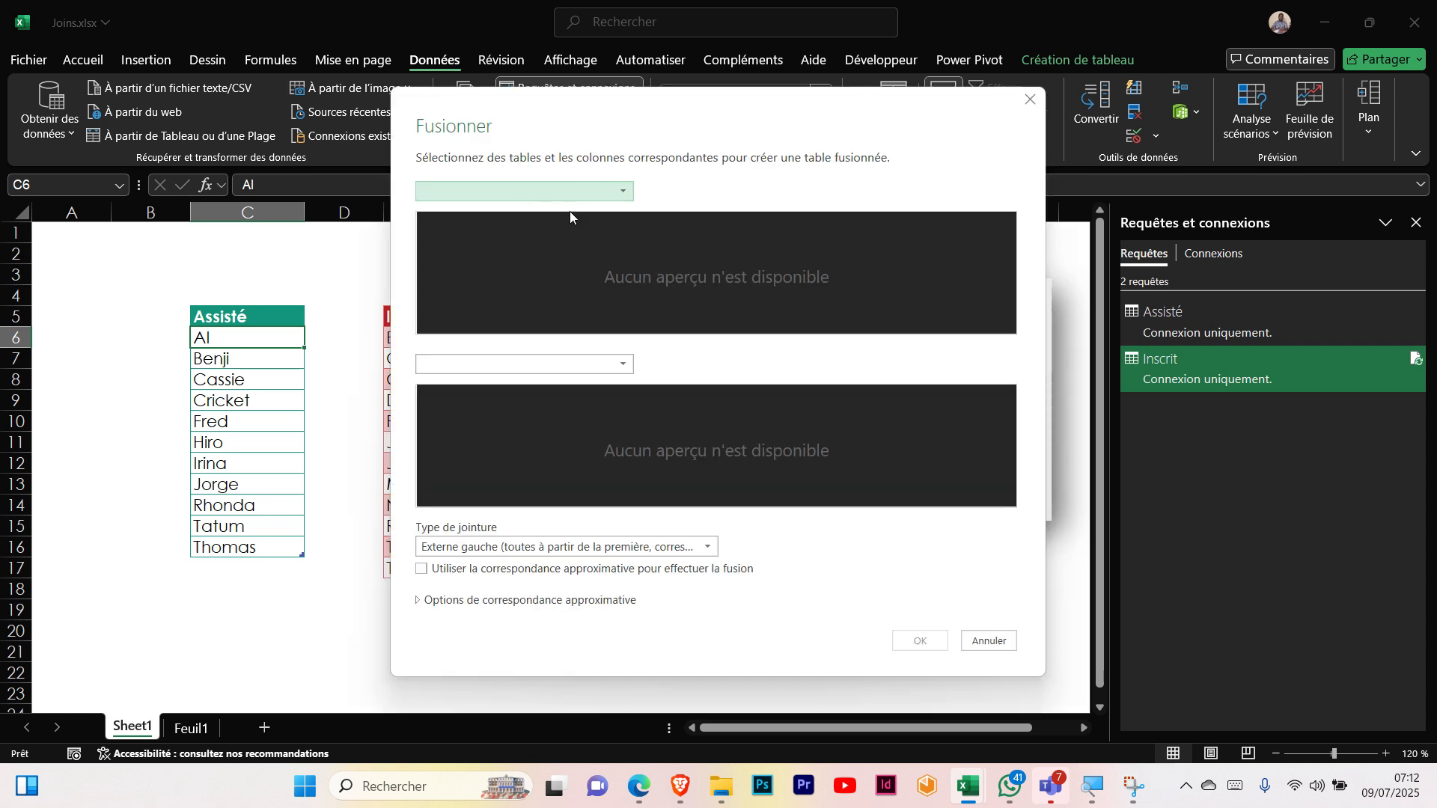
click(622, 196)
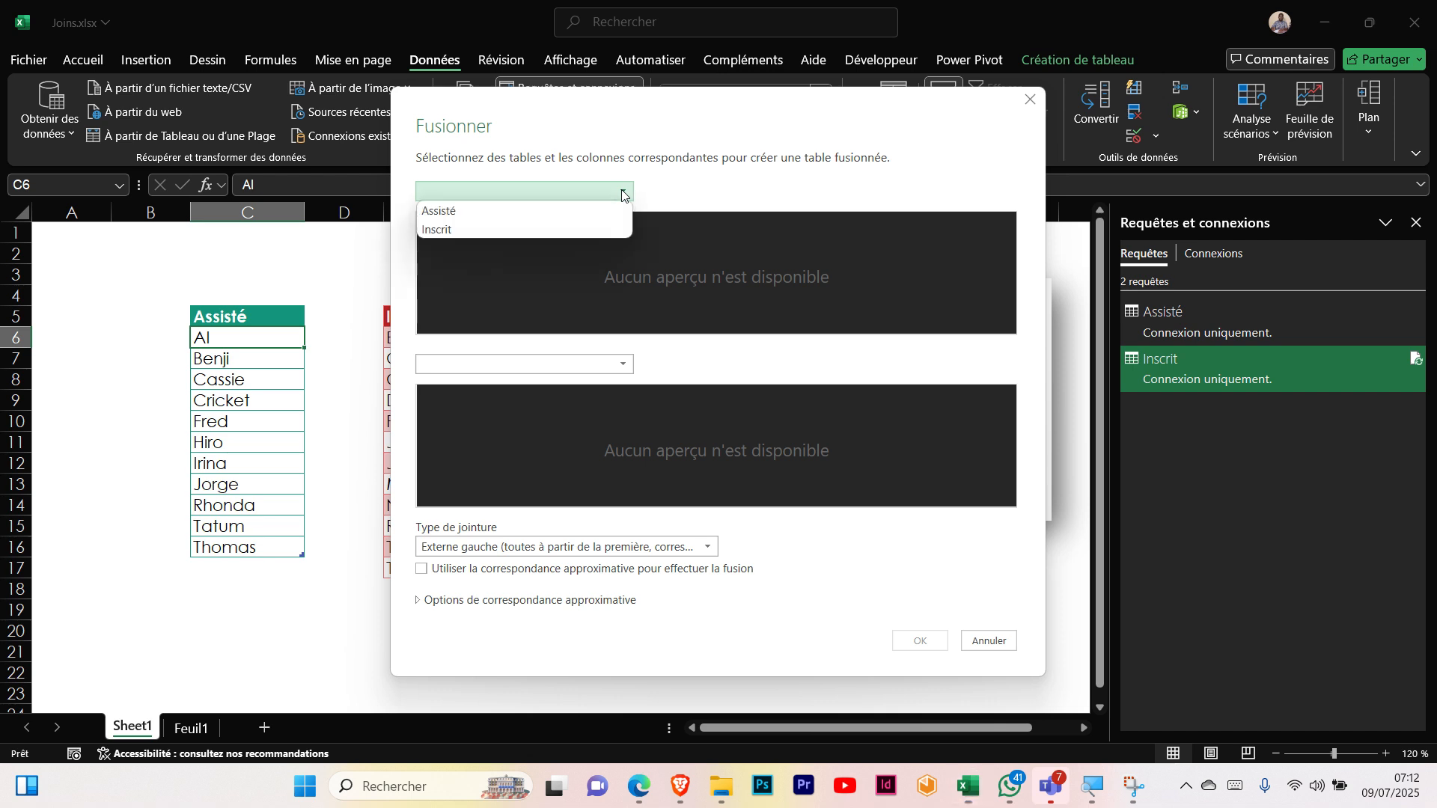
click(458, 212)
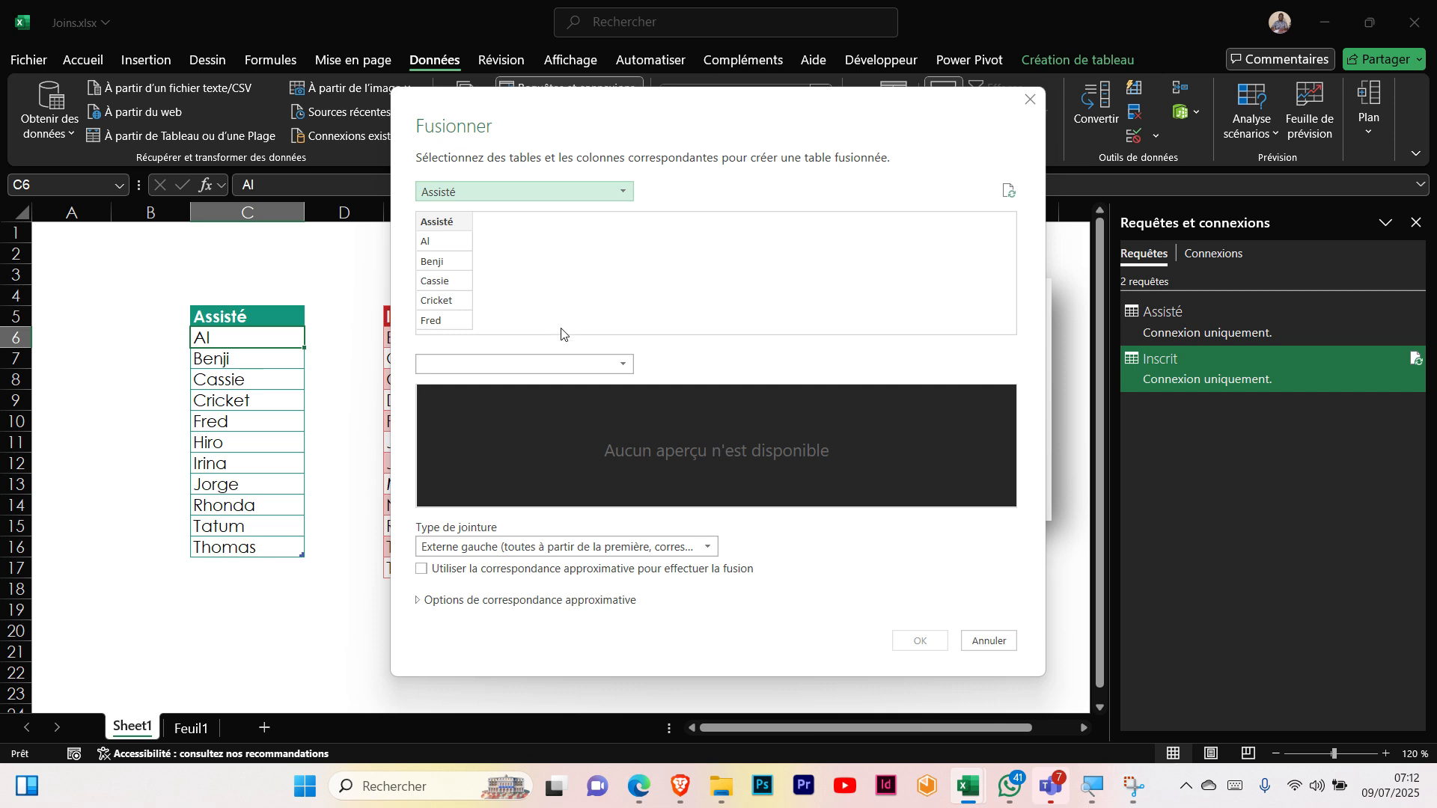
click(615, 363)
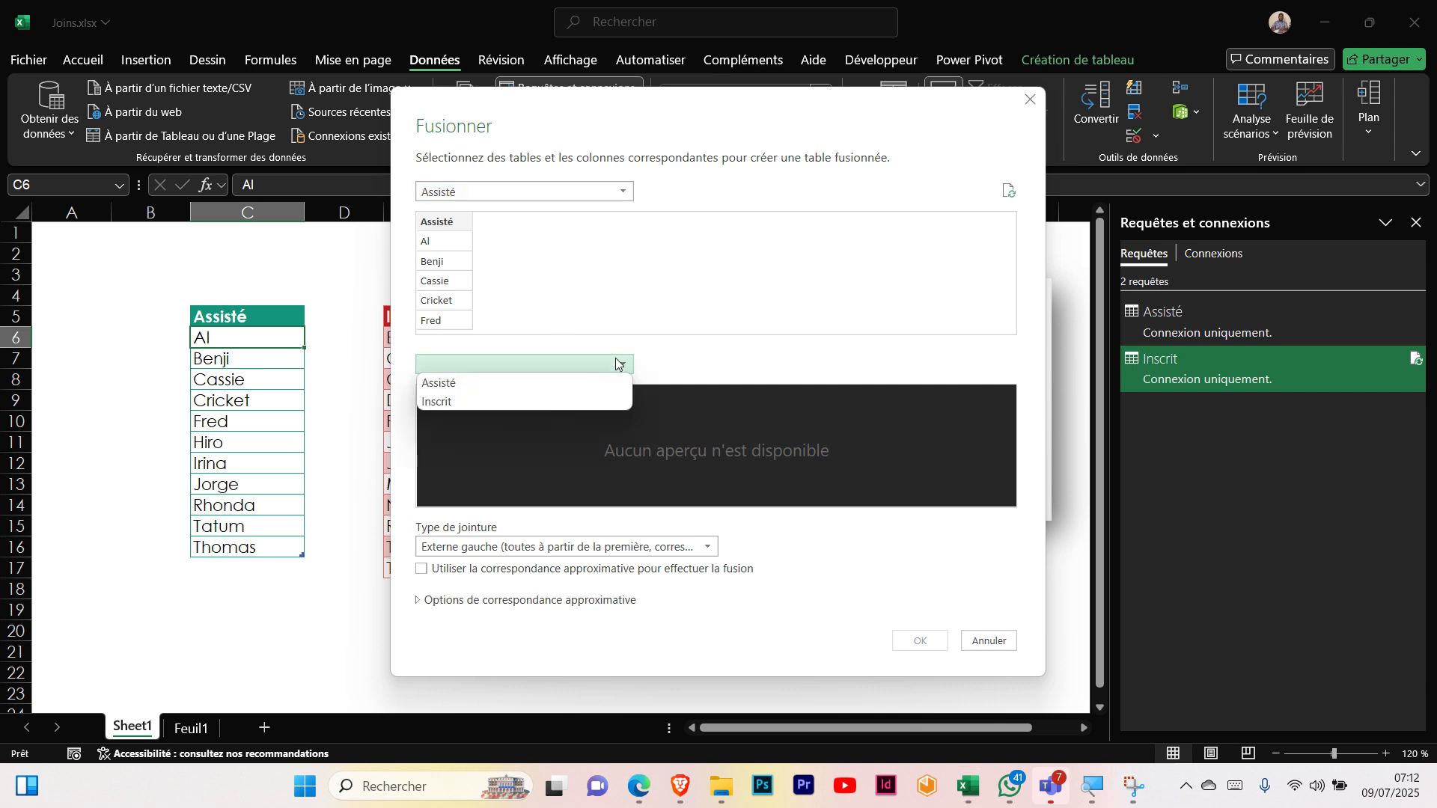
click(439, 402)
Match the Assisté column to the Inscrit column and create the merge with the Externe entière join type
click(434, 307)
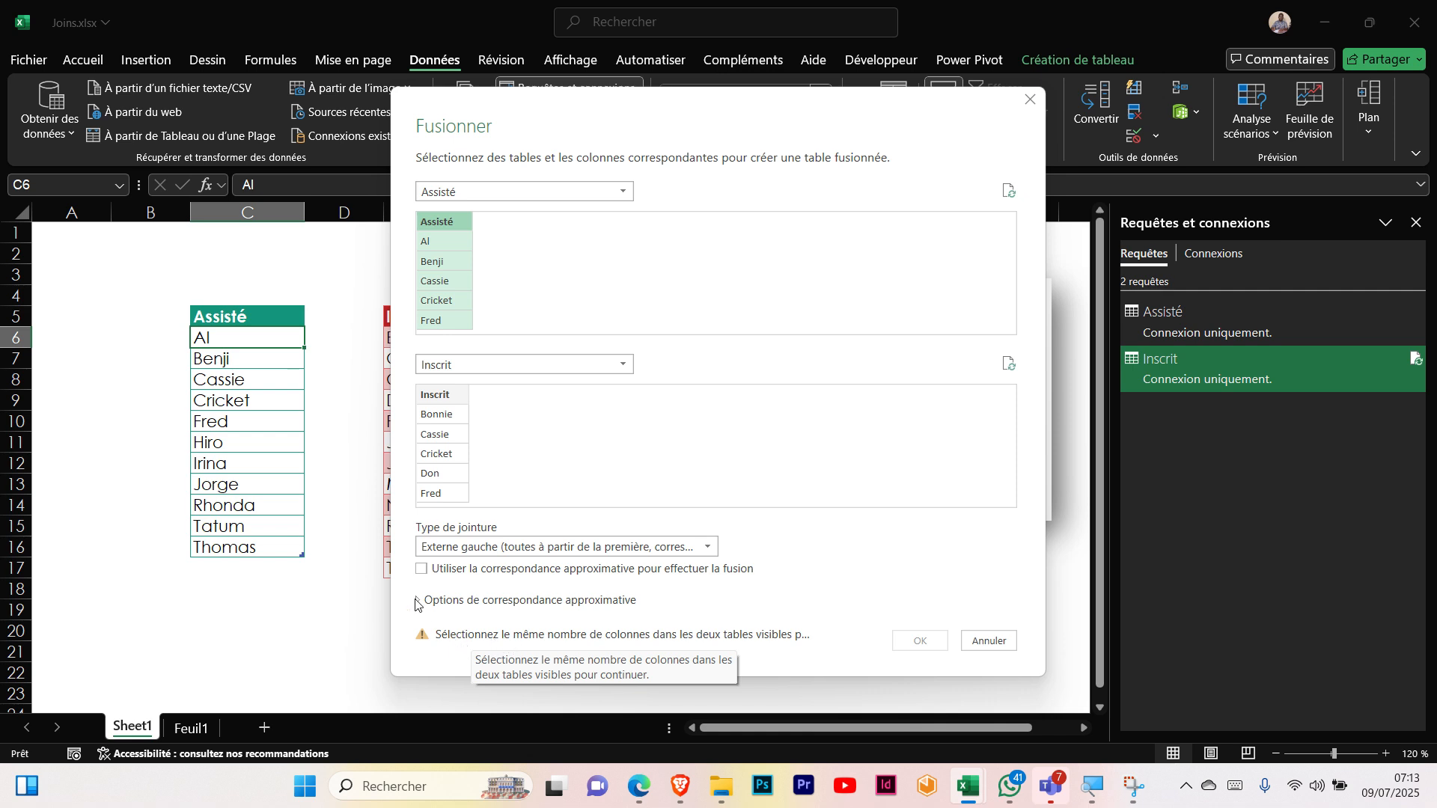
click(447, 447)
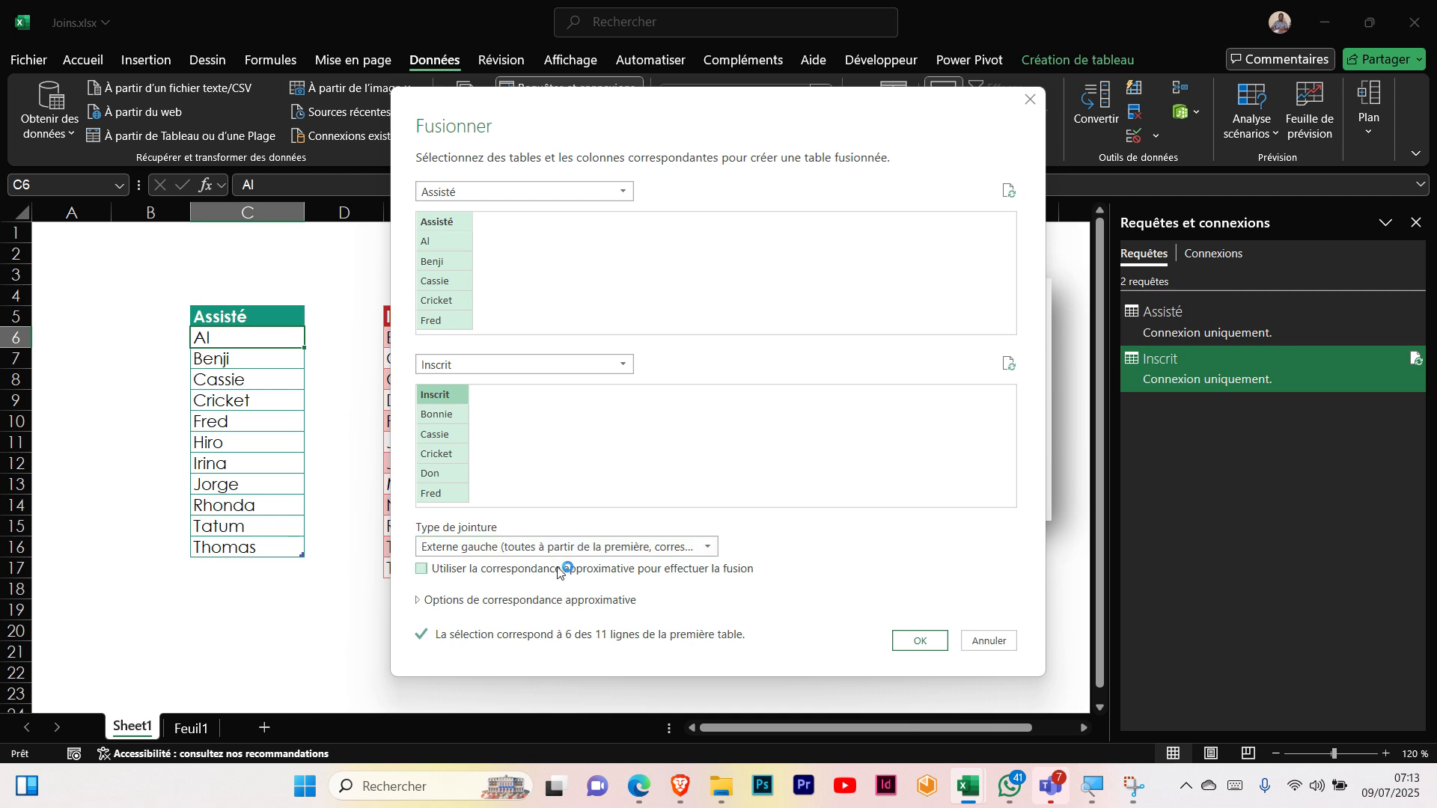
click(716, 551)
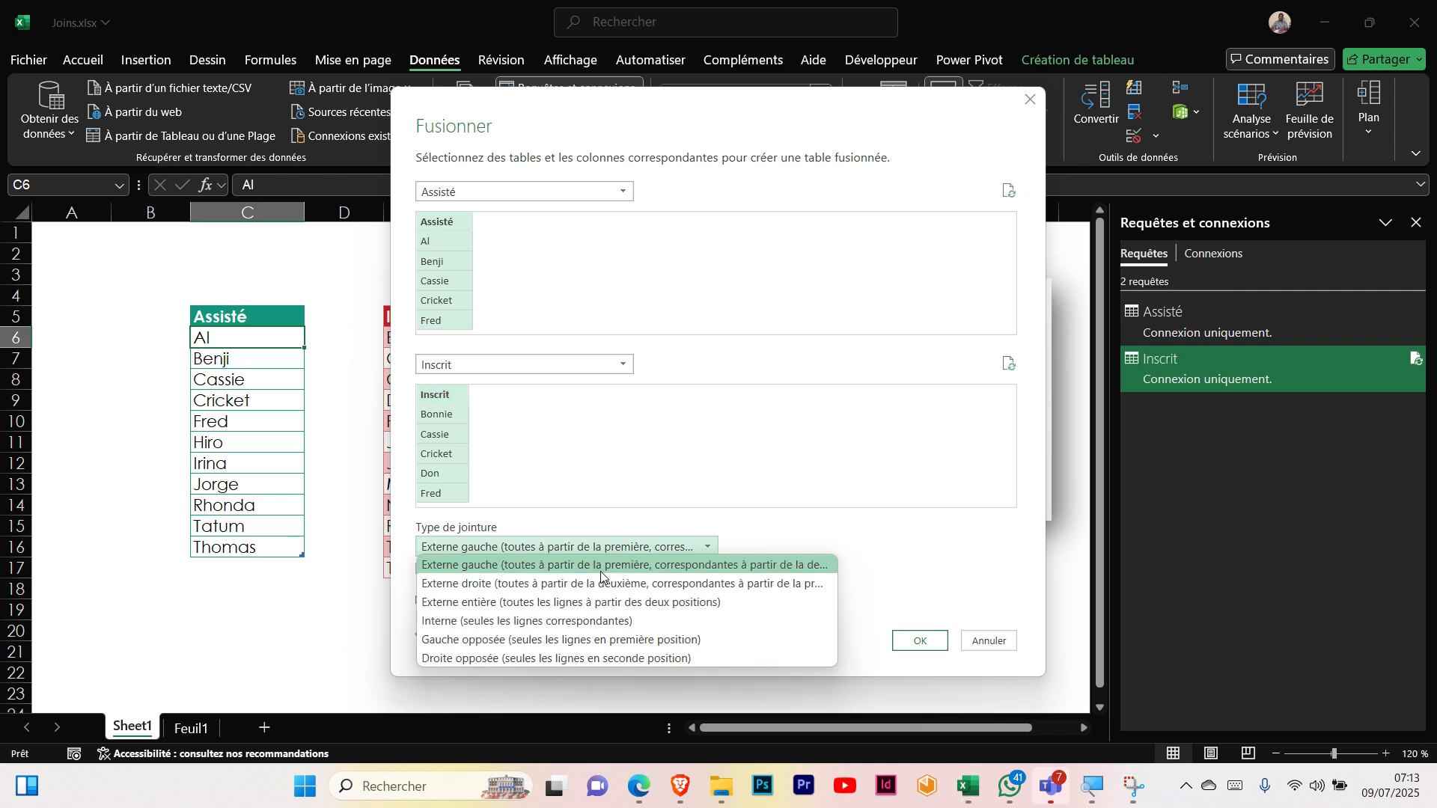
click(452, 611)
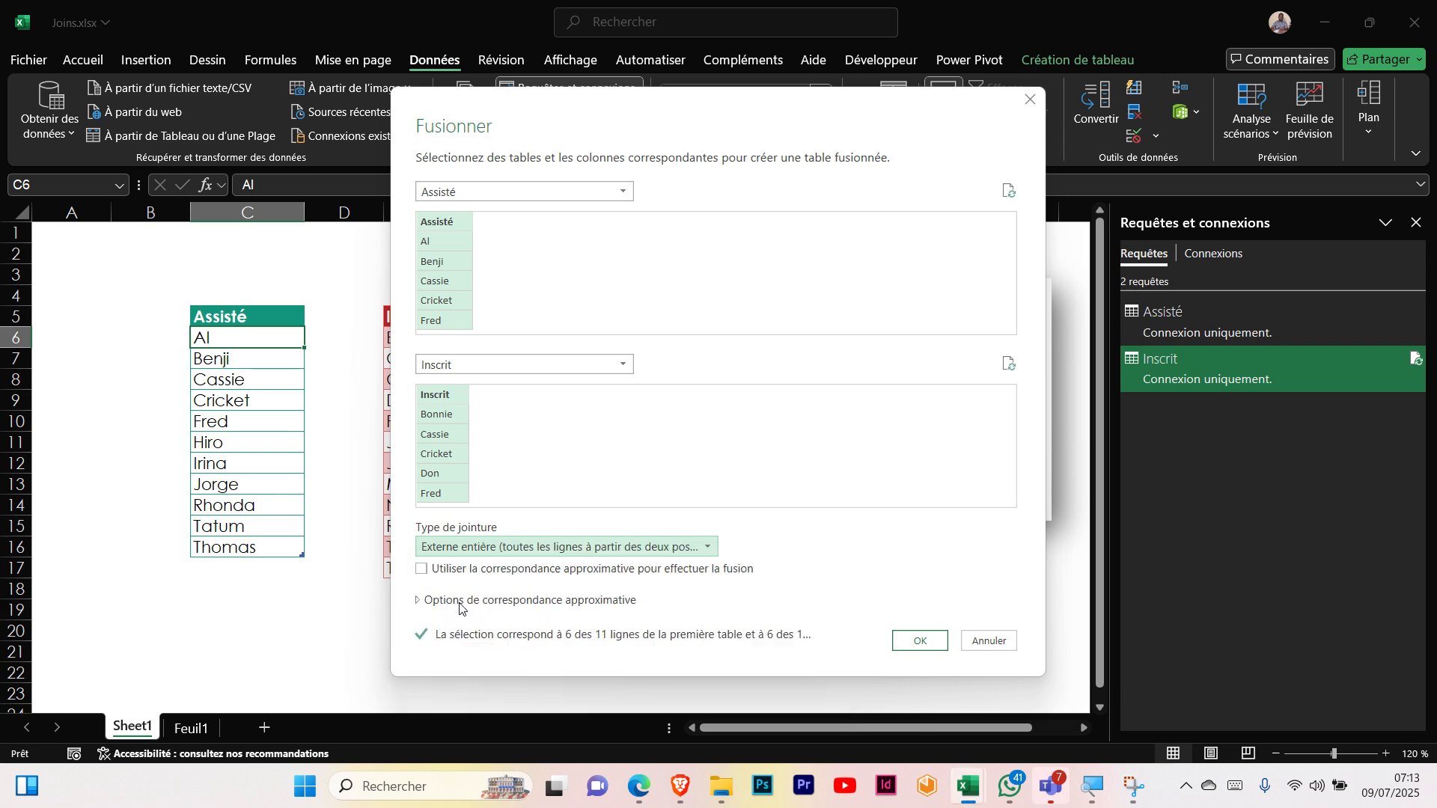
click(919, 642)
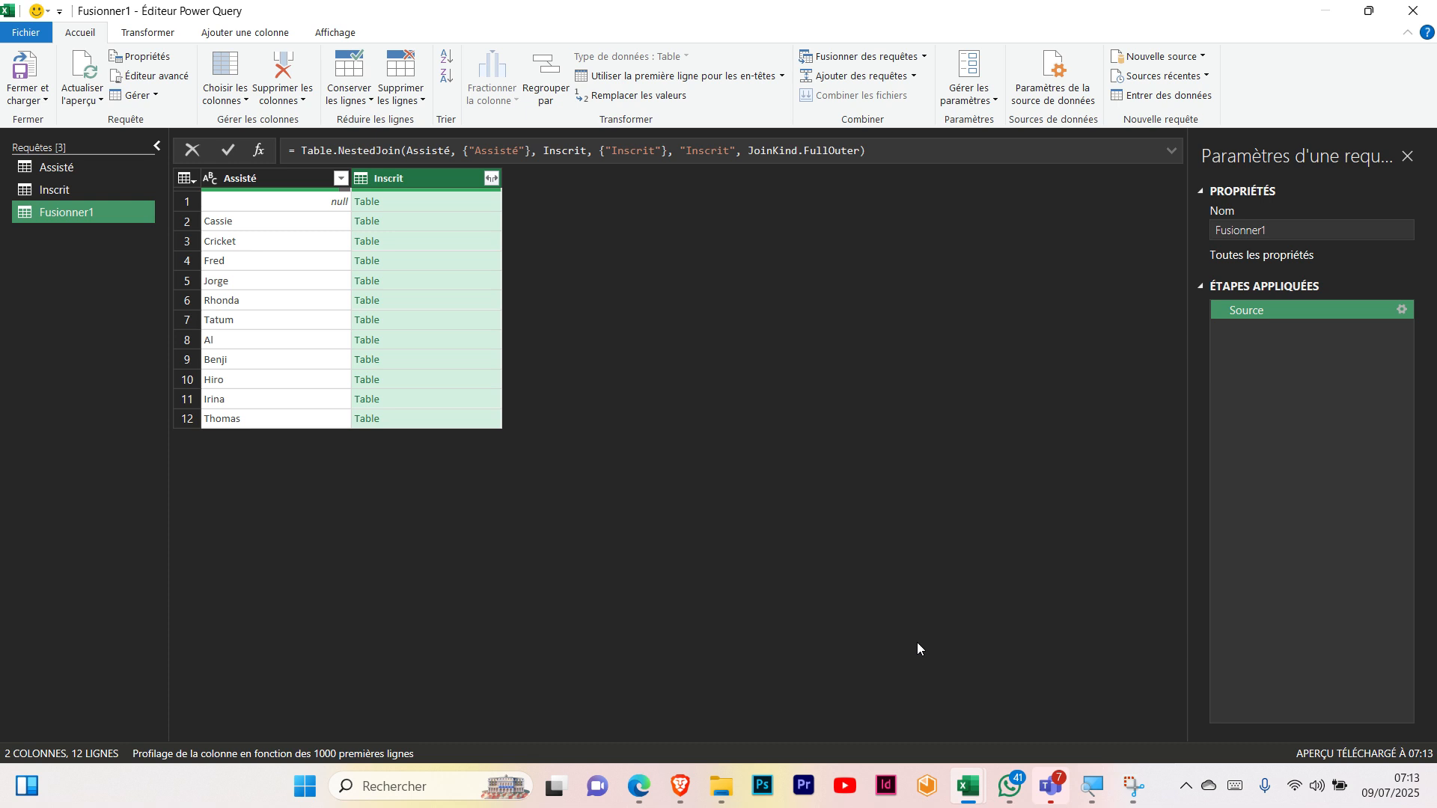
Expand the merged Inscrit column without the original column name as prefix, and load the full outer merge into a worksheet
click(491, 179)
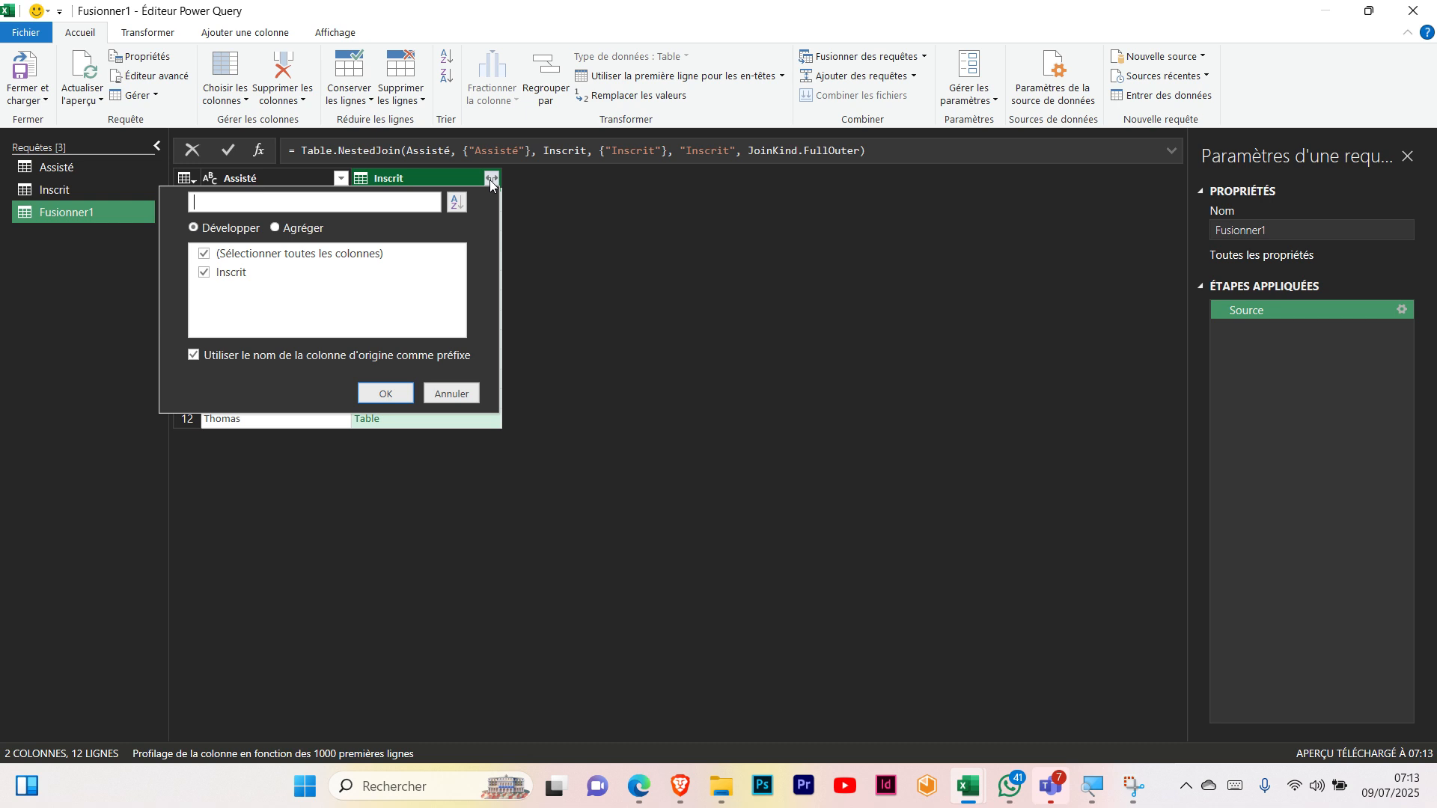
click(194, 356)
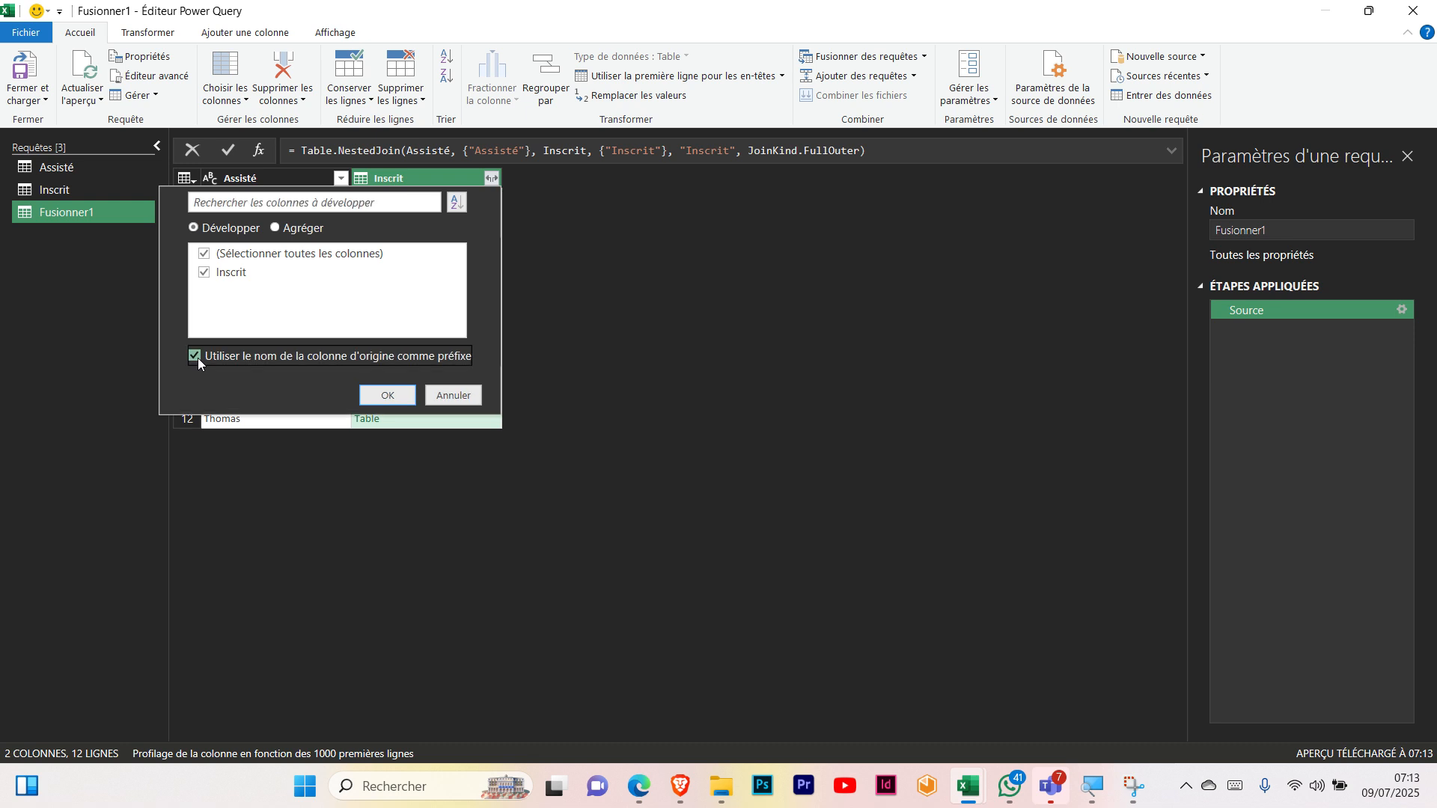
click(383, 394)
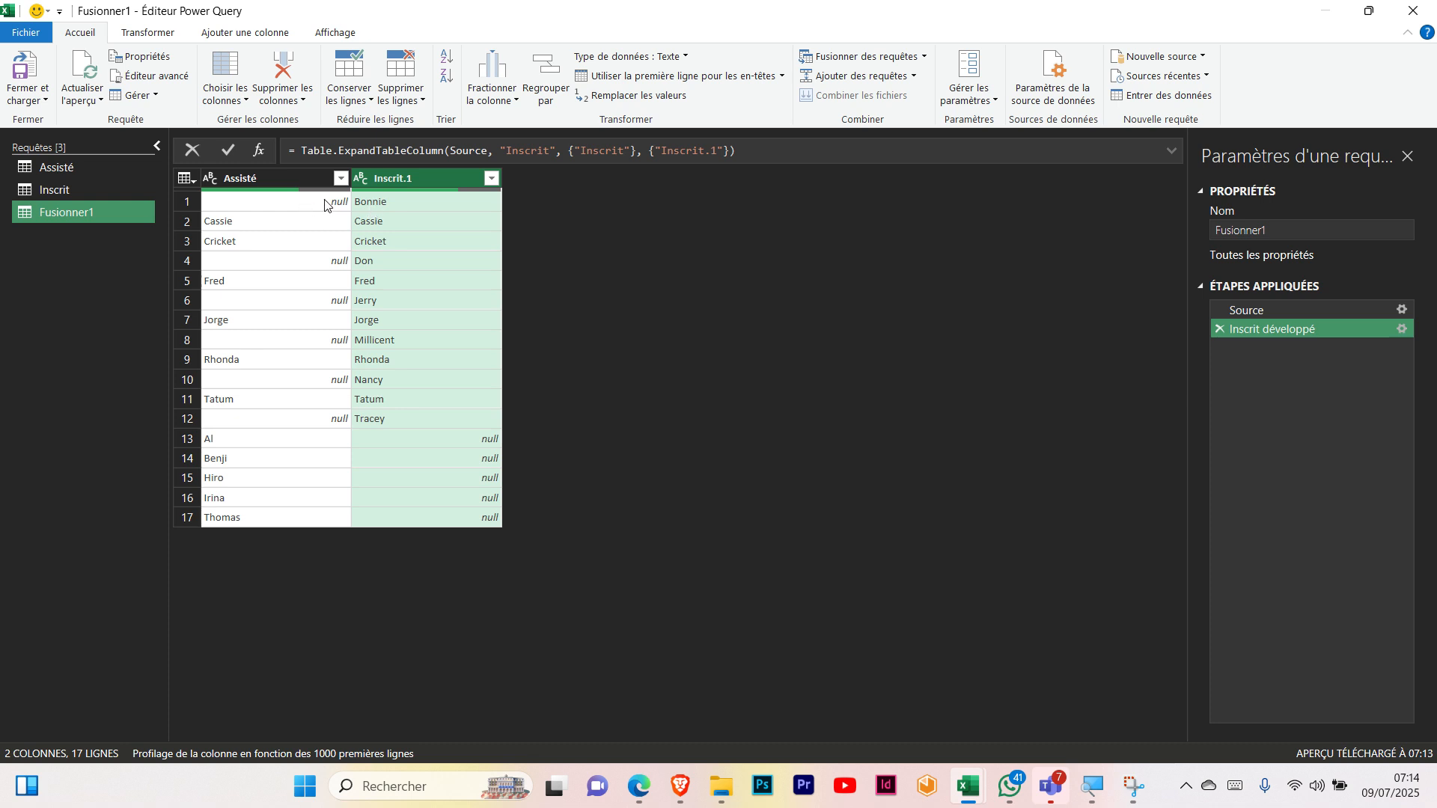
click(43, 99)
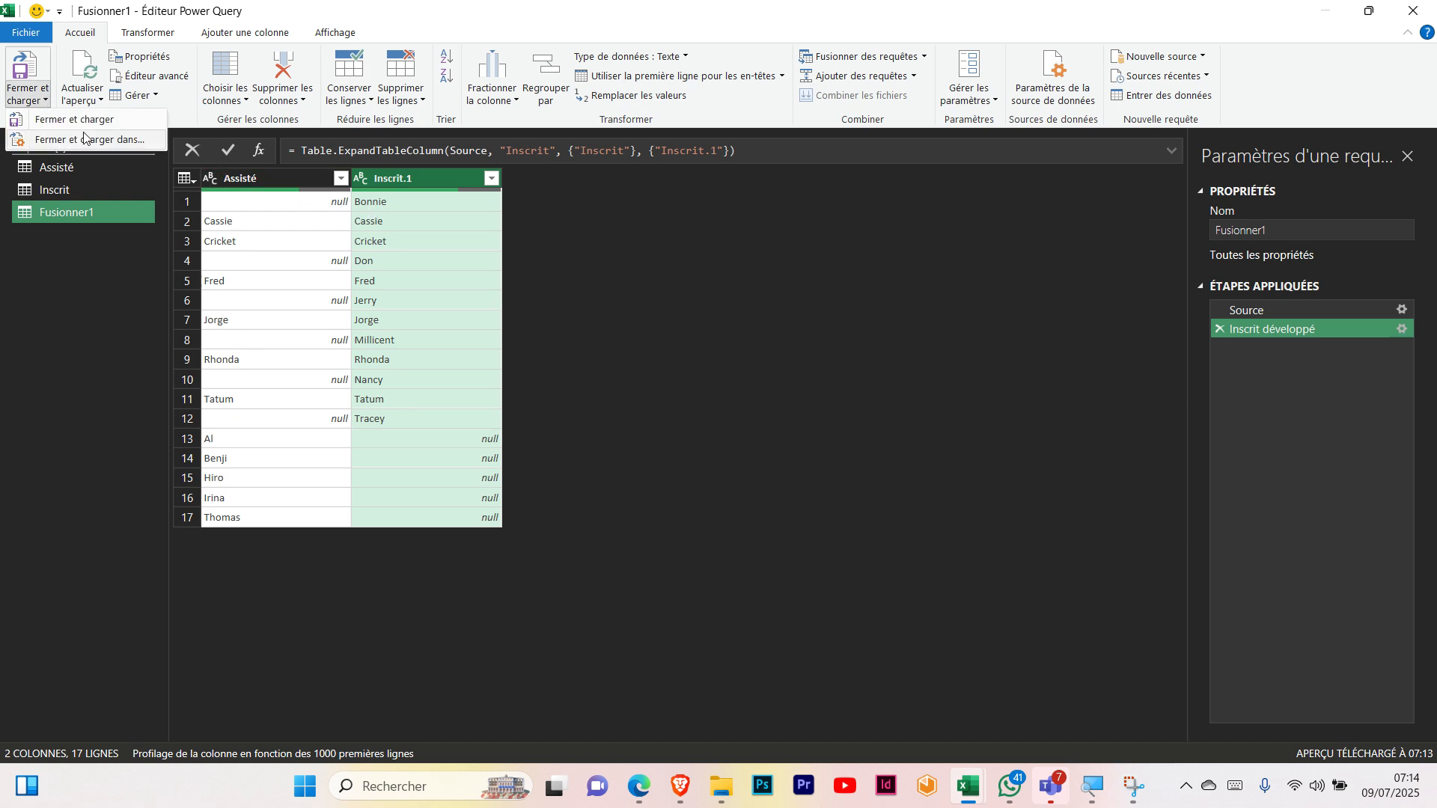
click(56, 123)
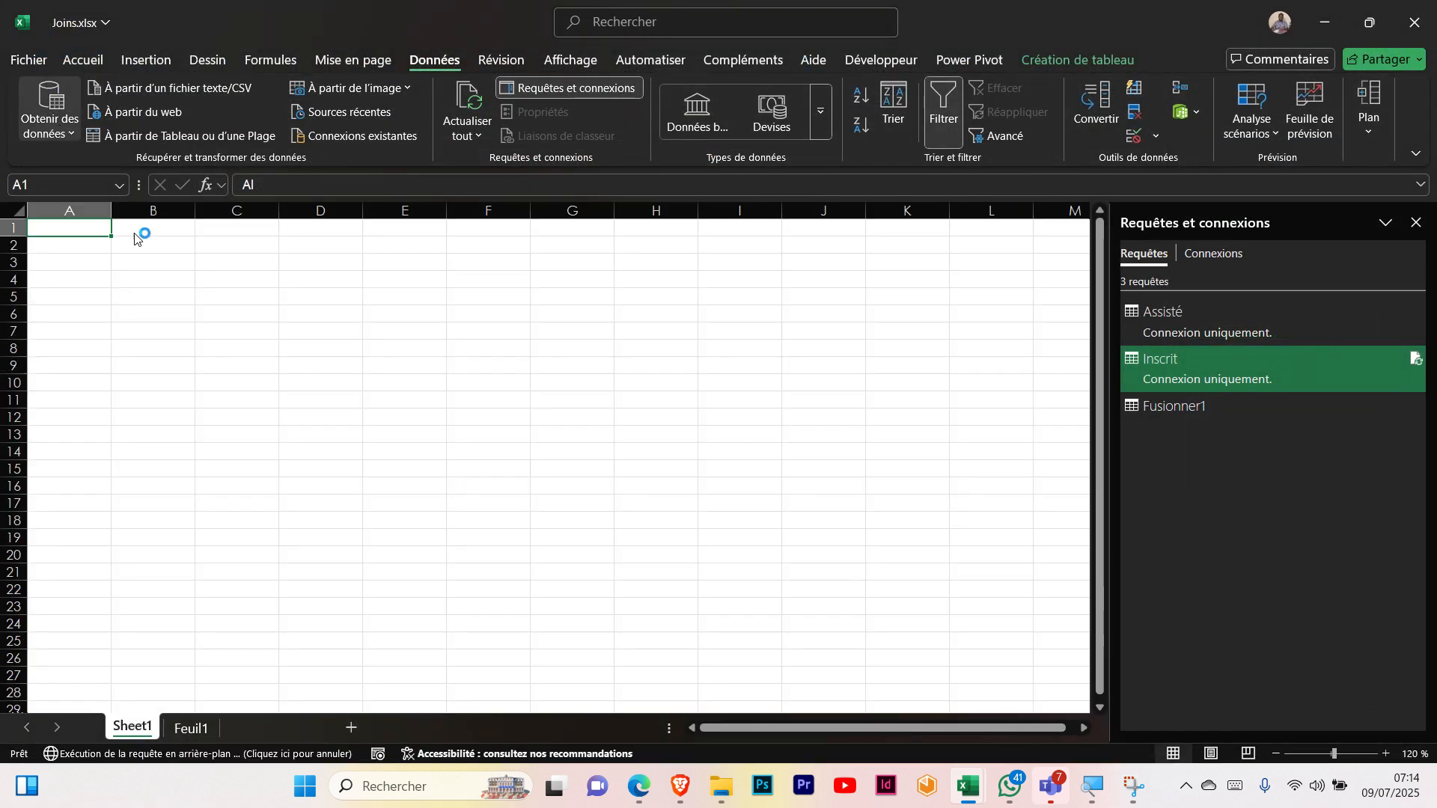
Compare the Assisté and Inscrit.1 entries in the first three data rows of the loaded full outer merge
click(227, 343)
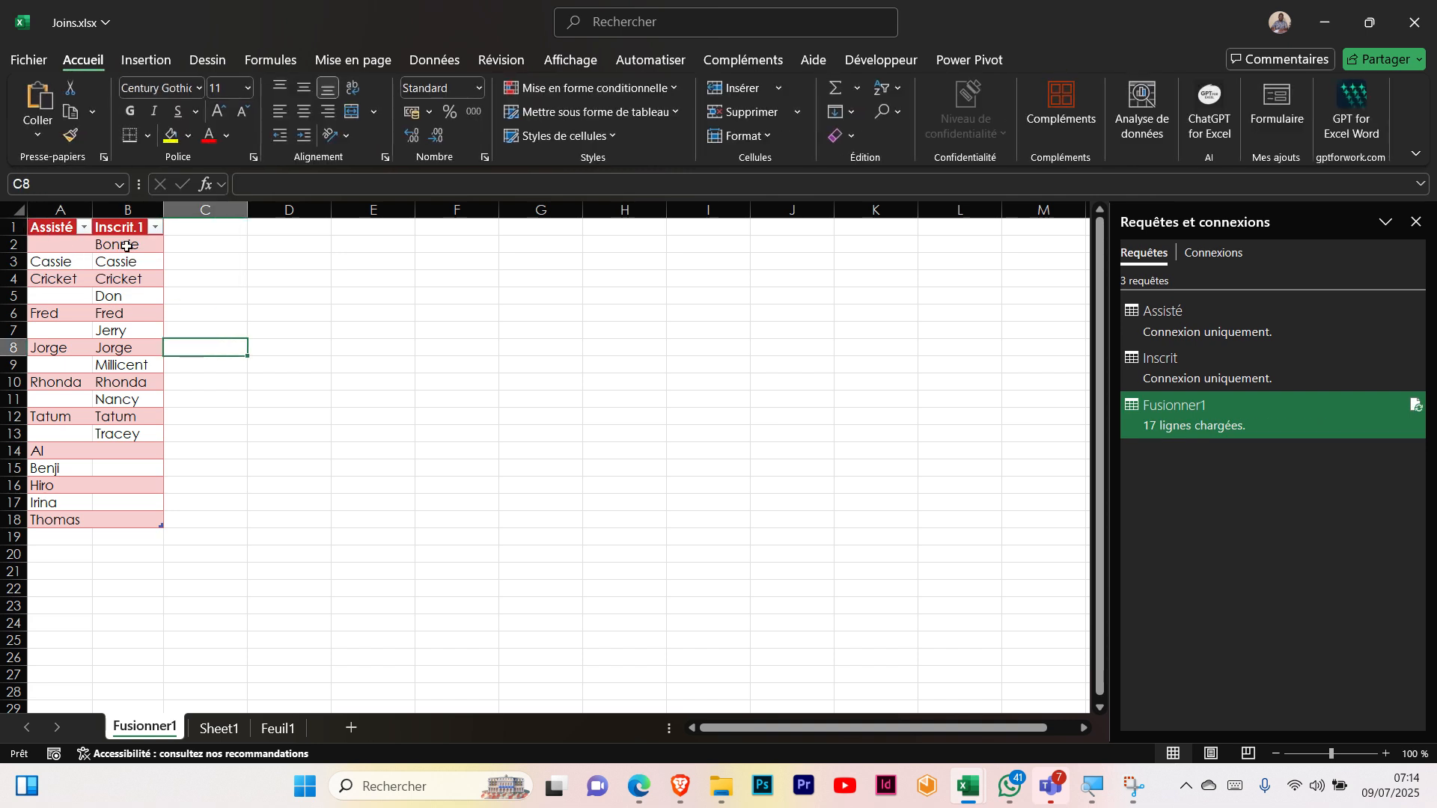
click(127, 245)
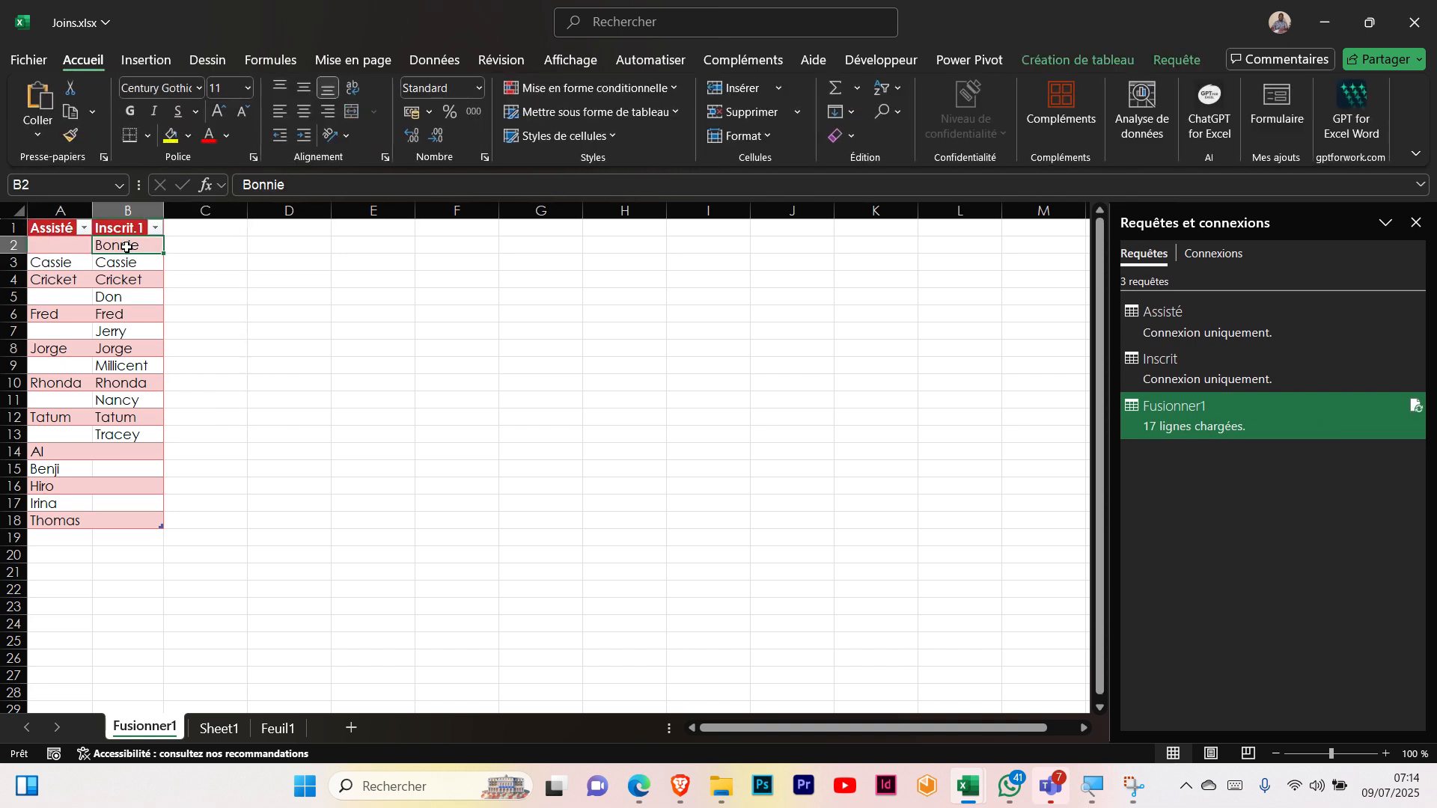
click(55, 242)
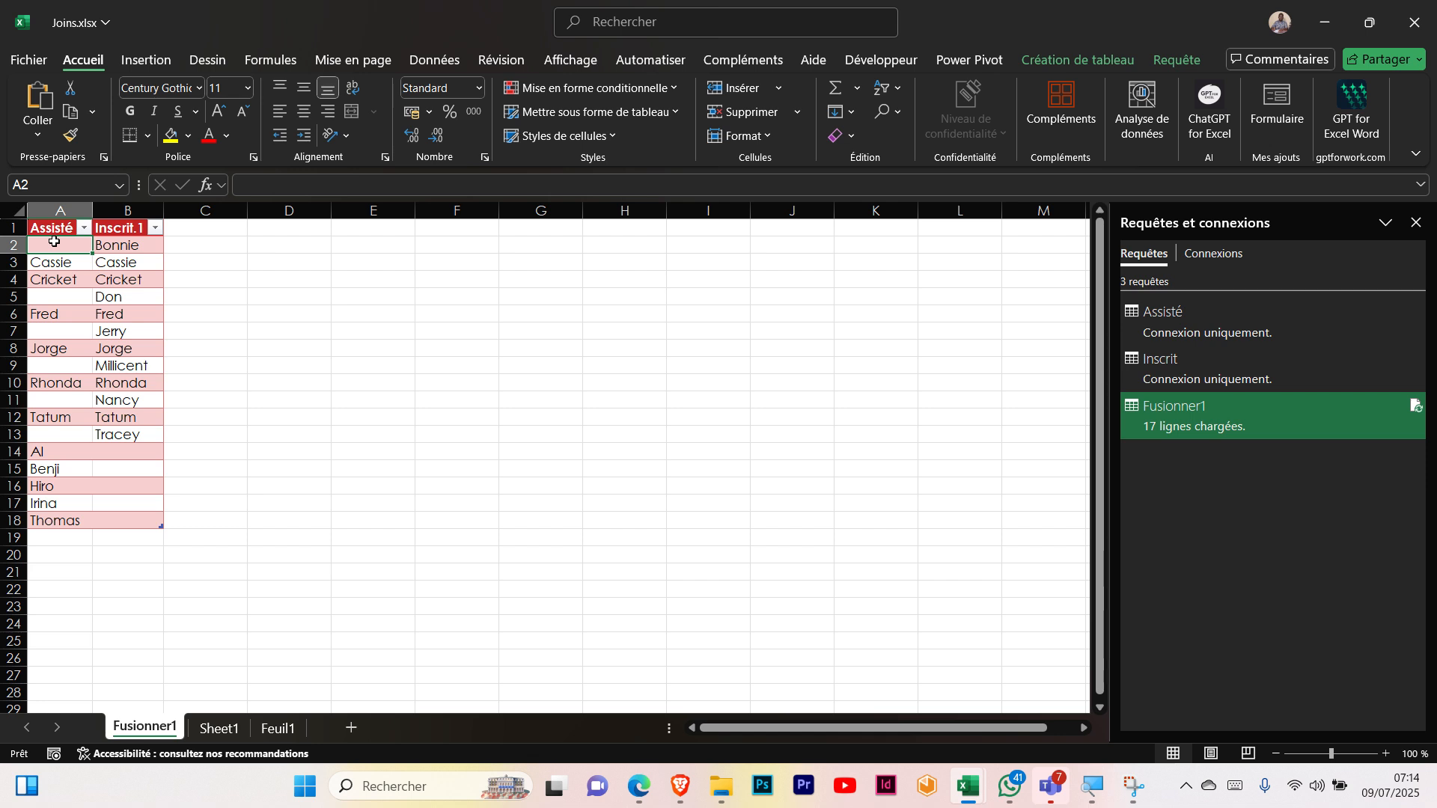
click(131, 274)
click(69, 265)
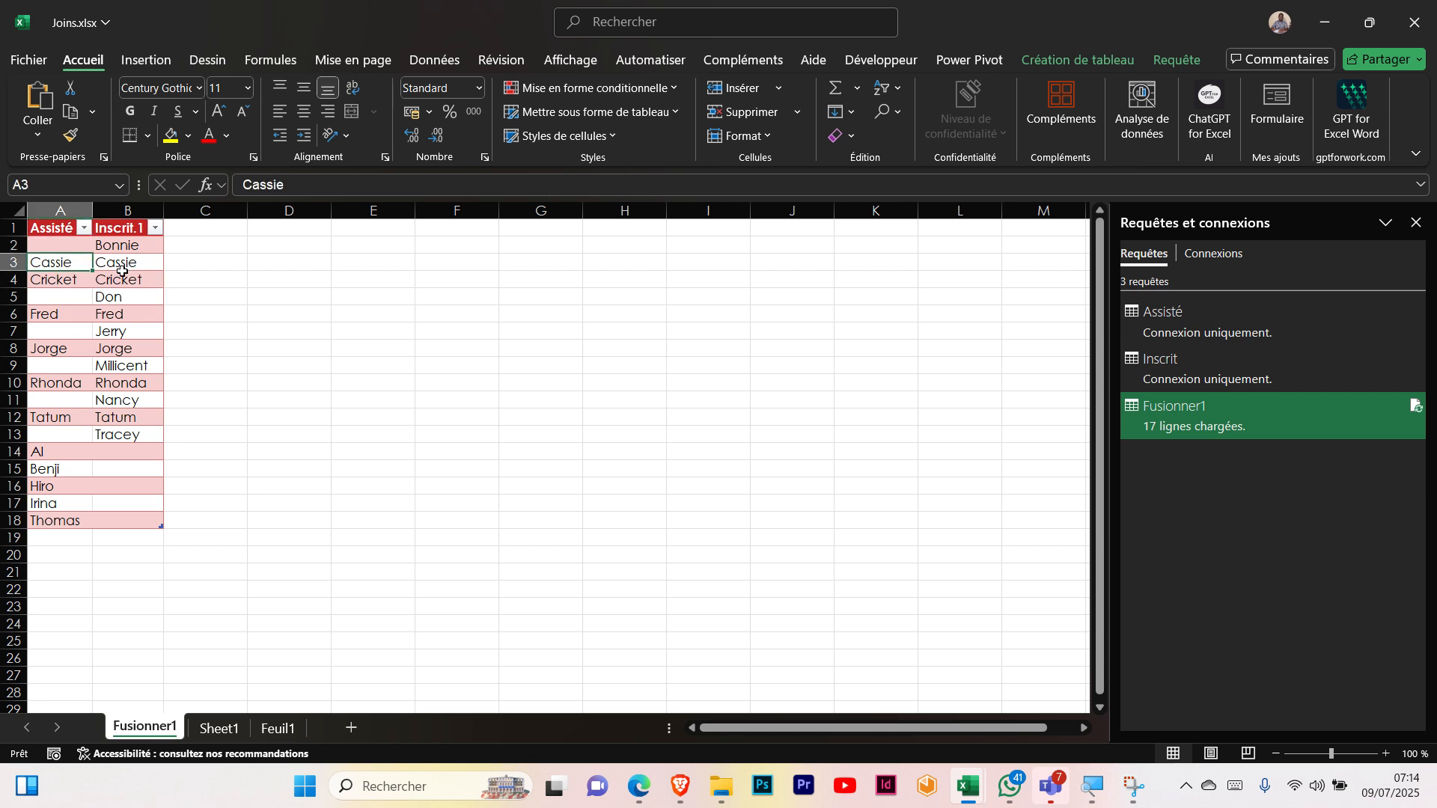
click(124, 278)
click(76, 276)
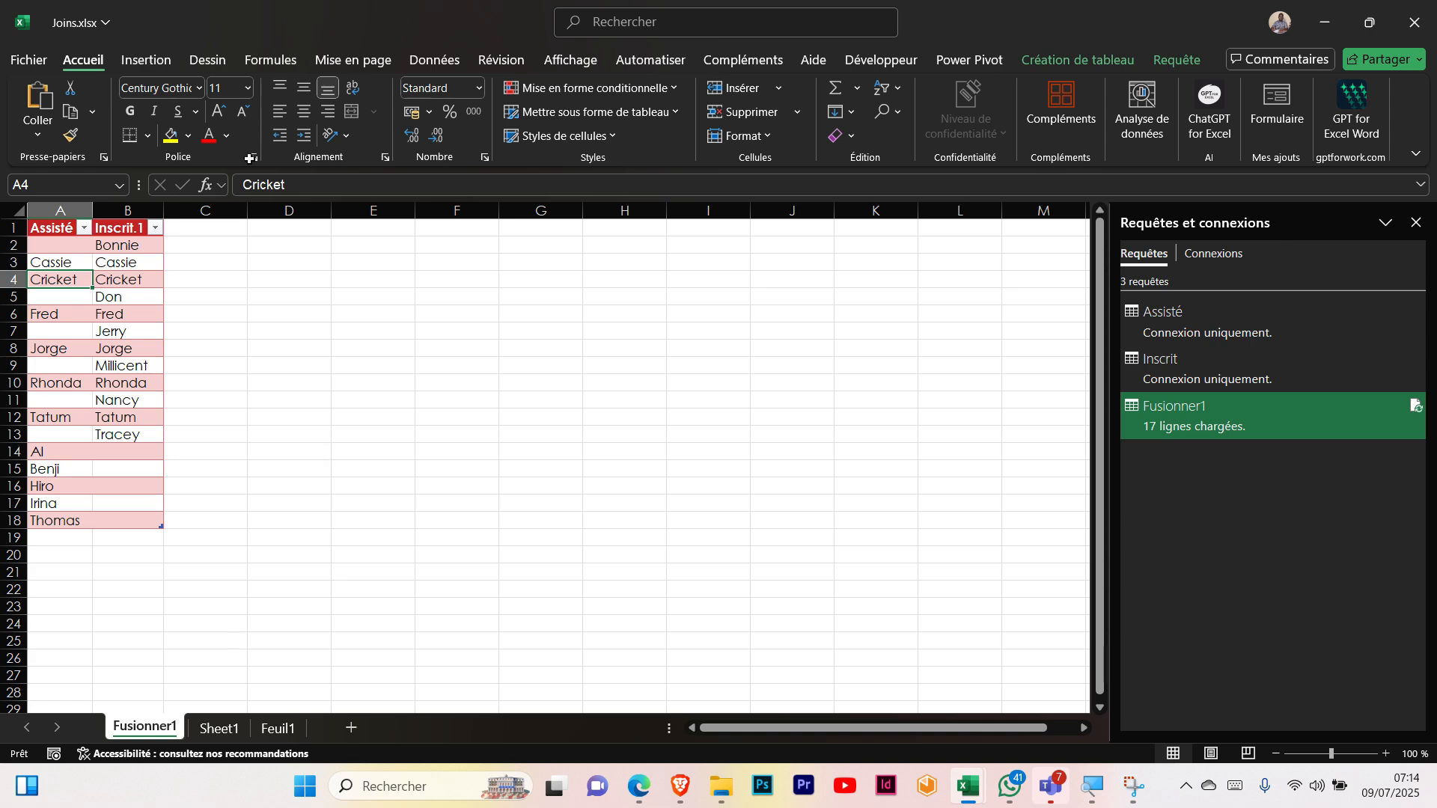
Start another merge of queries with Assisté as the first table and Inscrit as the second
click(443, 64)
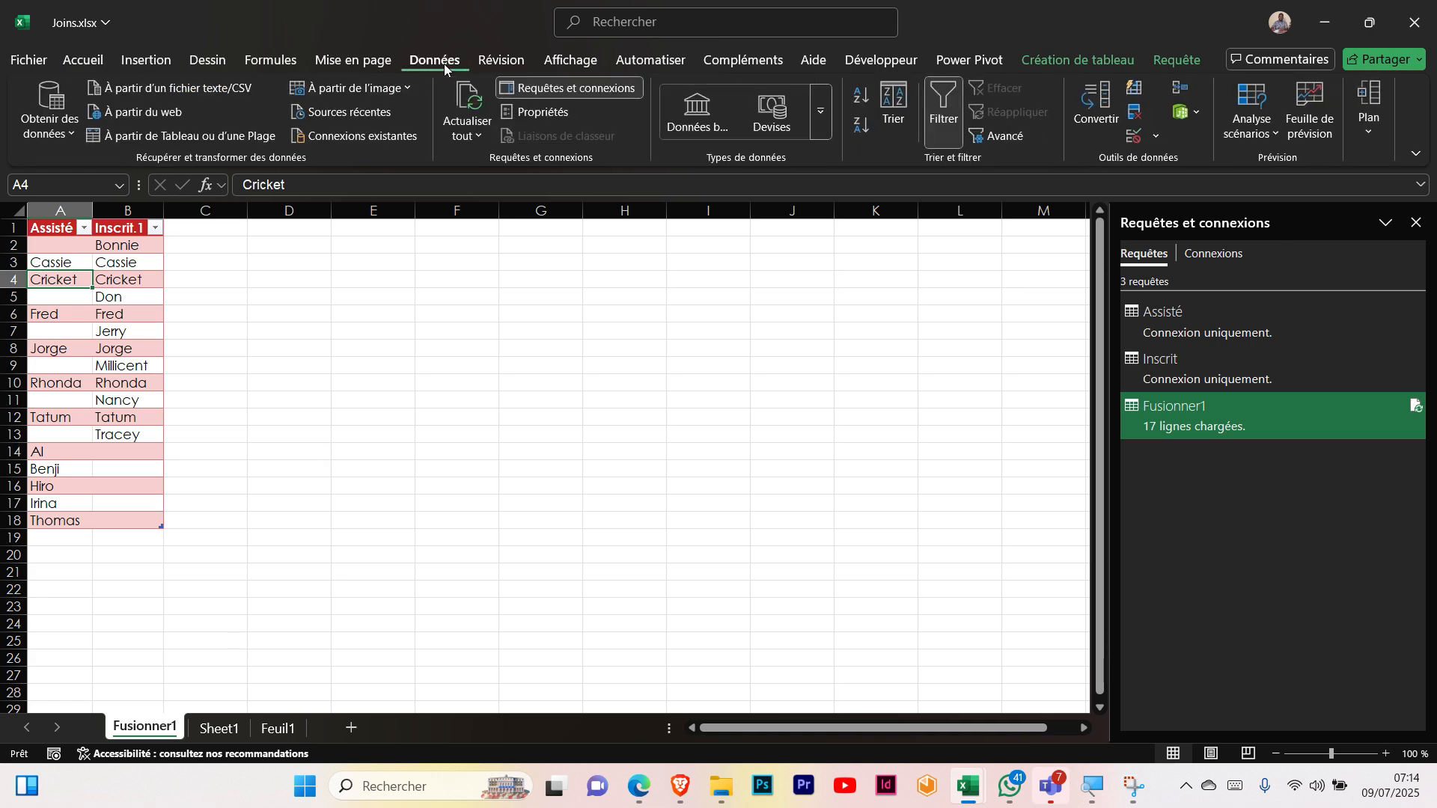
click(51, 140)
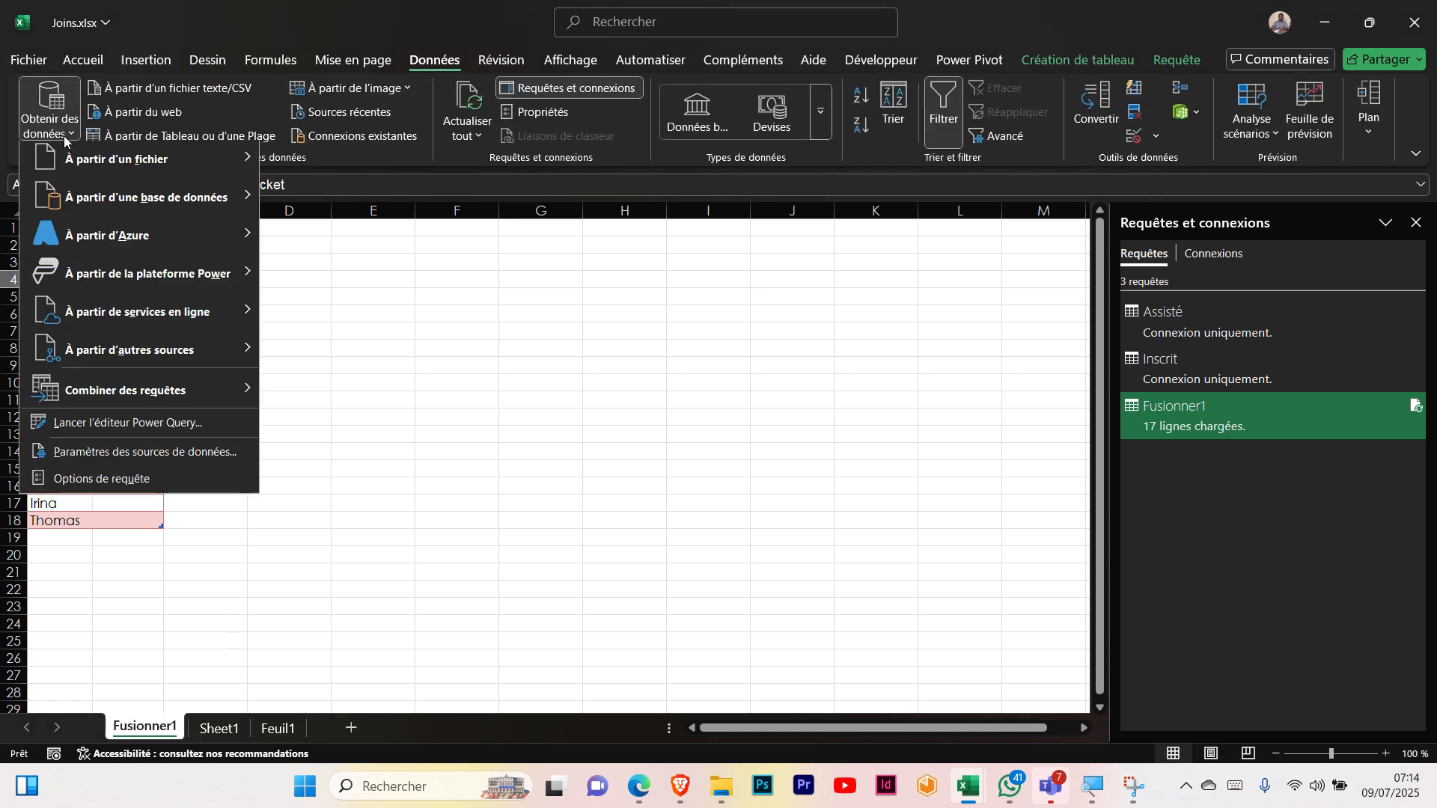
mouse_move(216, 408)
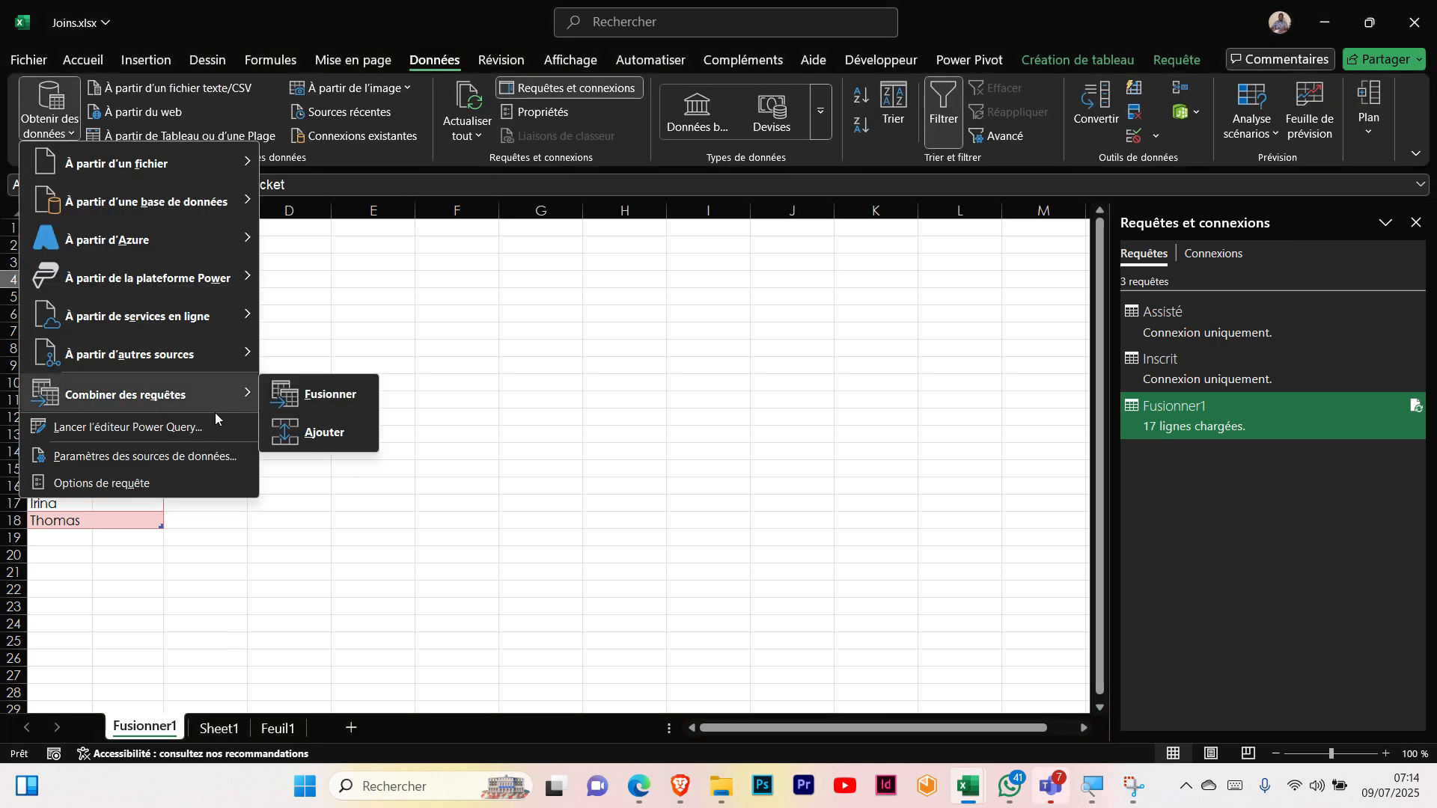
click(321, 393)
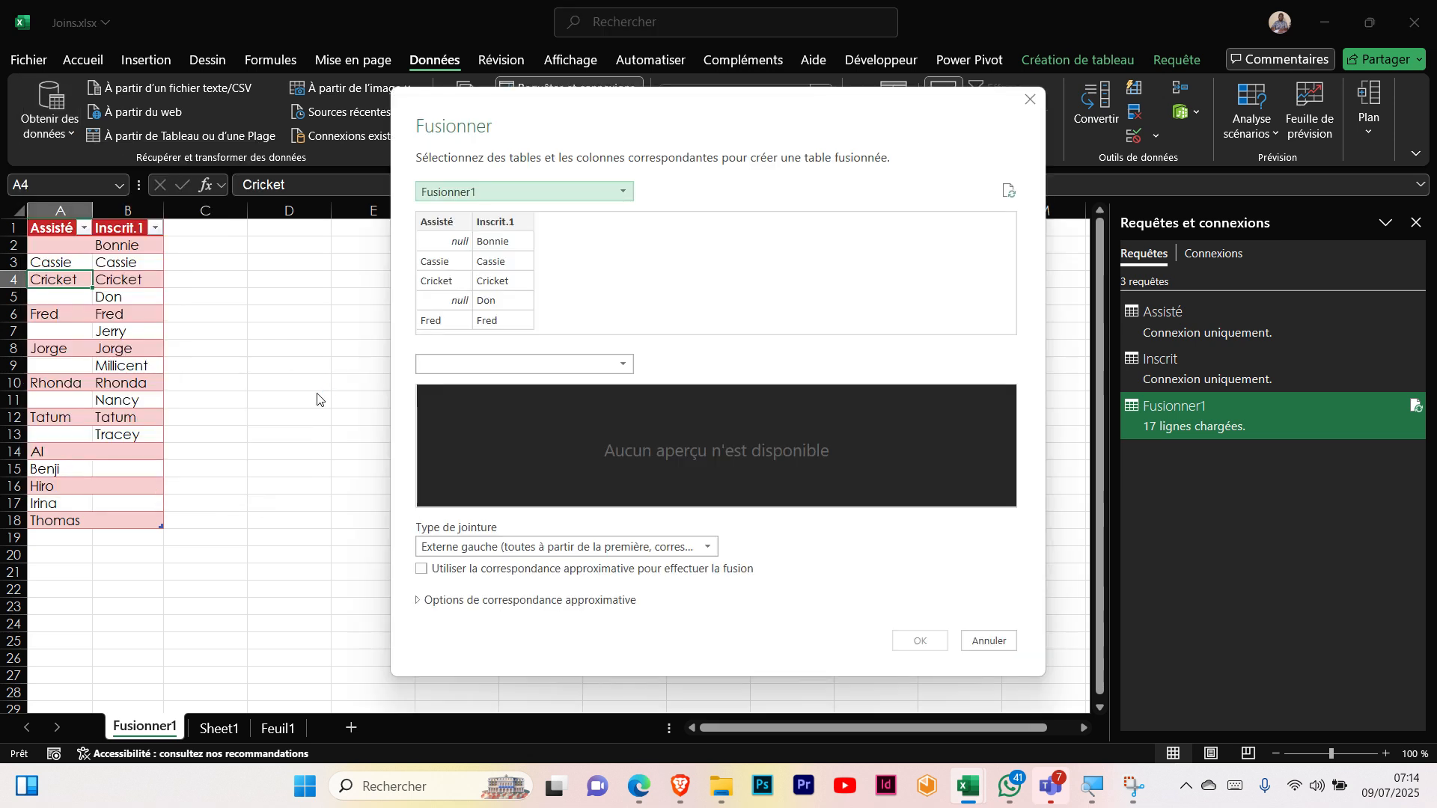
click(621, 197)
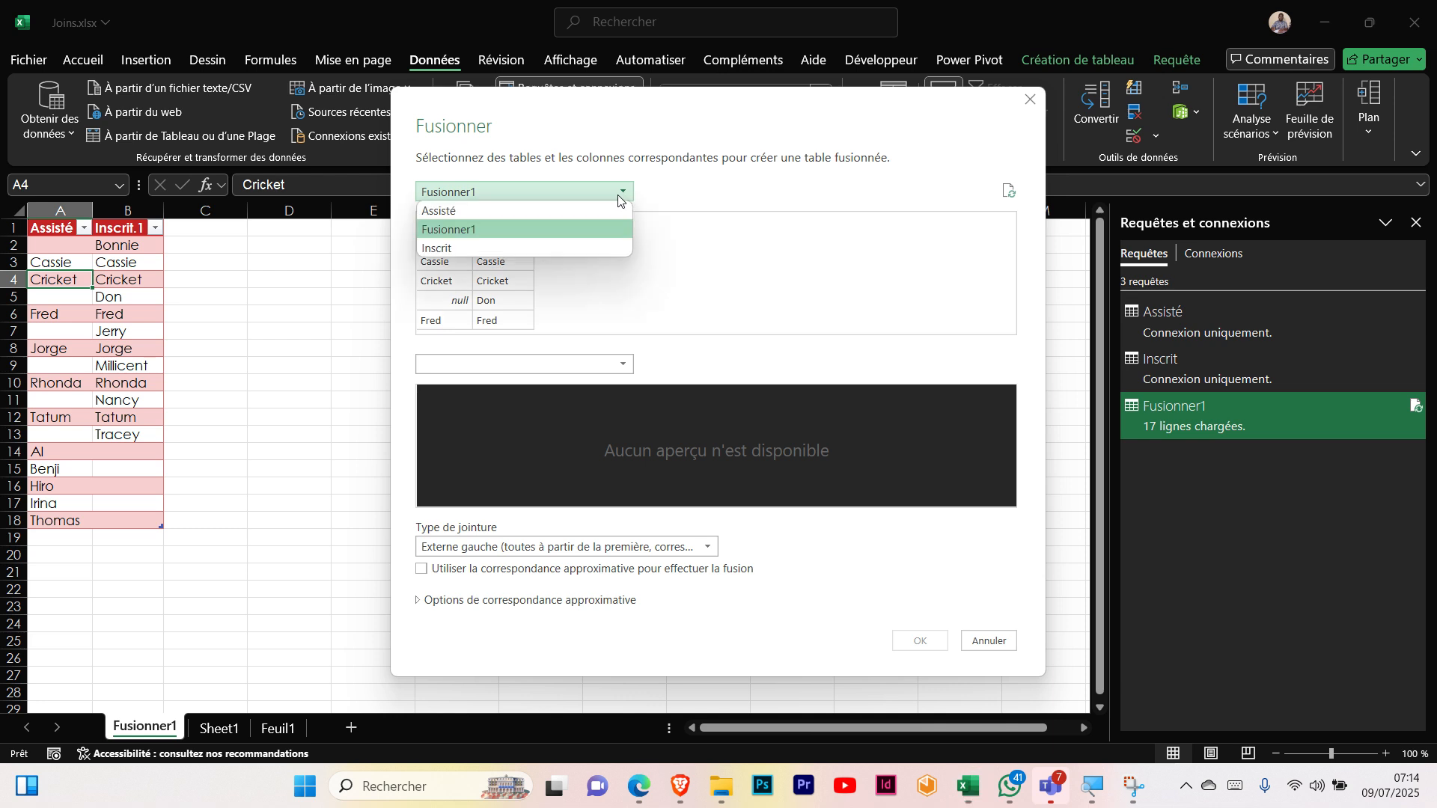
click(464, 212)
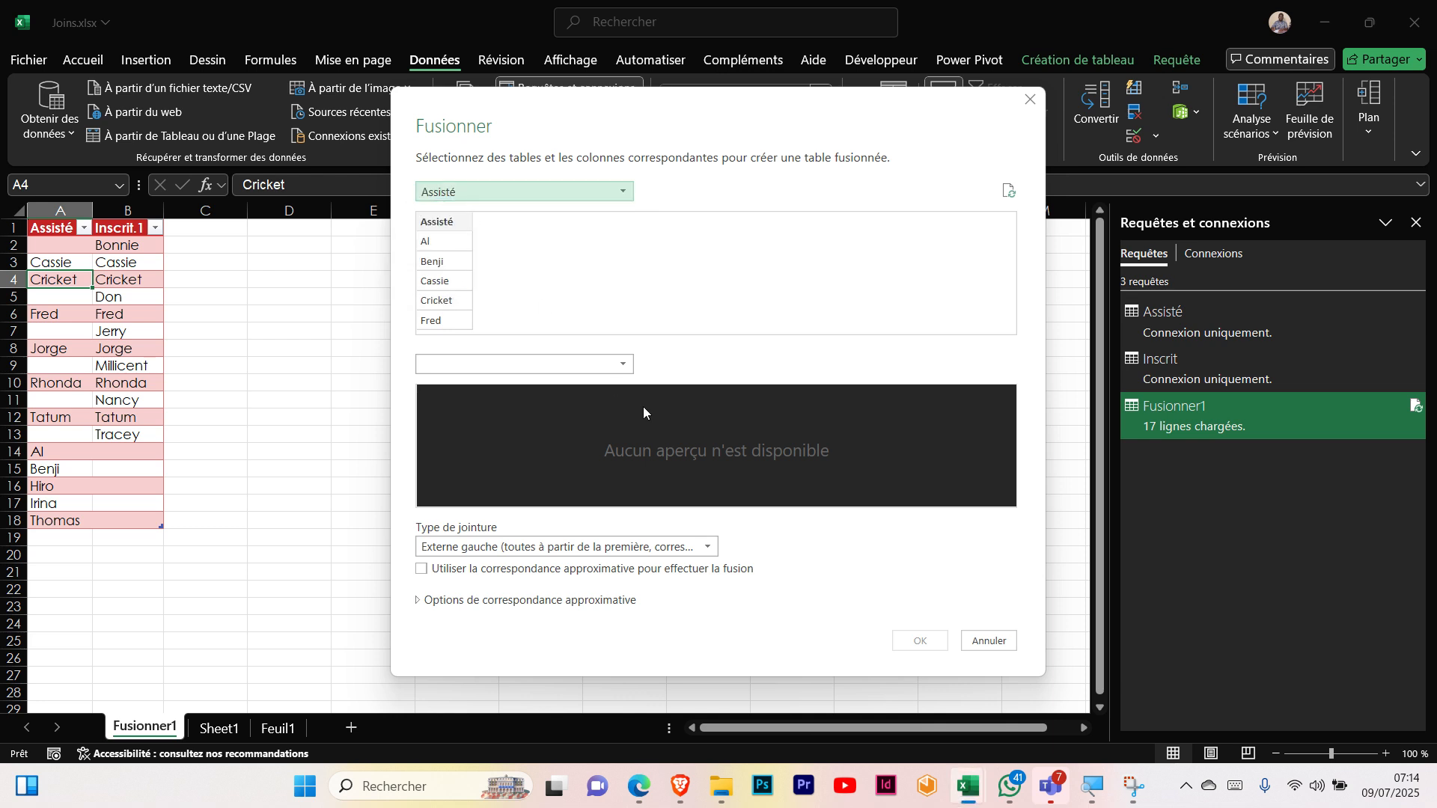
click(622, 365)
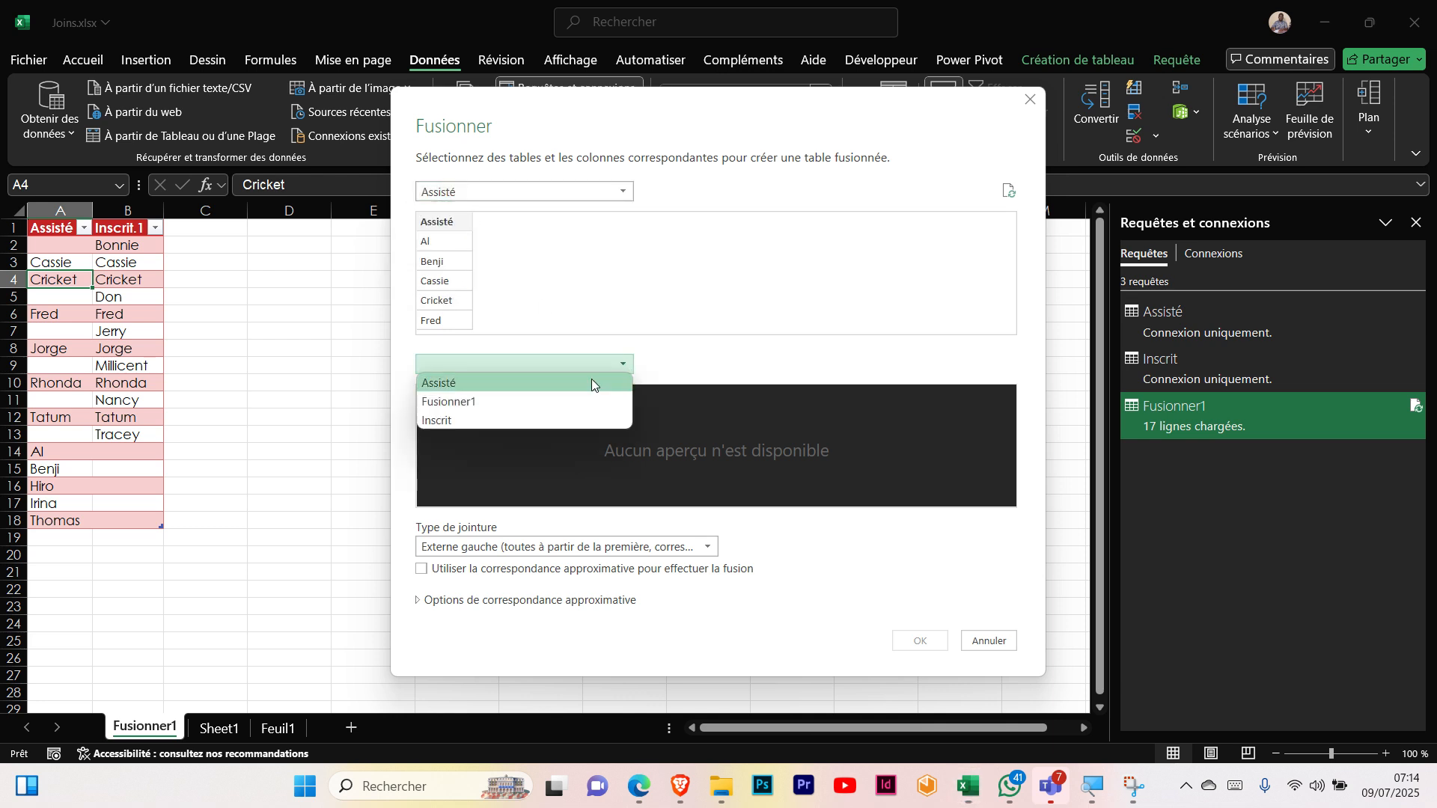
click(469, 421)
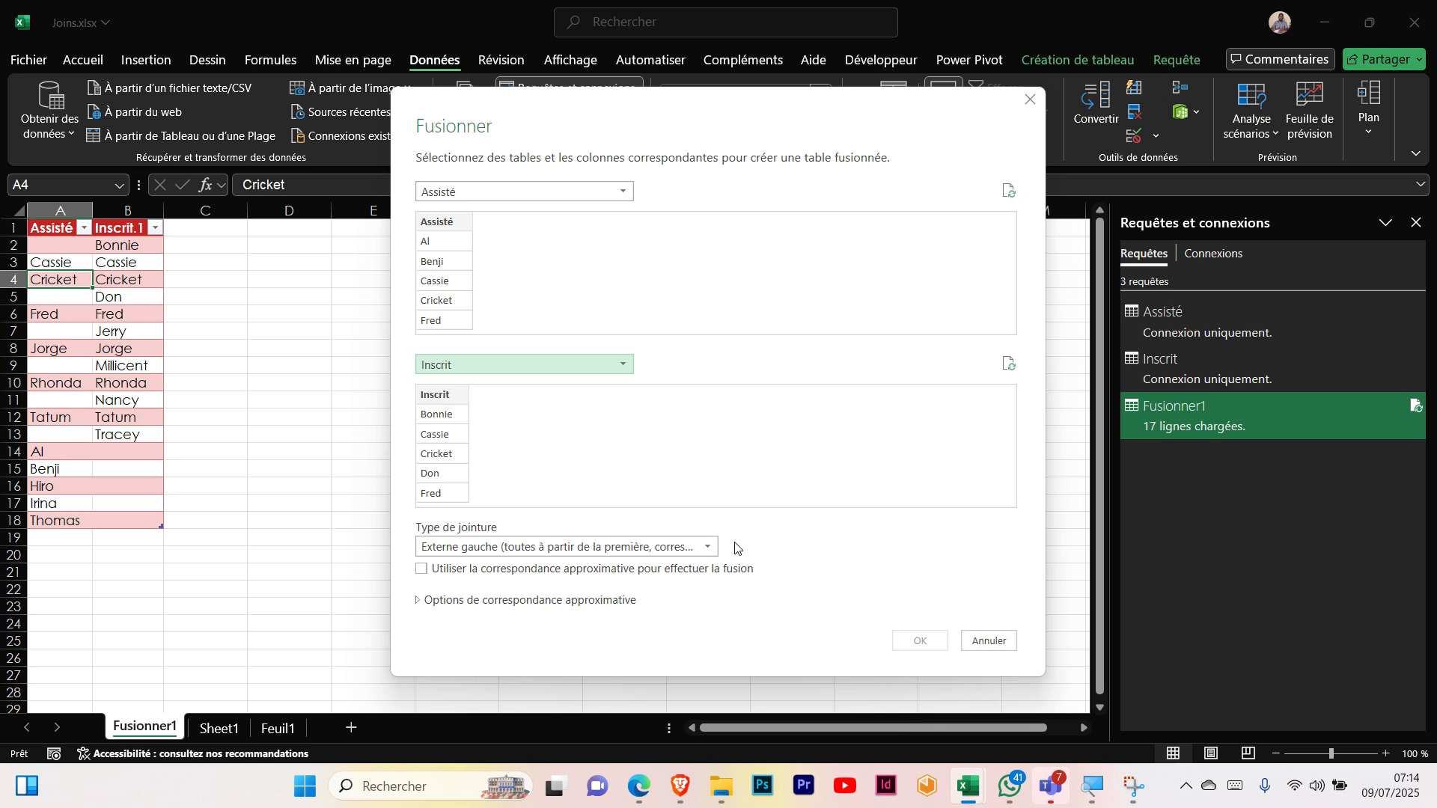
Choose the Interne join type, match the Assisté column to the Inscrit column, and create the merge
click(709, 547)
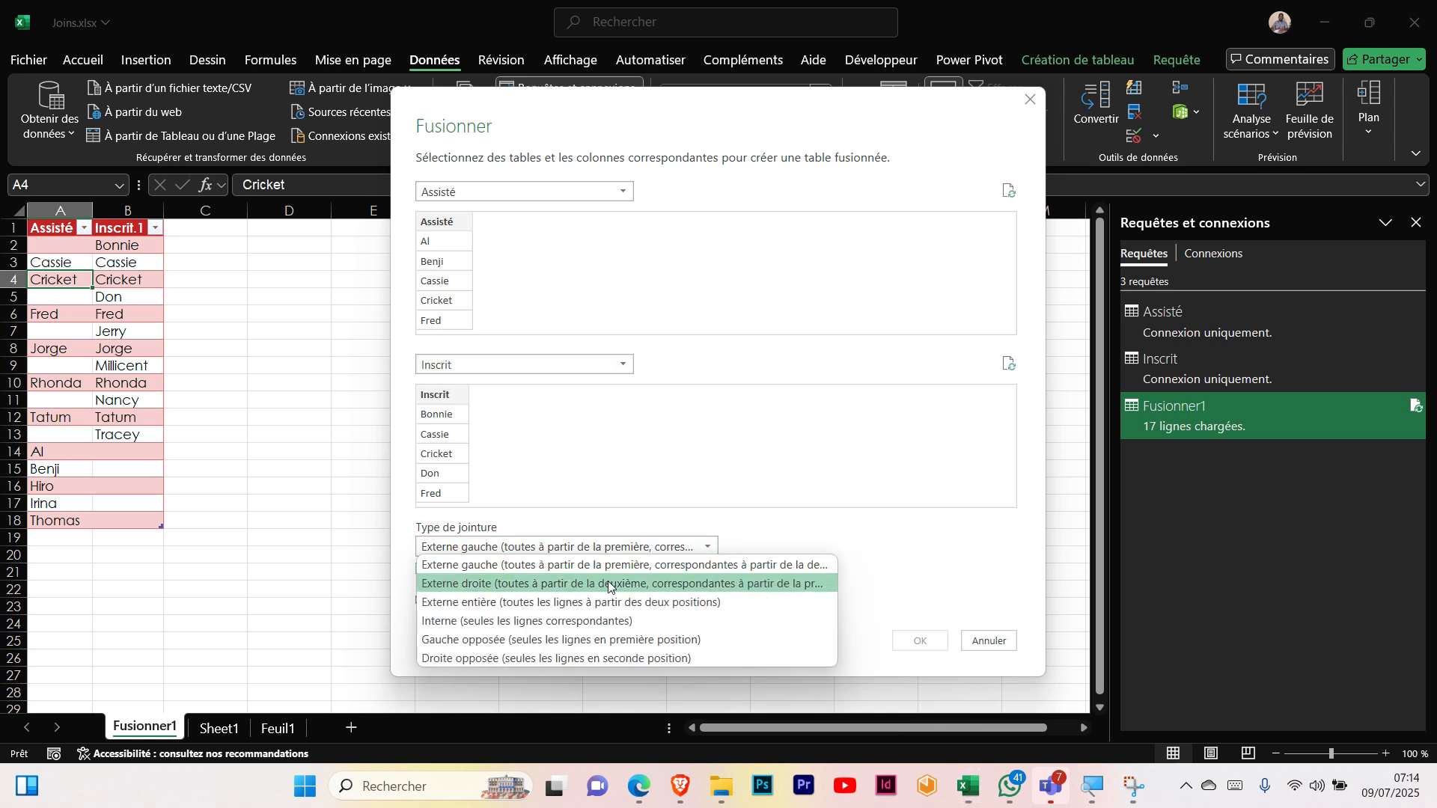
click(494, 621)
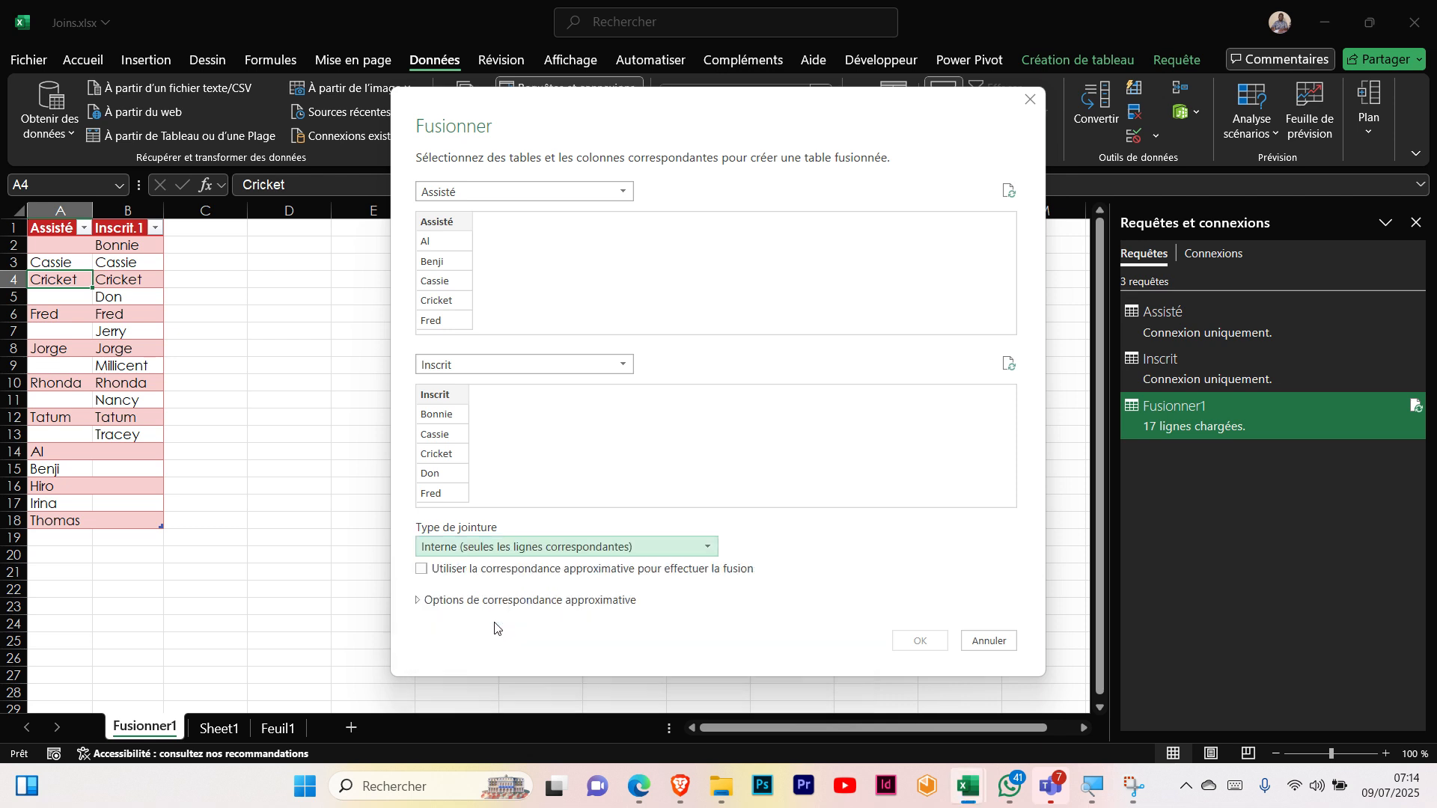
click(445, 218)
click(449, 398)
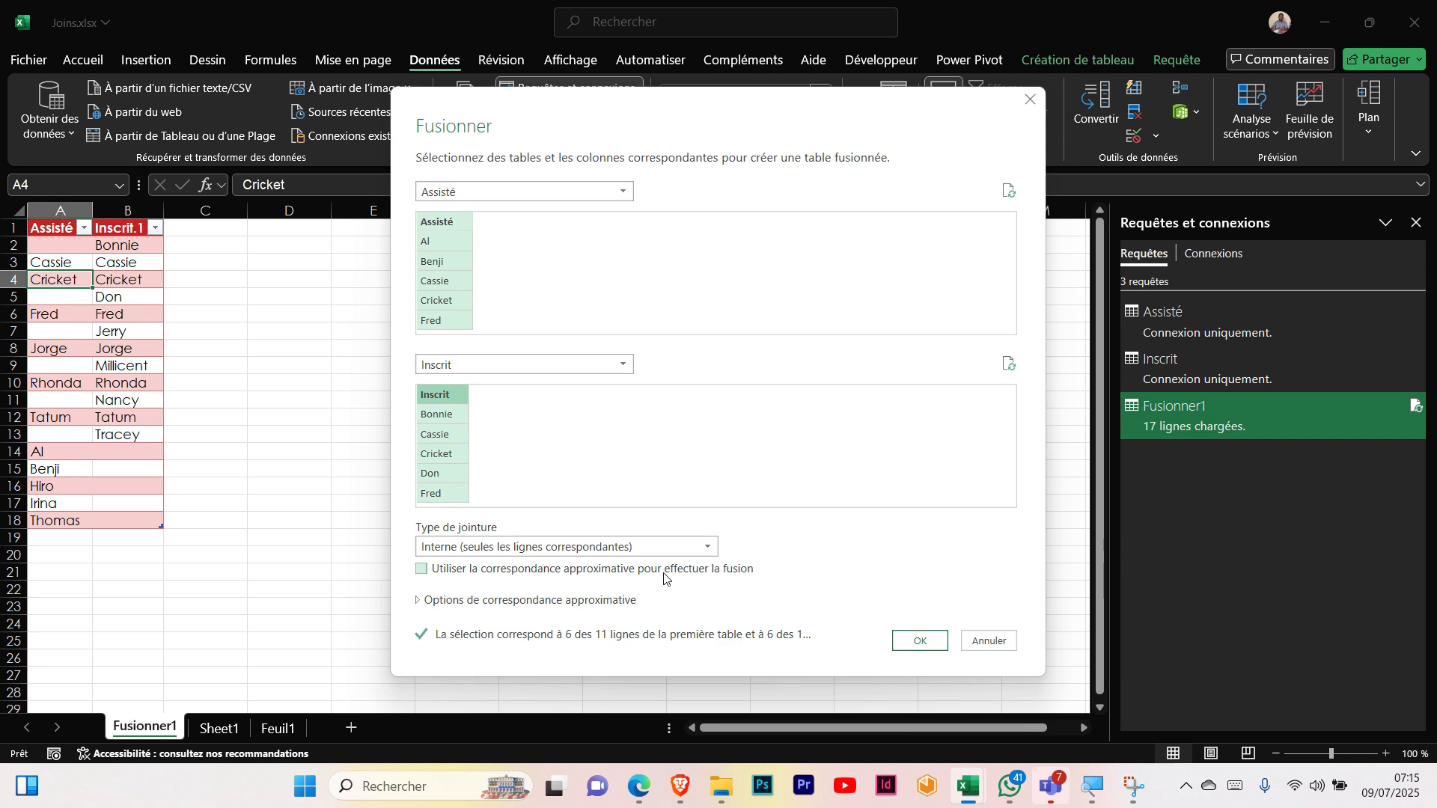
click(919, 639)
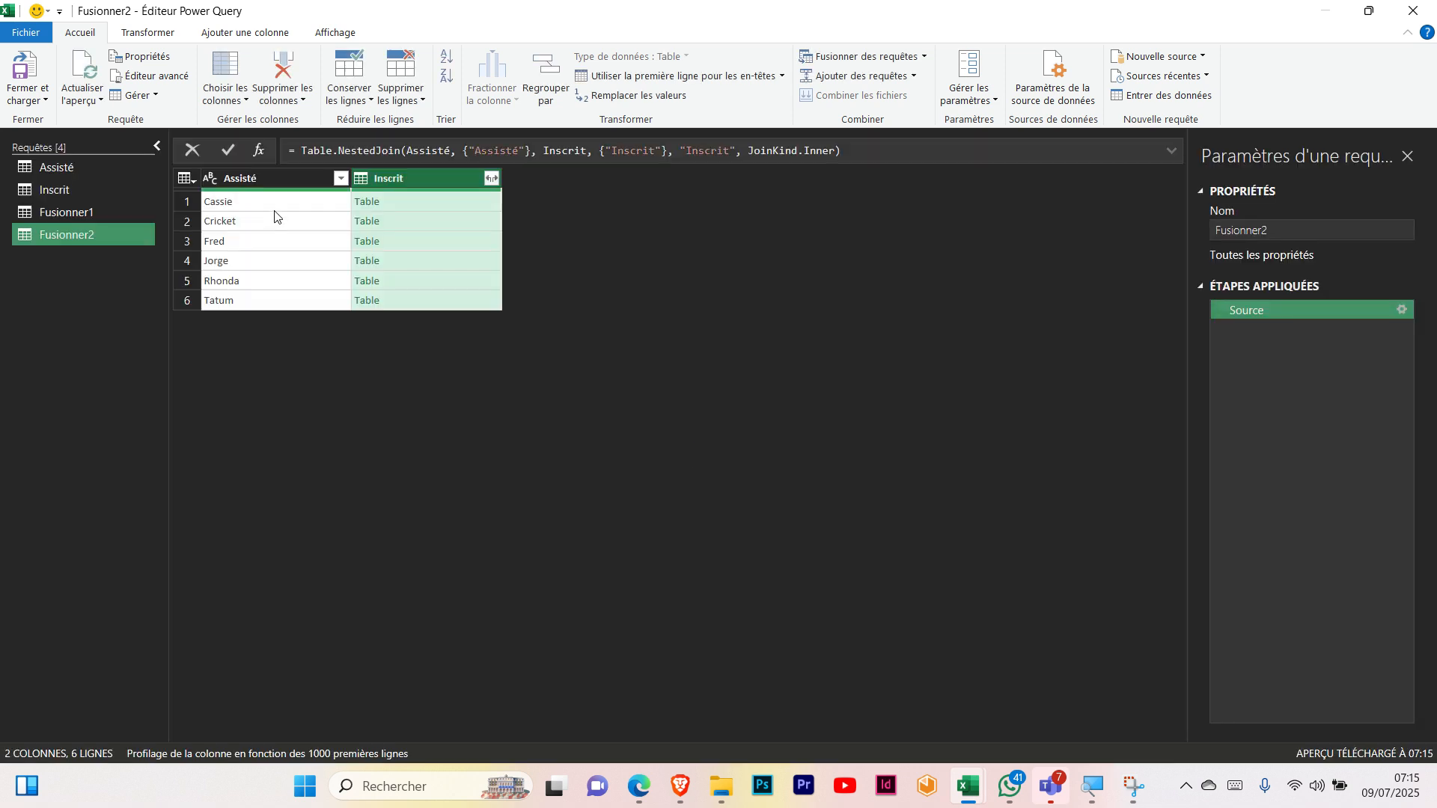
Expand the Inscrit column of the inner merge without using the original column name as prefix
click(491, 179)
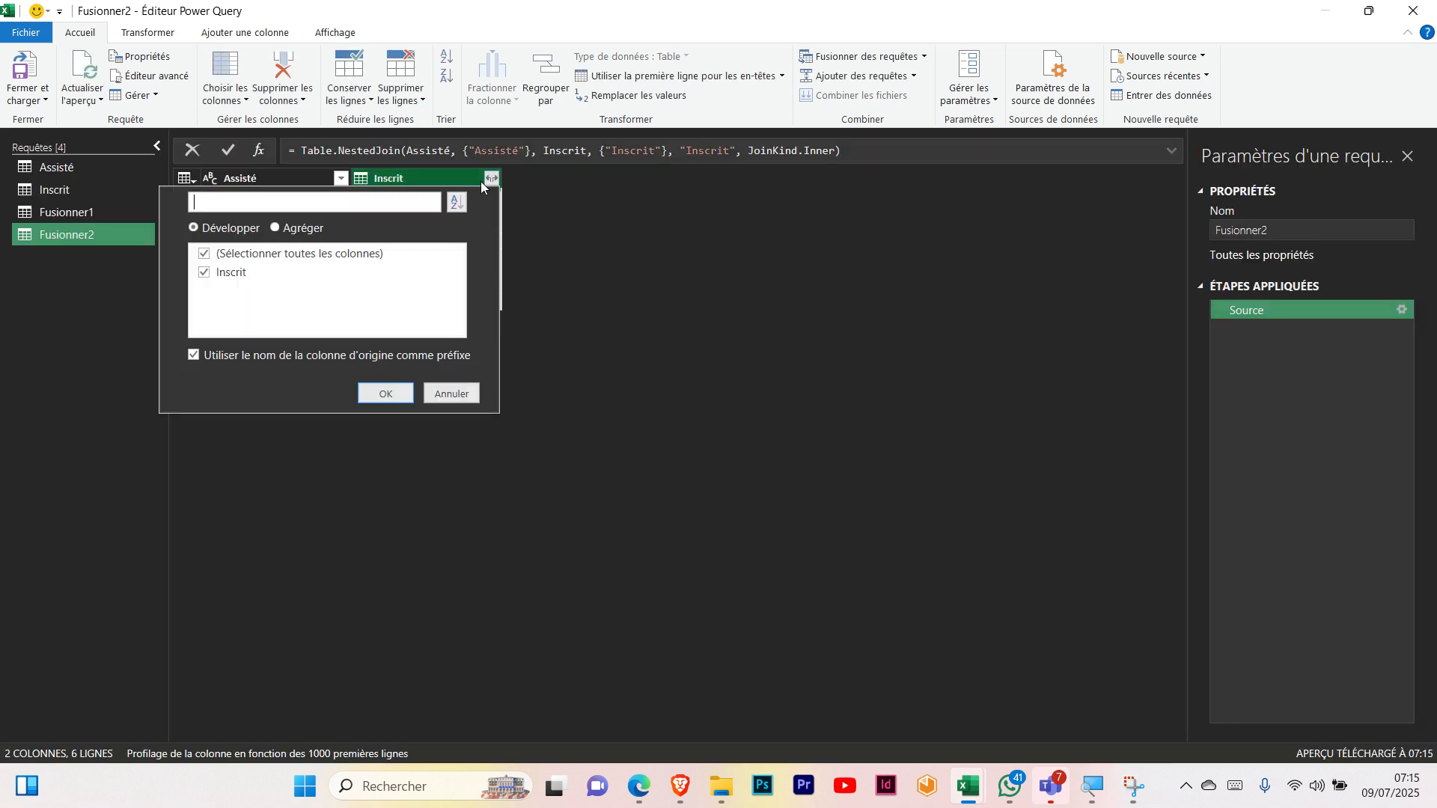
click(196, 357)
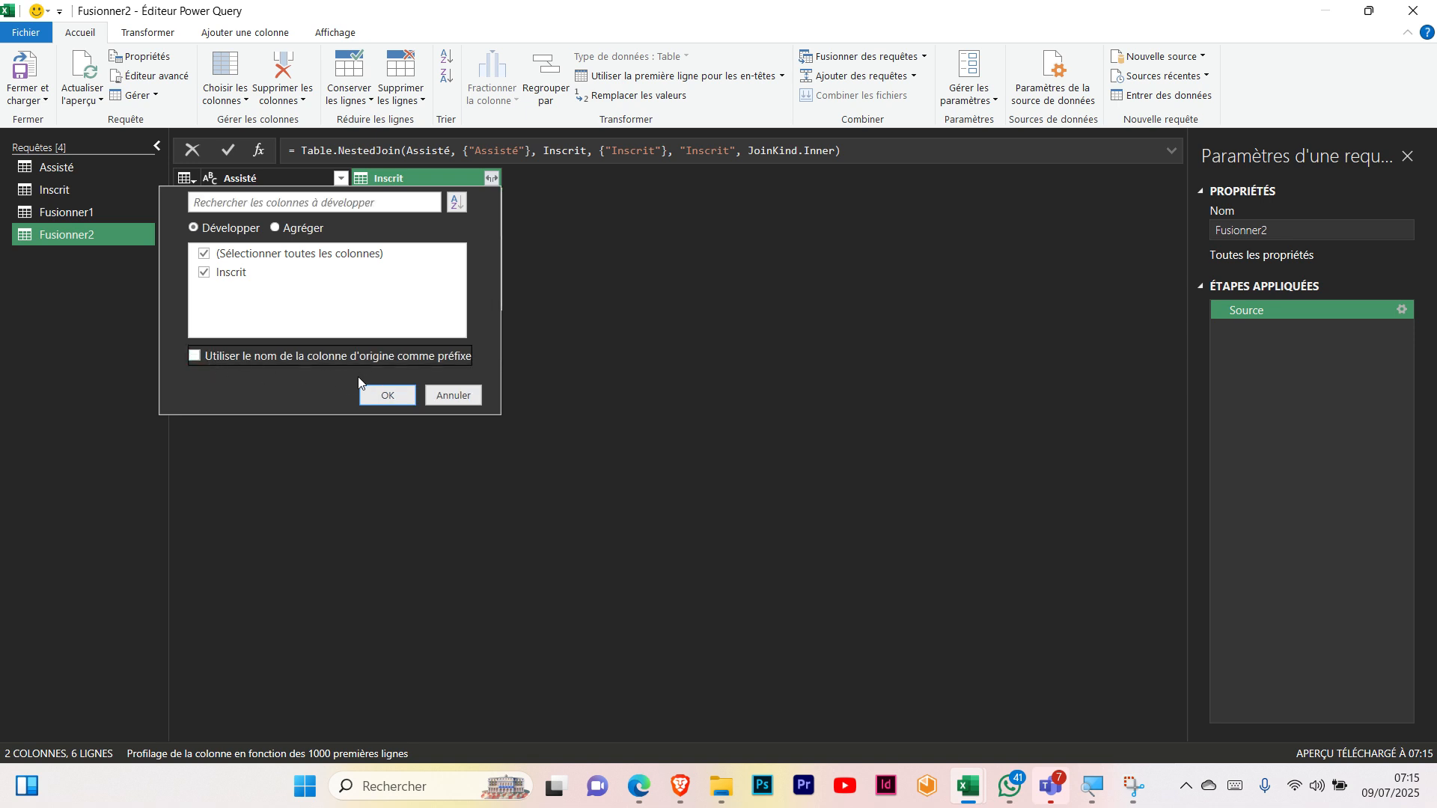
click(384, 395)
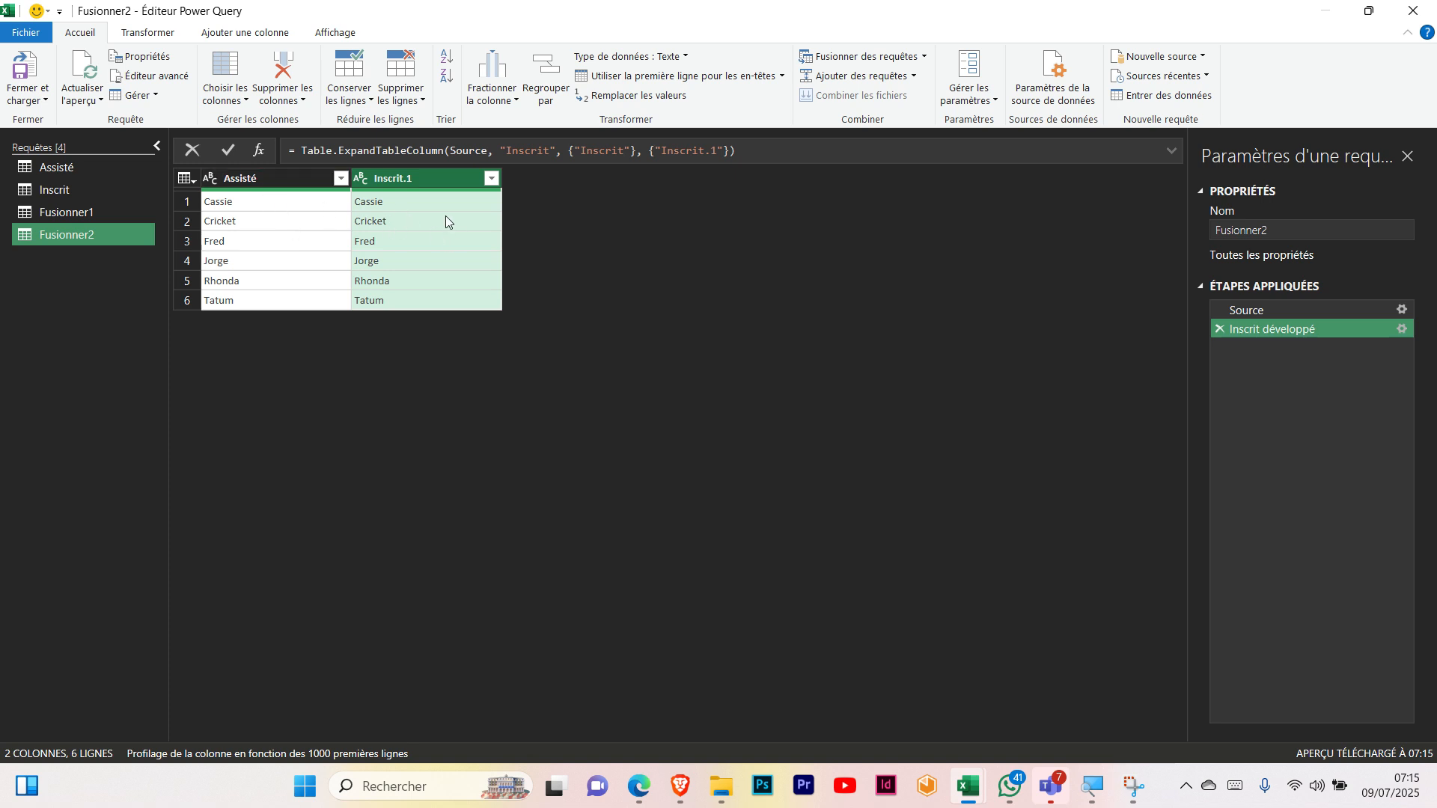
Remove the Assisté column from the inner merge query
click(296, 177)
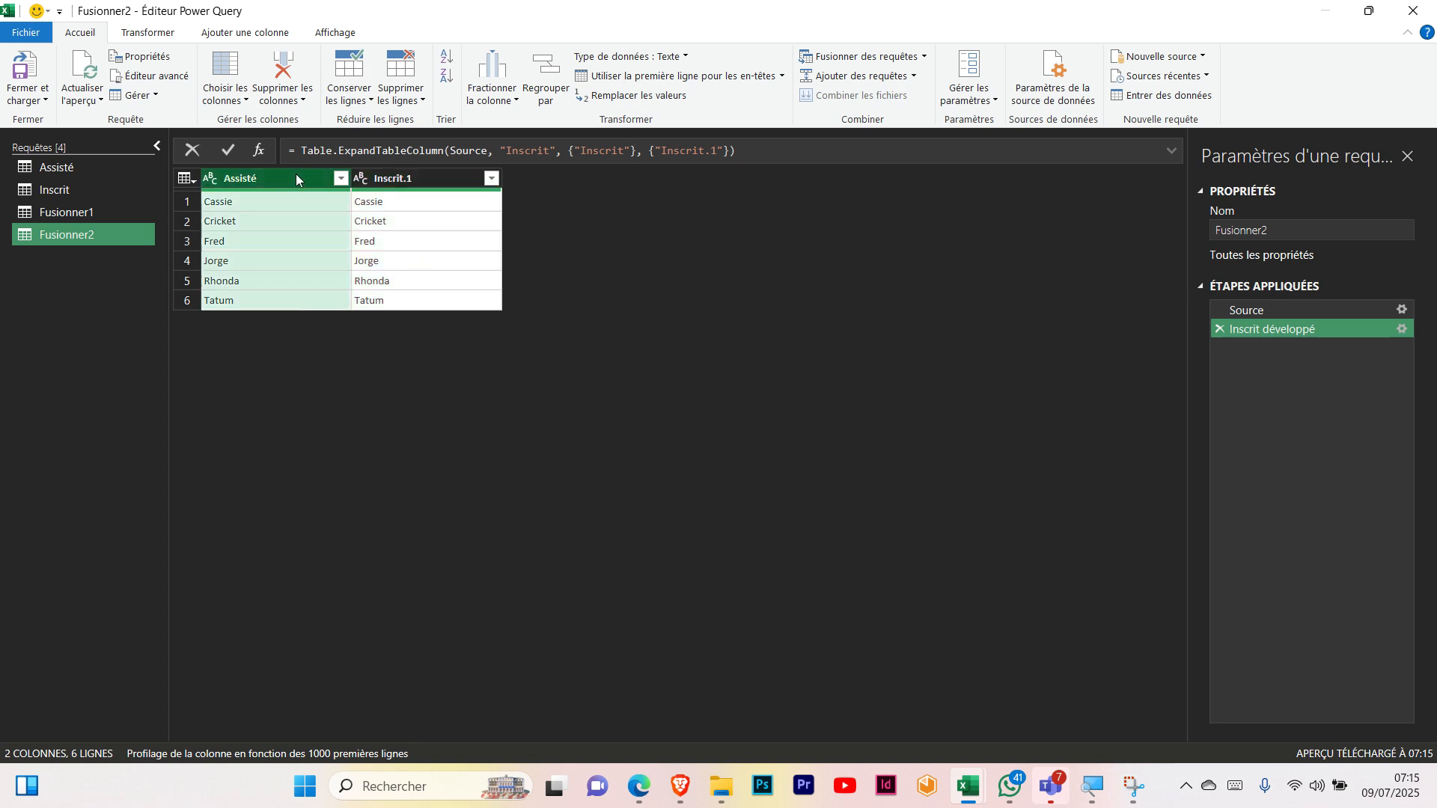
right_click(296, 177)
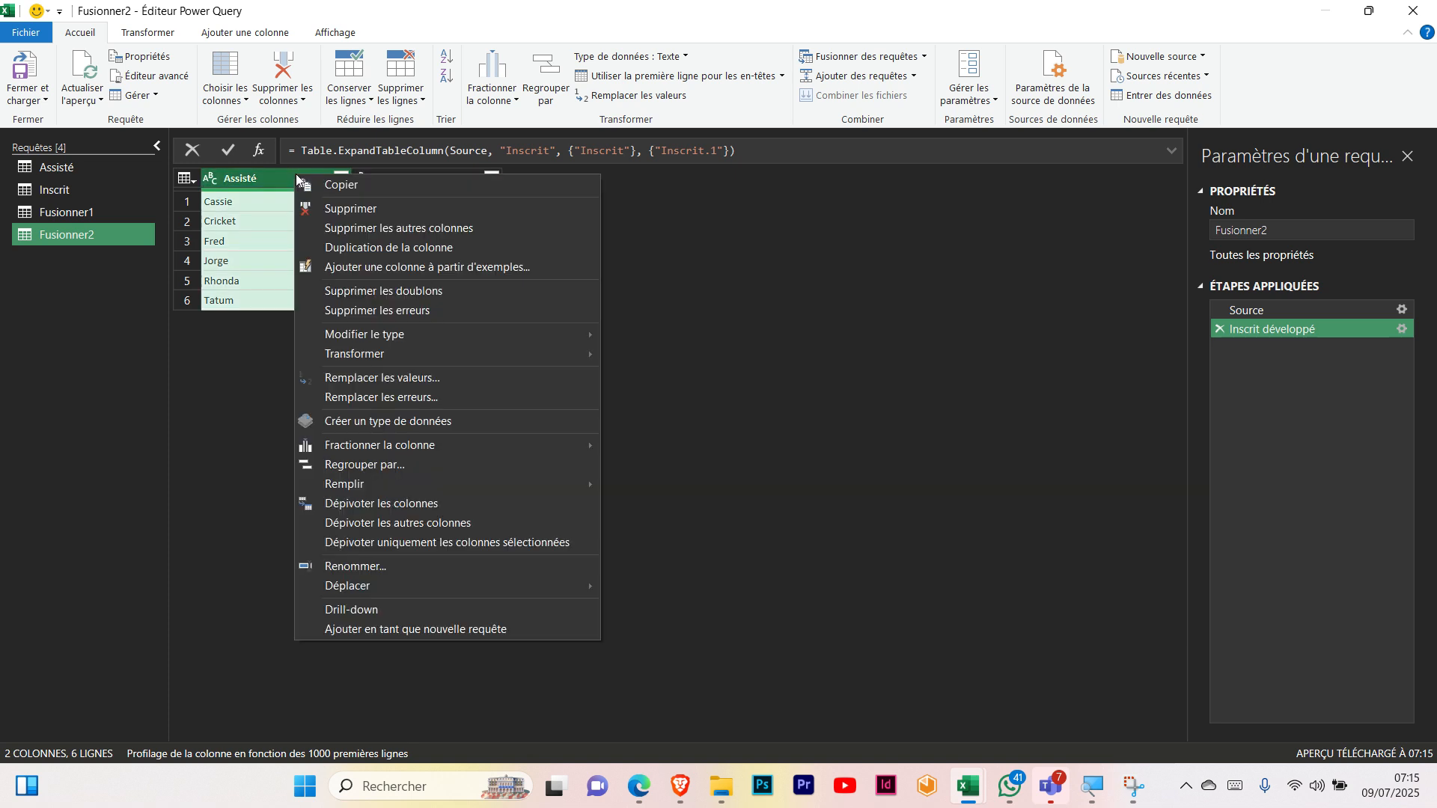
click(349, 211)
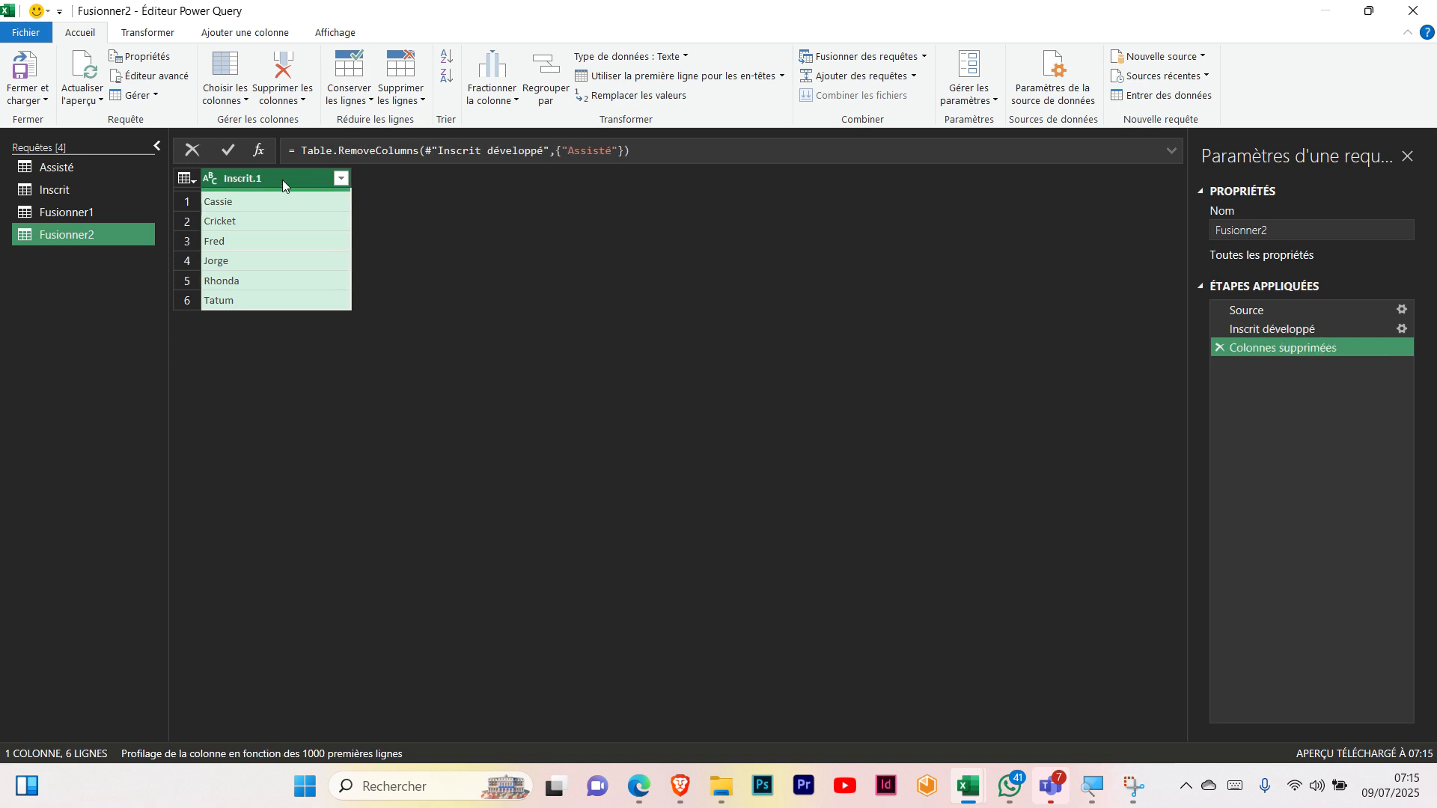
Rename the remaining column "Inscrit & Assité" and load the inner merge query into a worksheet
double_click(284, 181)
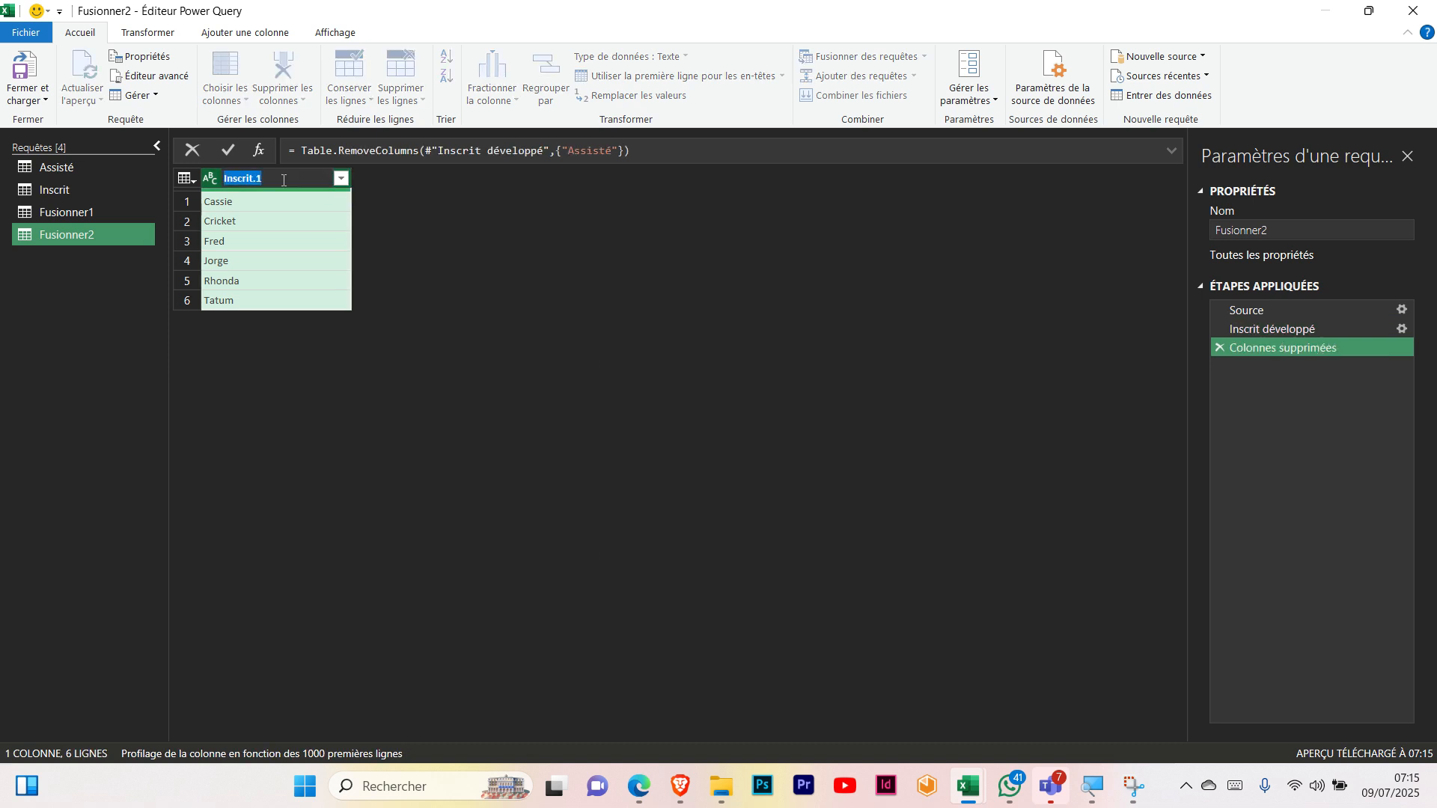
click(284, 181)
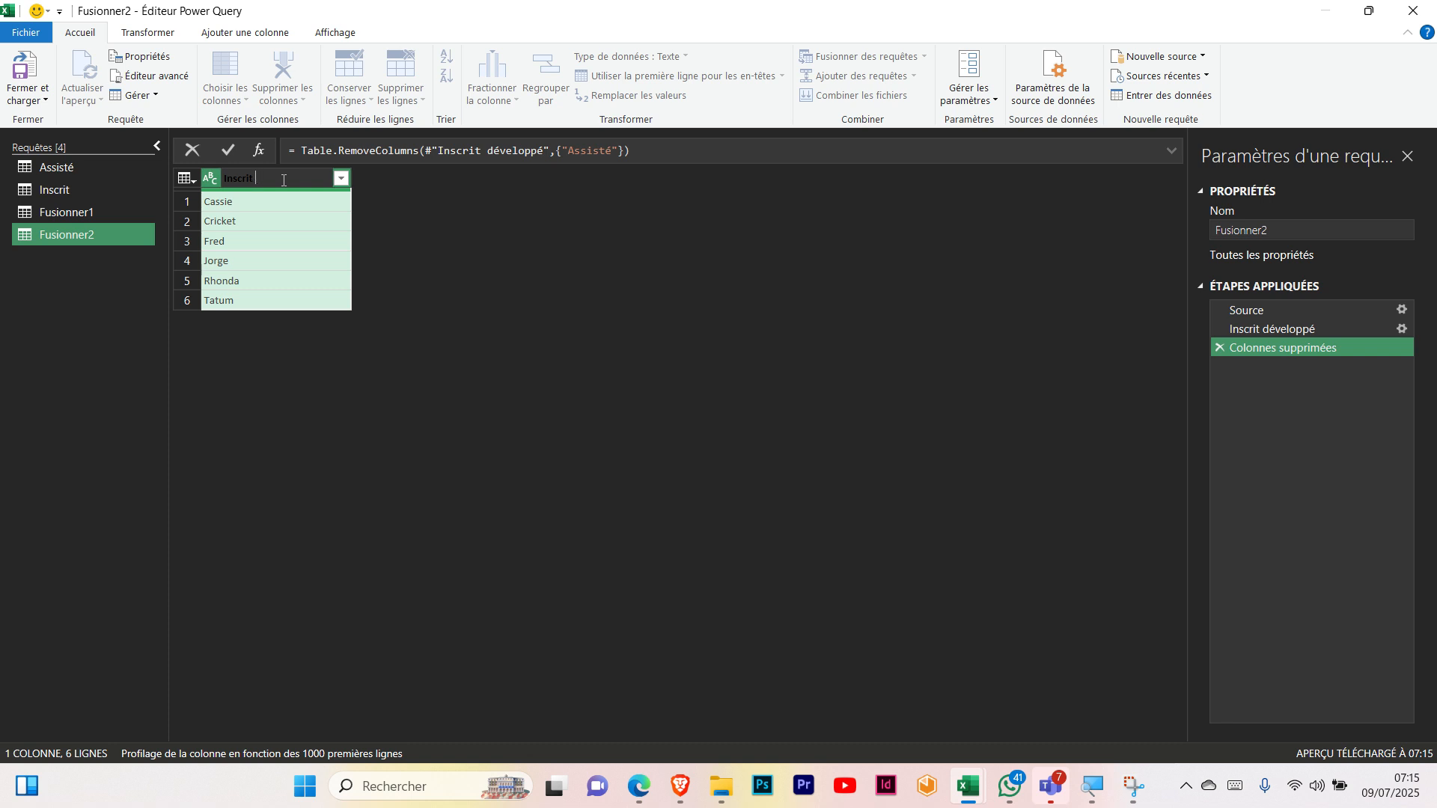
text(& Assité)
click(43, 103)
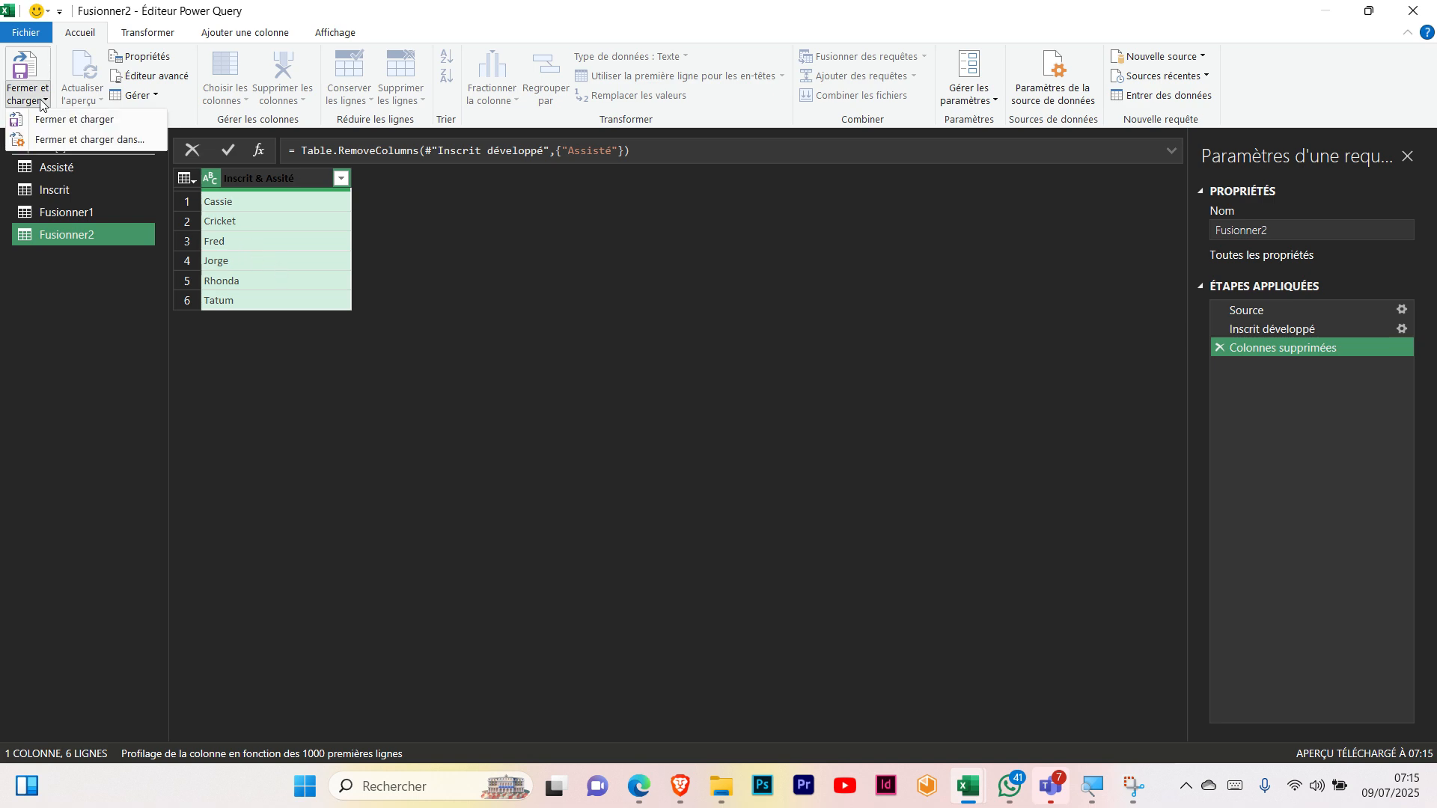
click(79, 121)
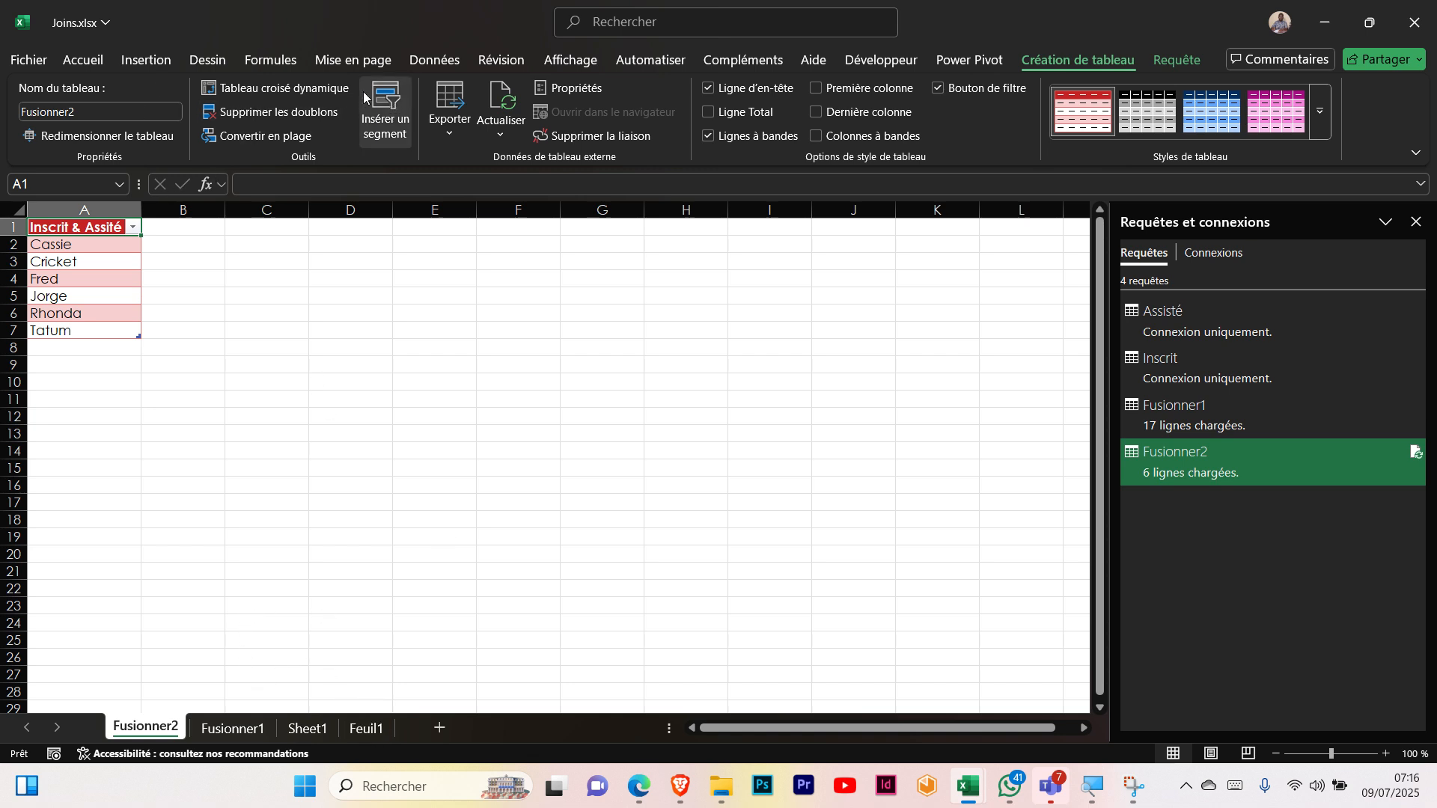
Start a new query merge with Assisté as the first table and Inscrit as the second
click(433, 60)
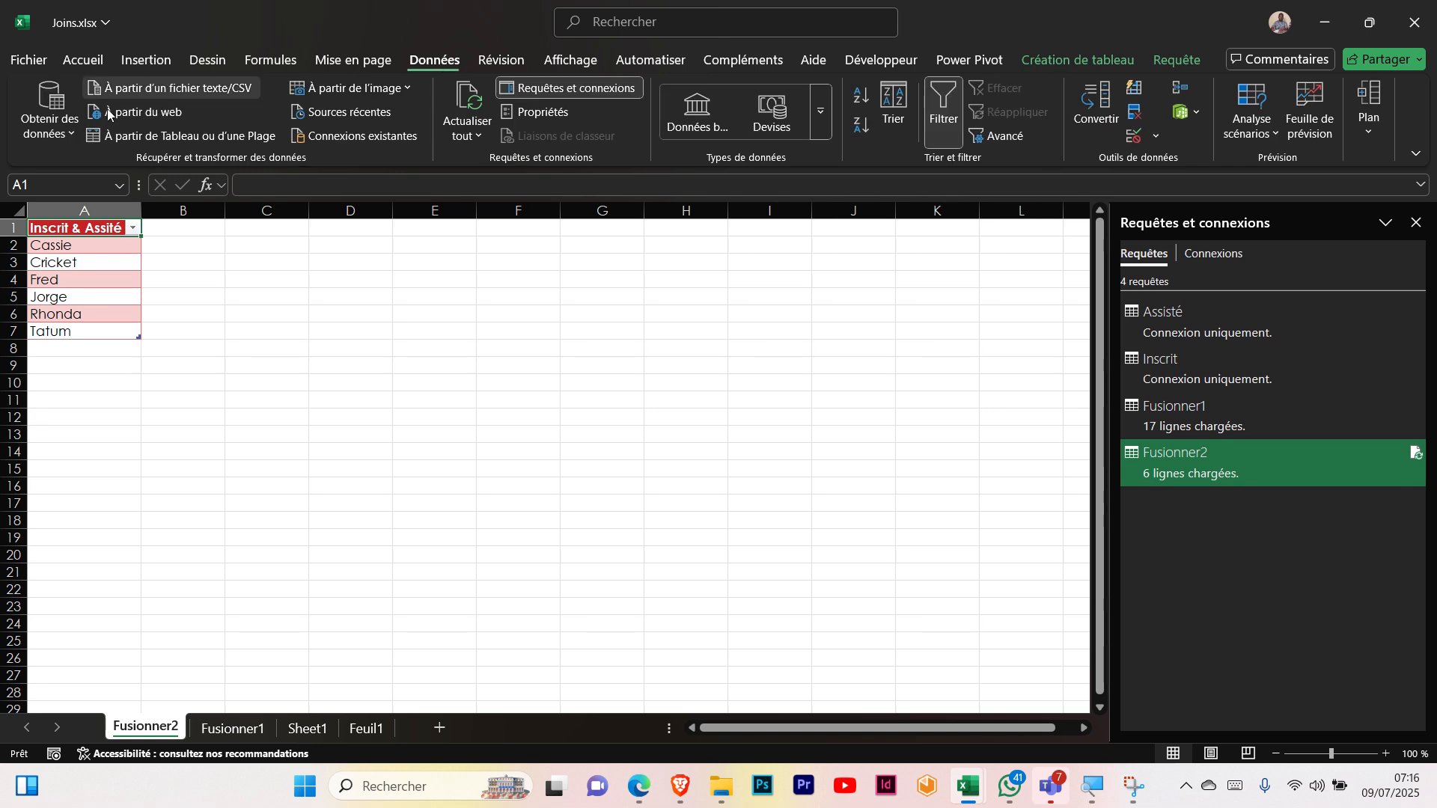
click(59, 126)
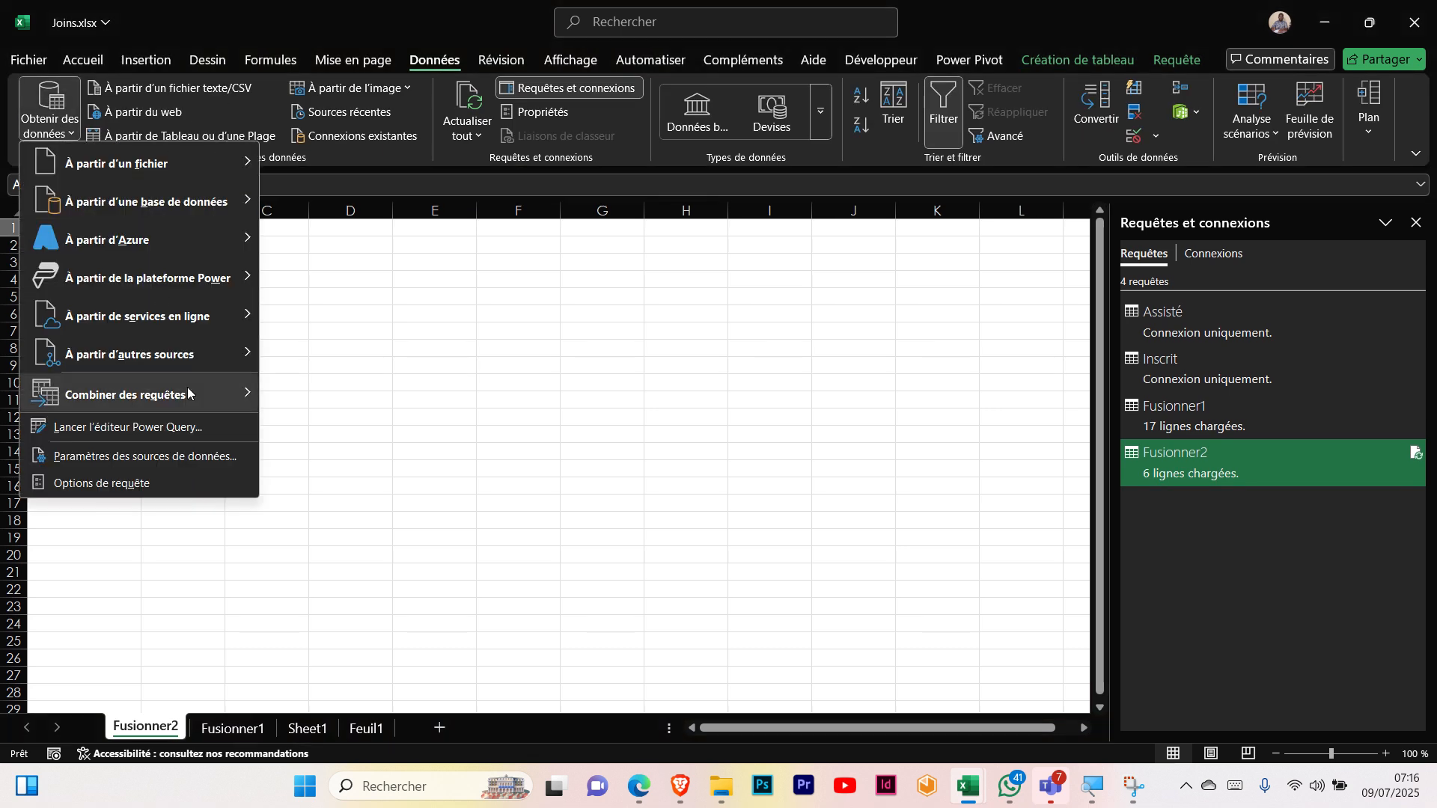
mouse_move(222, 390)
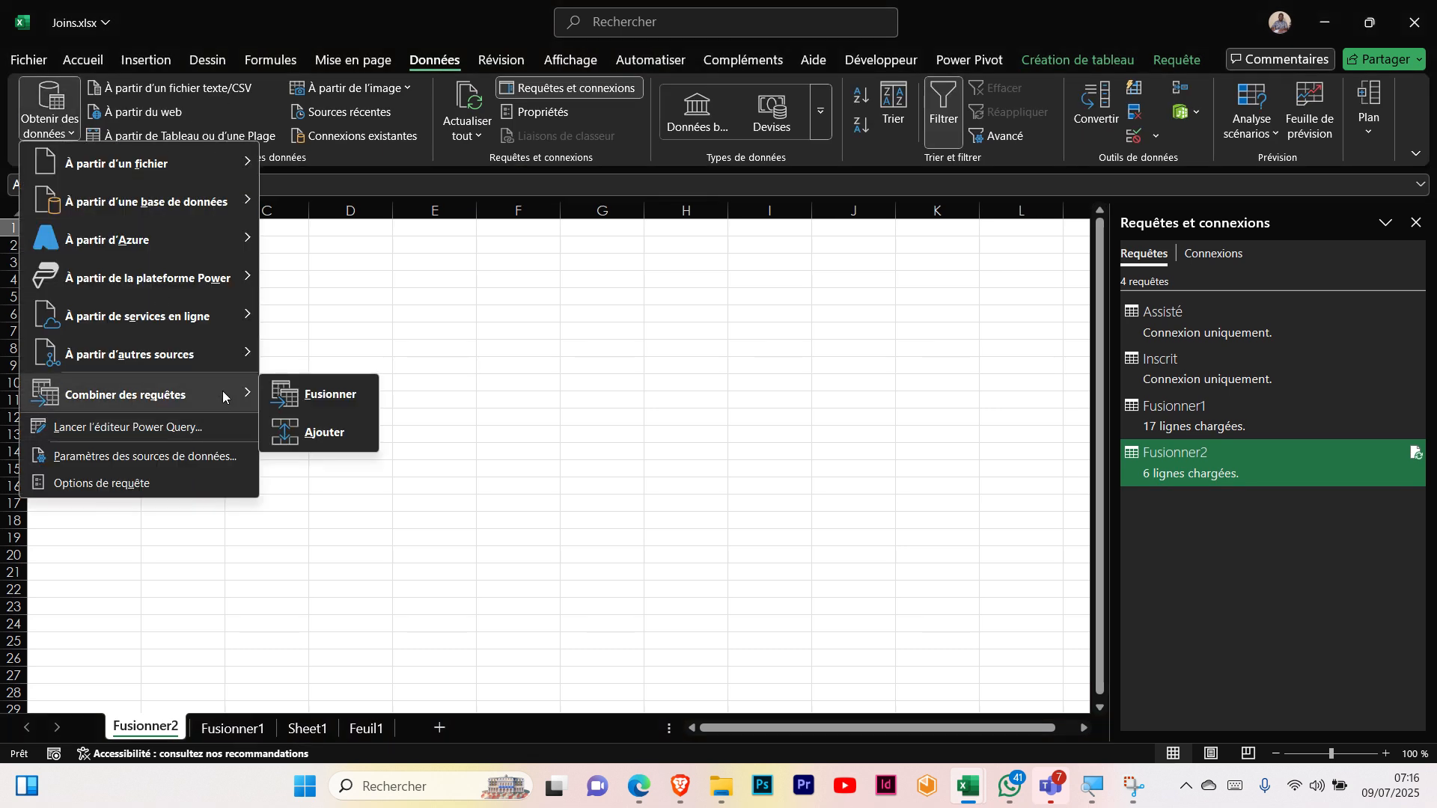
click(338, 399)
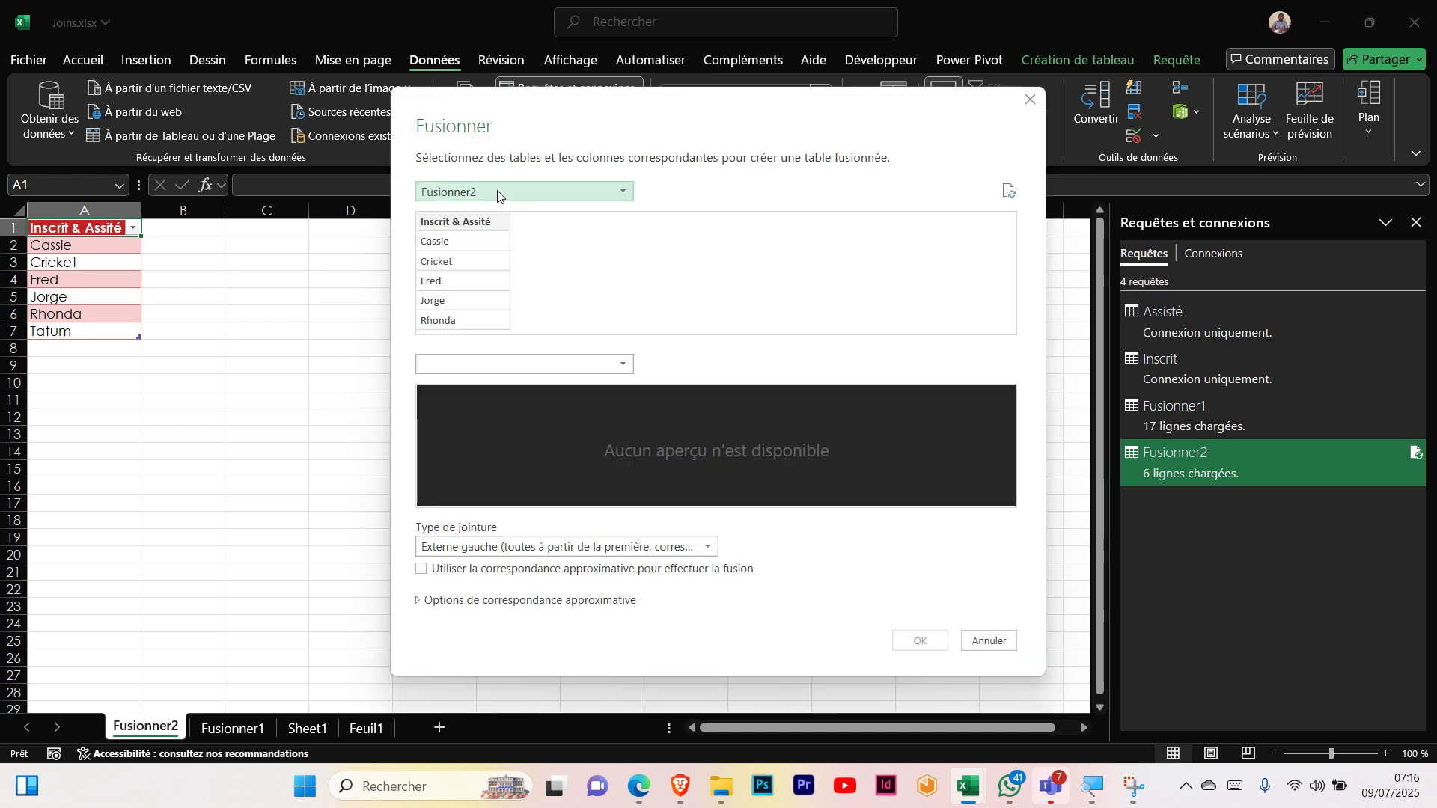
click(497, 193)
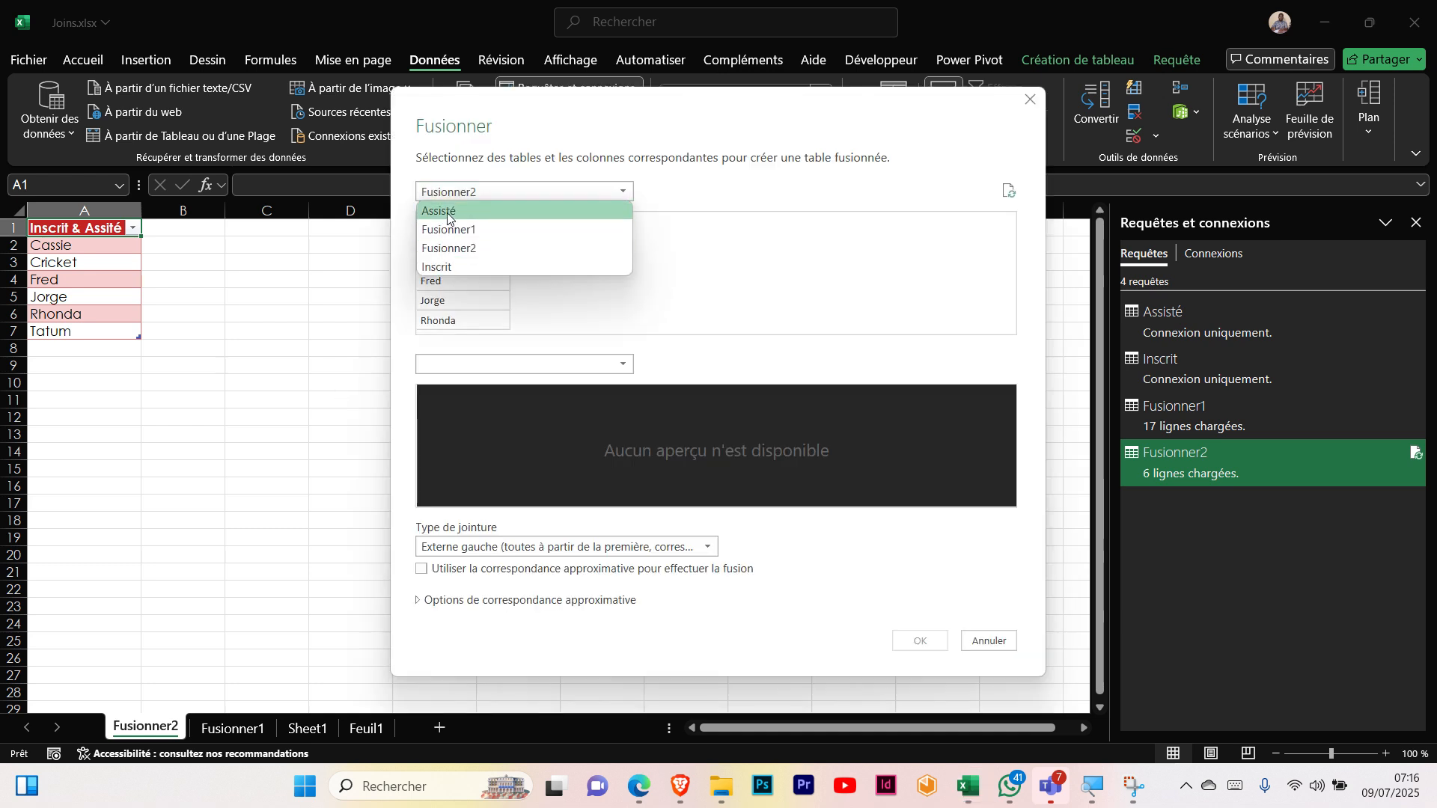
click(452, 208)
click(616, 365)
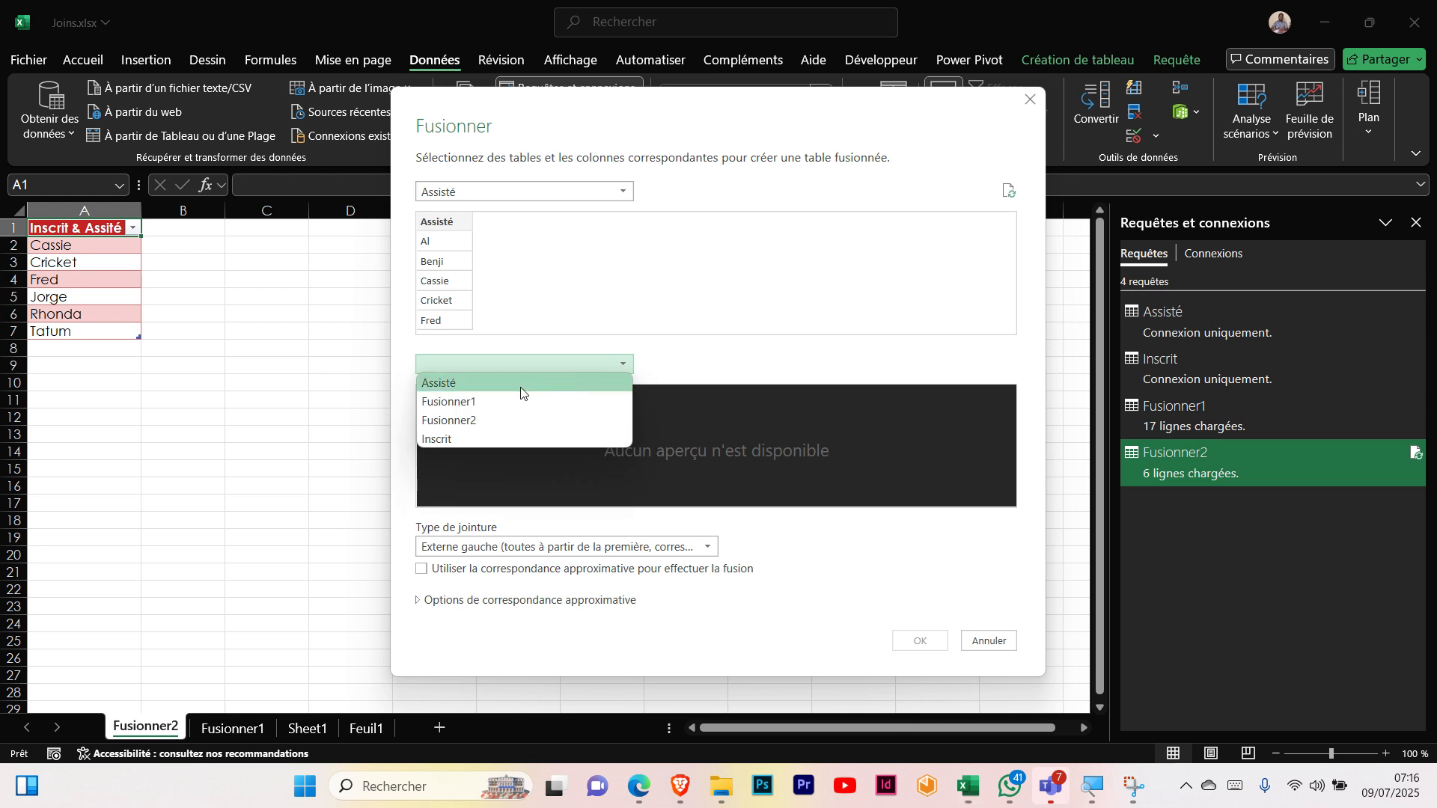
click(450, 442)
Match the Assisté column to the Inscrit column, choose the Droite opposée join type, and create the merge
click(459, 262)
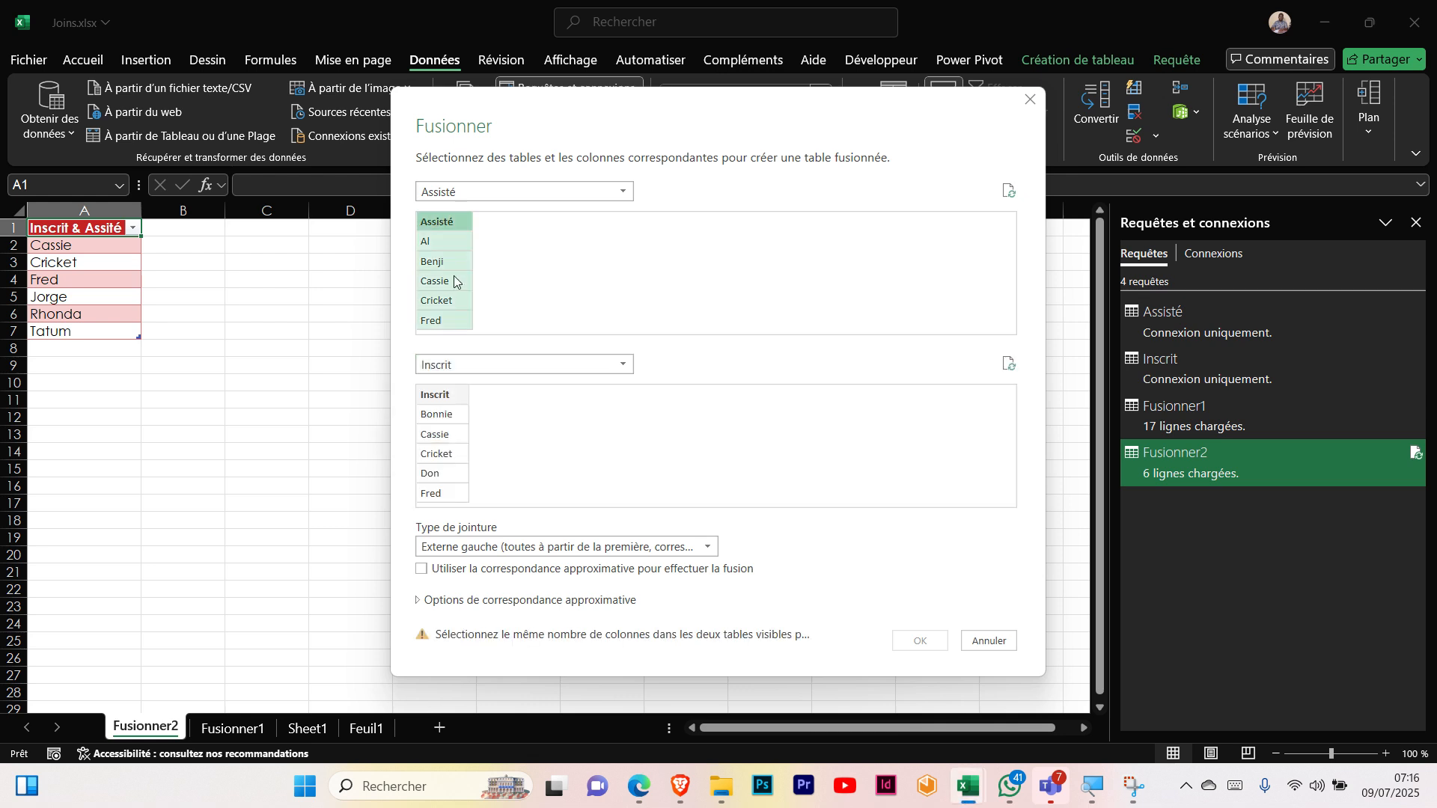
click(447, 448)
click(704, 547)
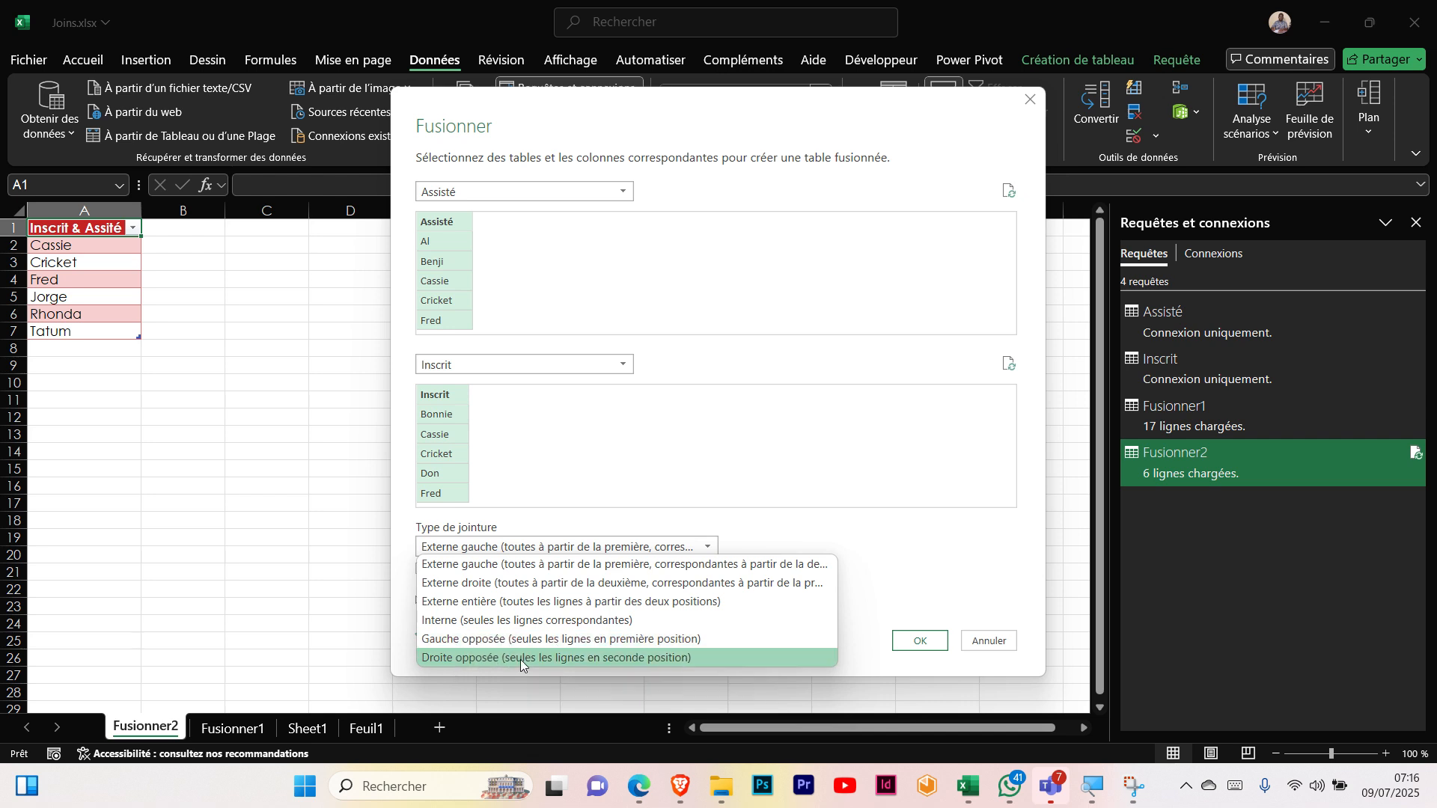
click(608, 658)
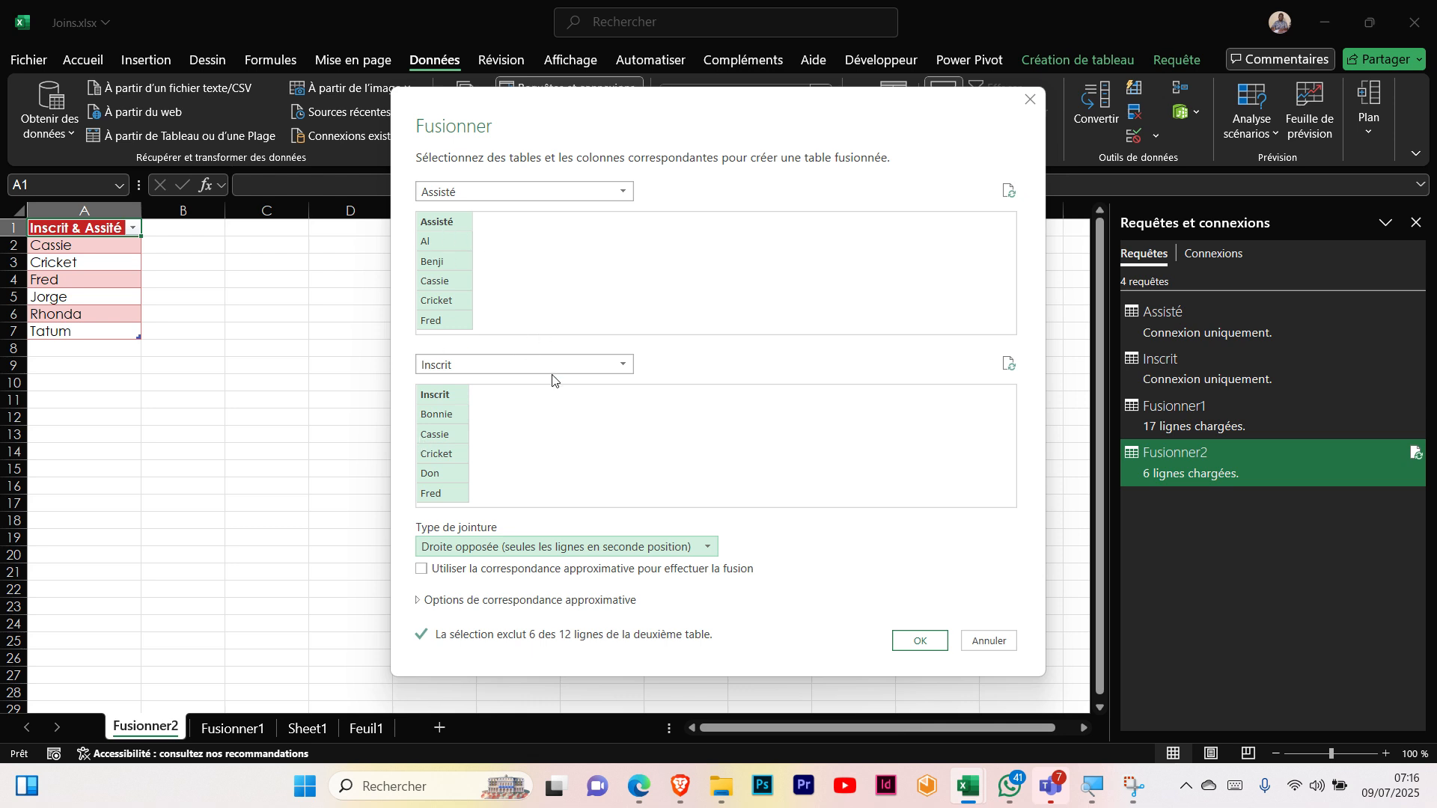
click(916, 641)
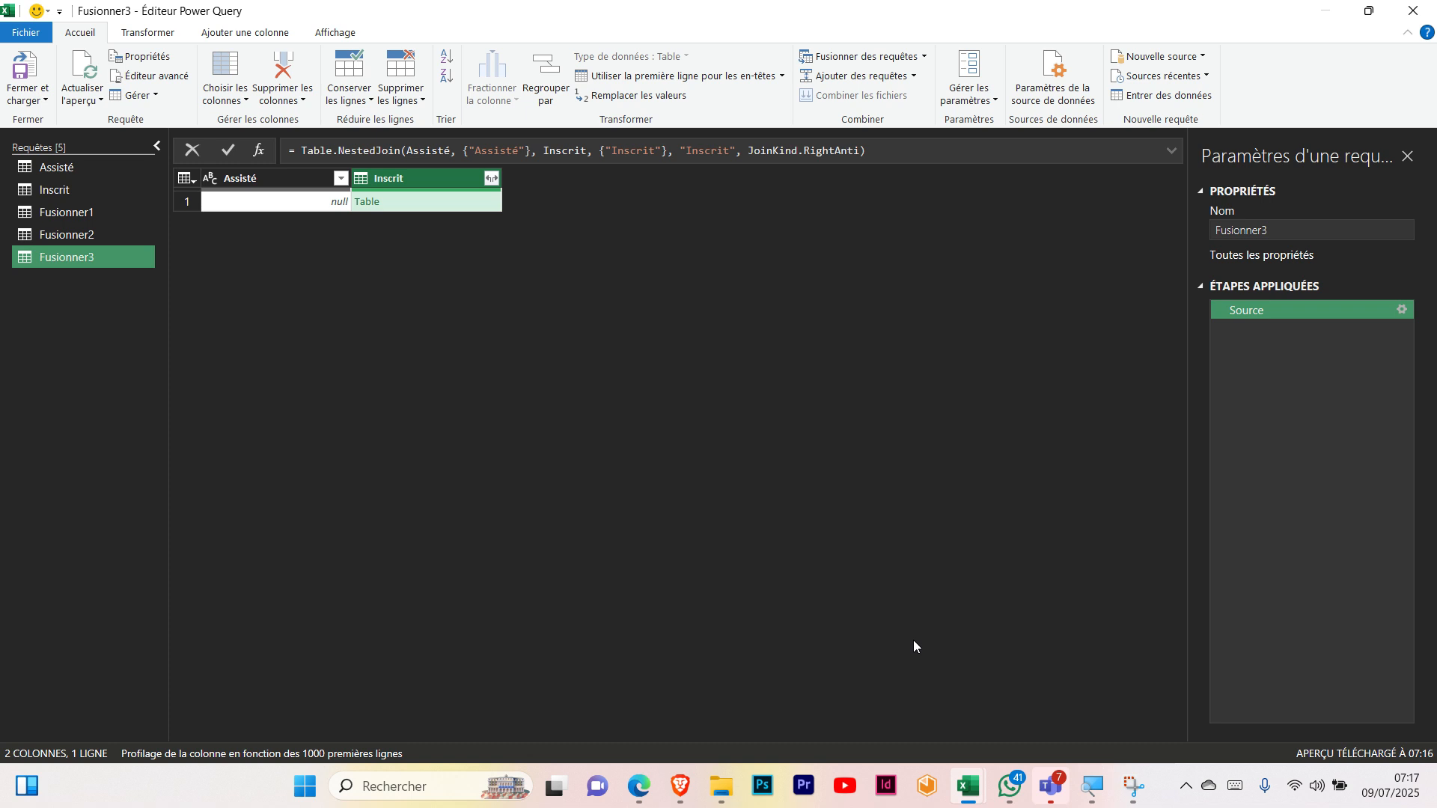
Expand the Inscrit column of the right anti merge without using the original column name as prefix
click(491, 180)
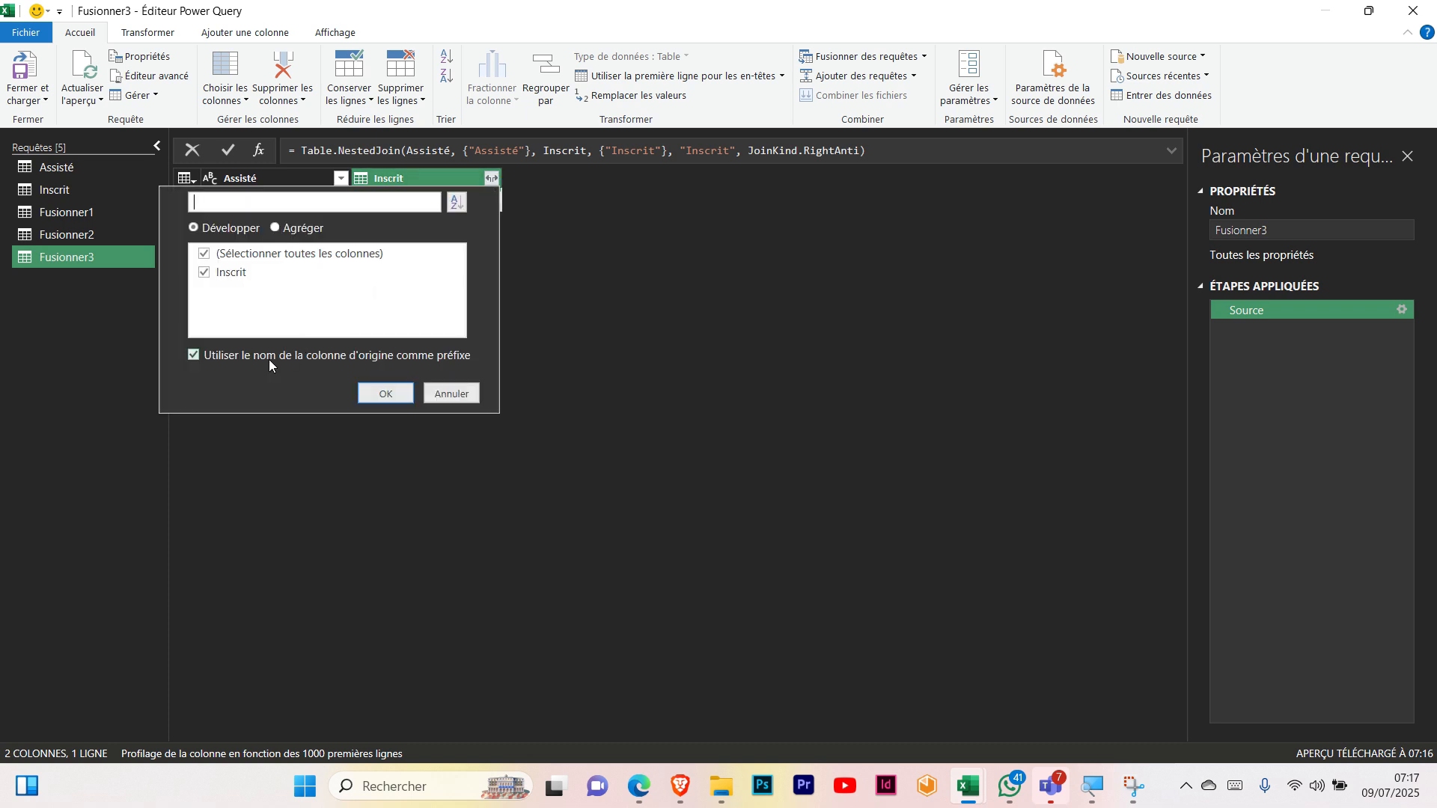
click(196, 358)
click(385, 396)
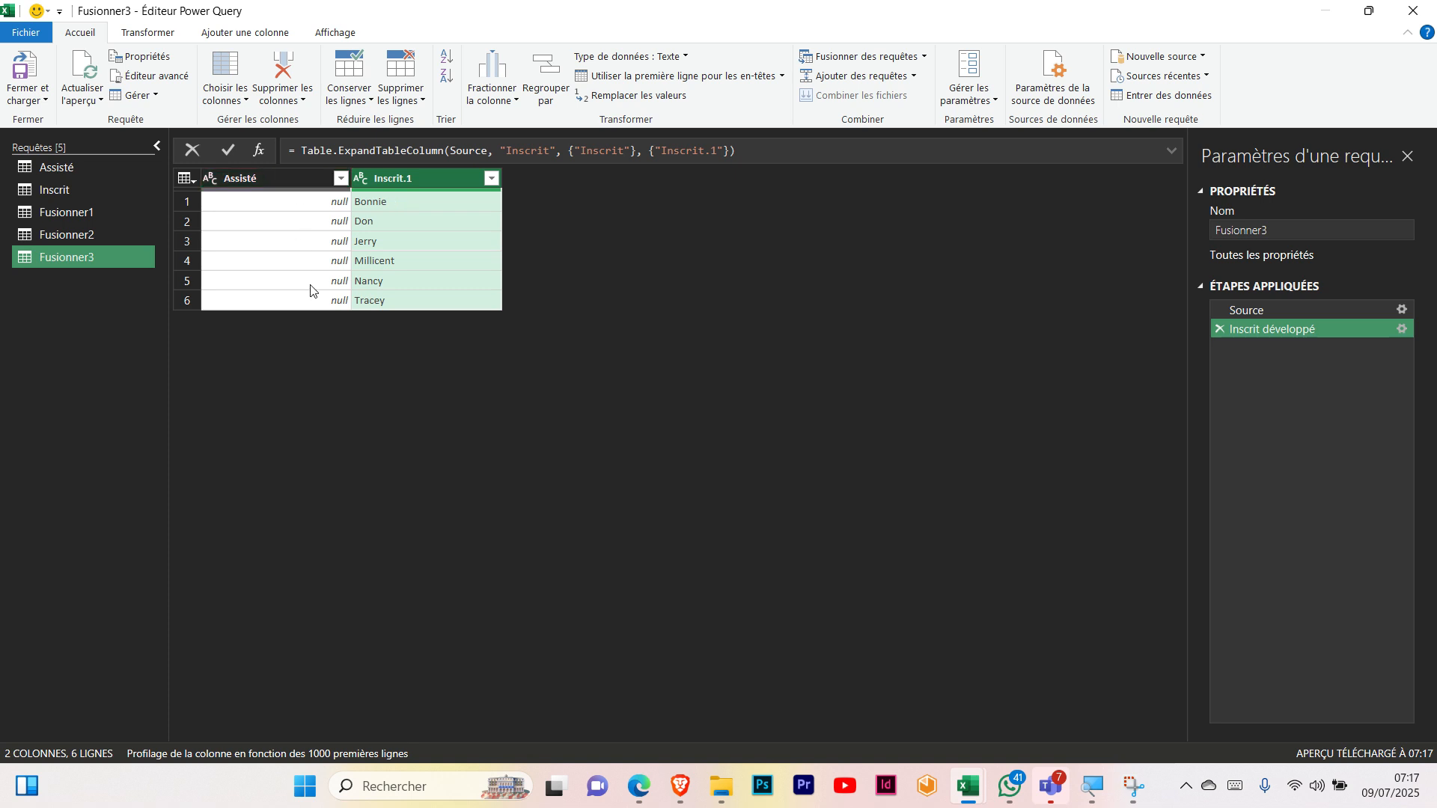
click(282, 181)
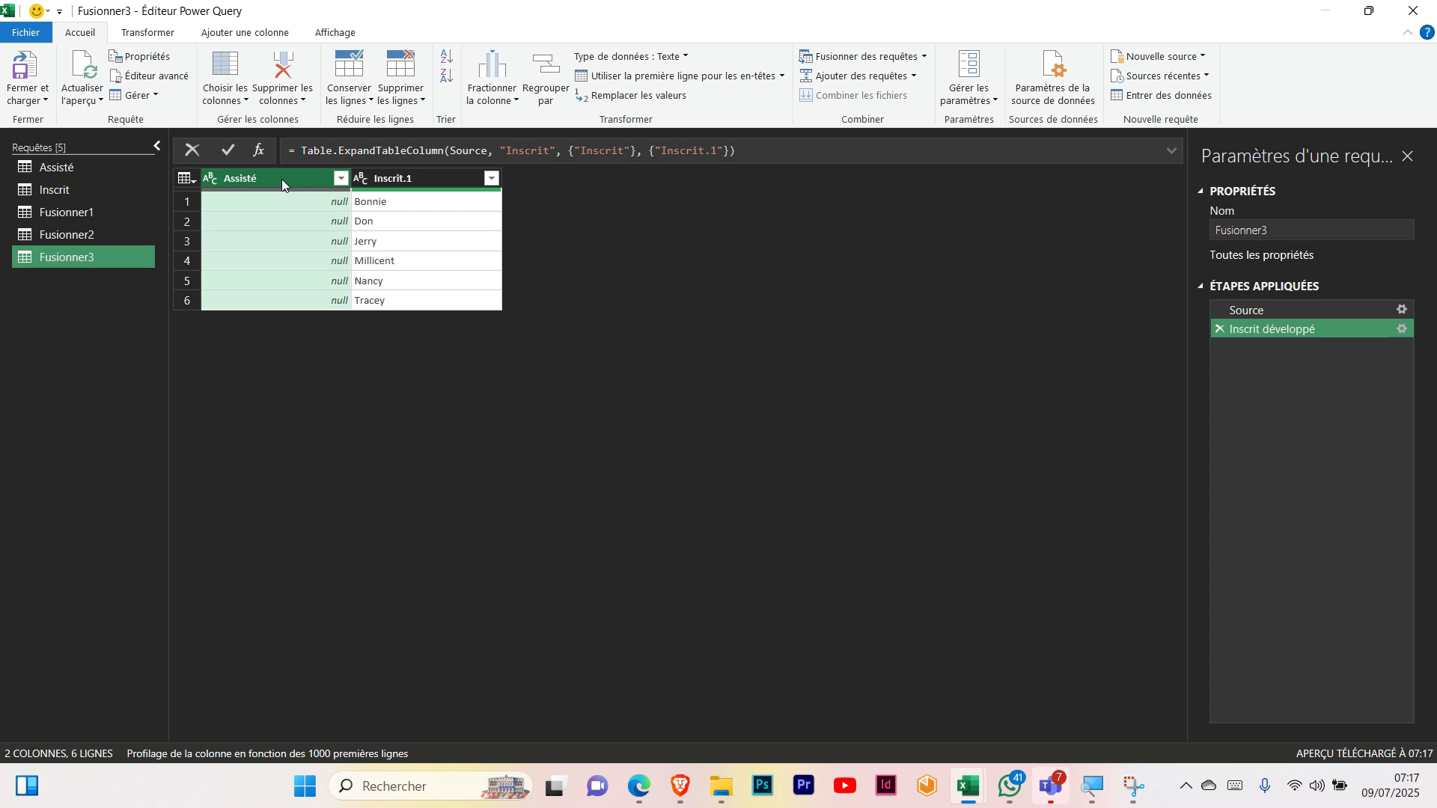
right_click(282, 181)
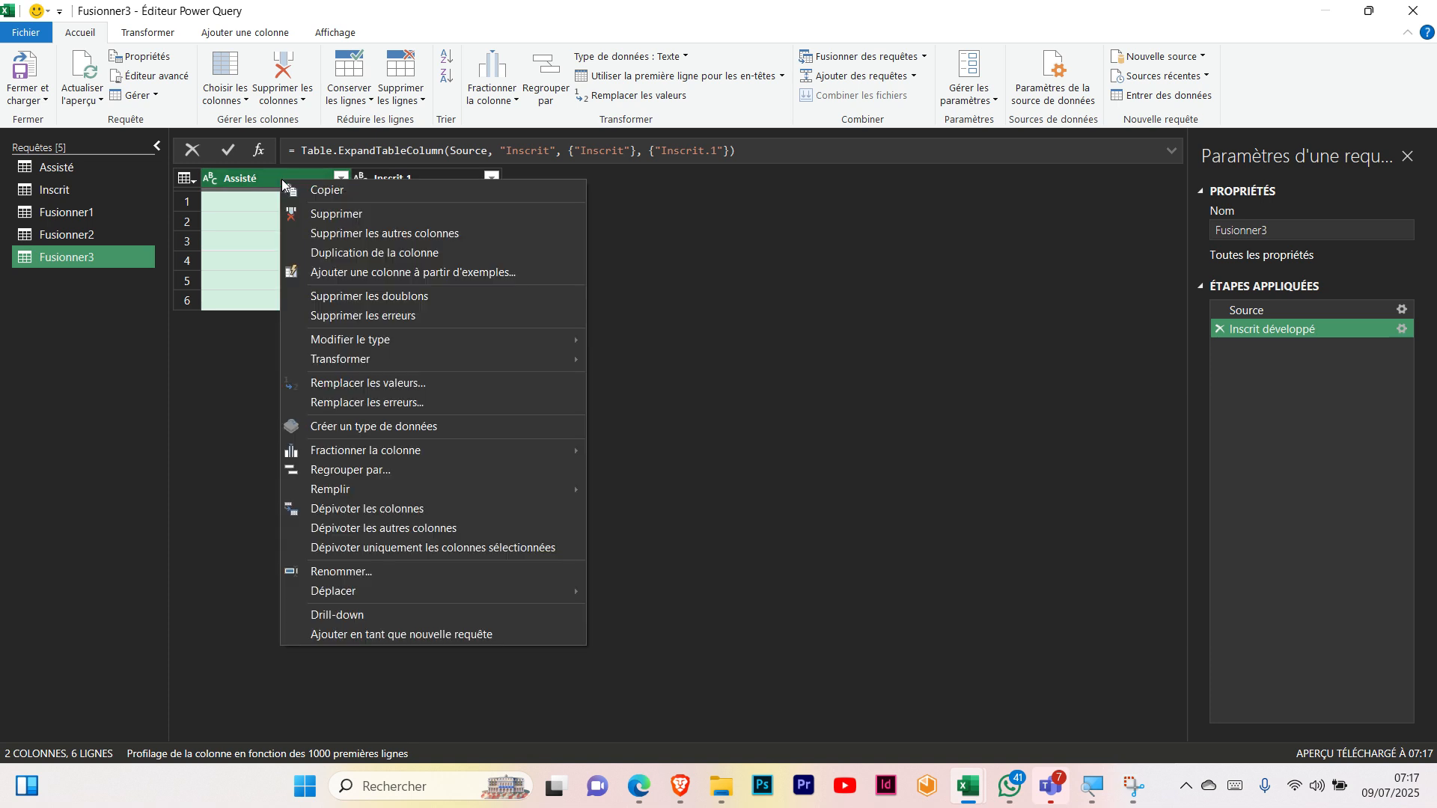
click(220, 202)
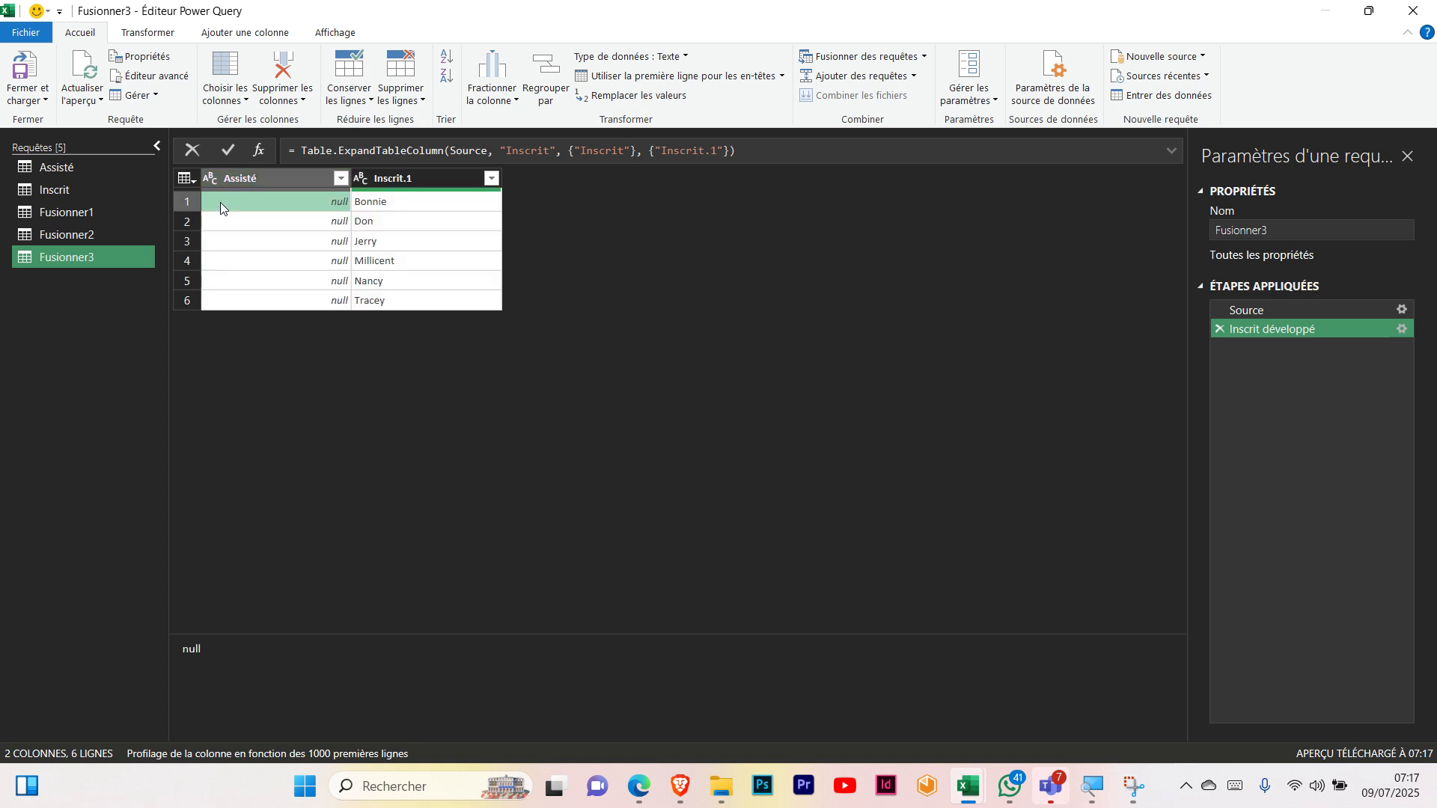
Close the query editor and load the right anti merge query into a worksheet
click(36, 97)
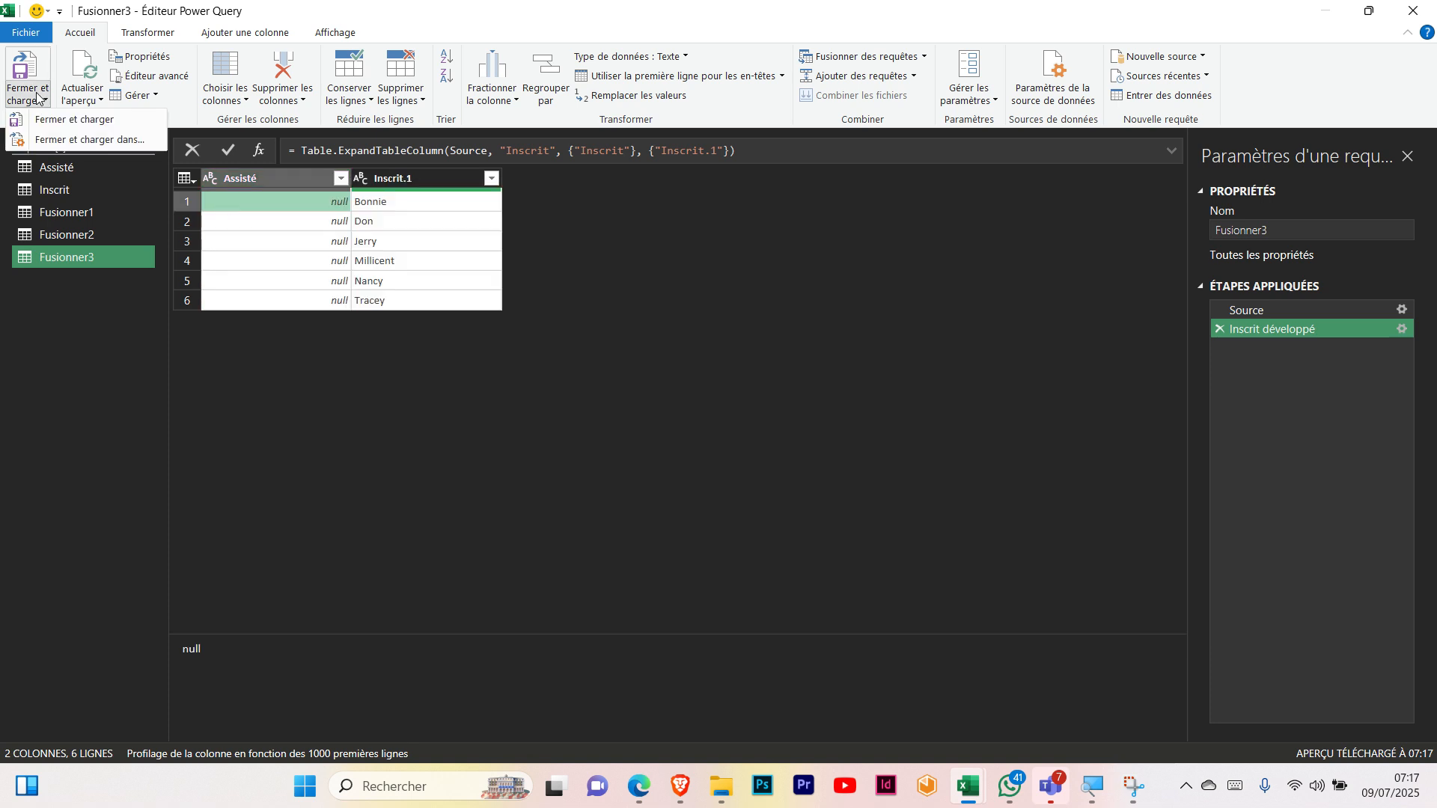
click(71, 120)
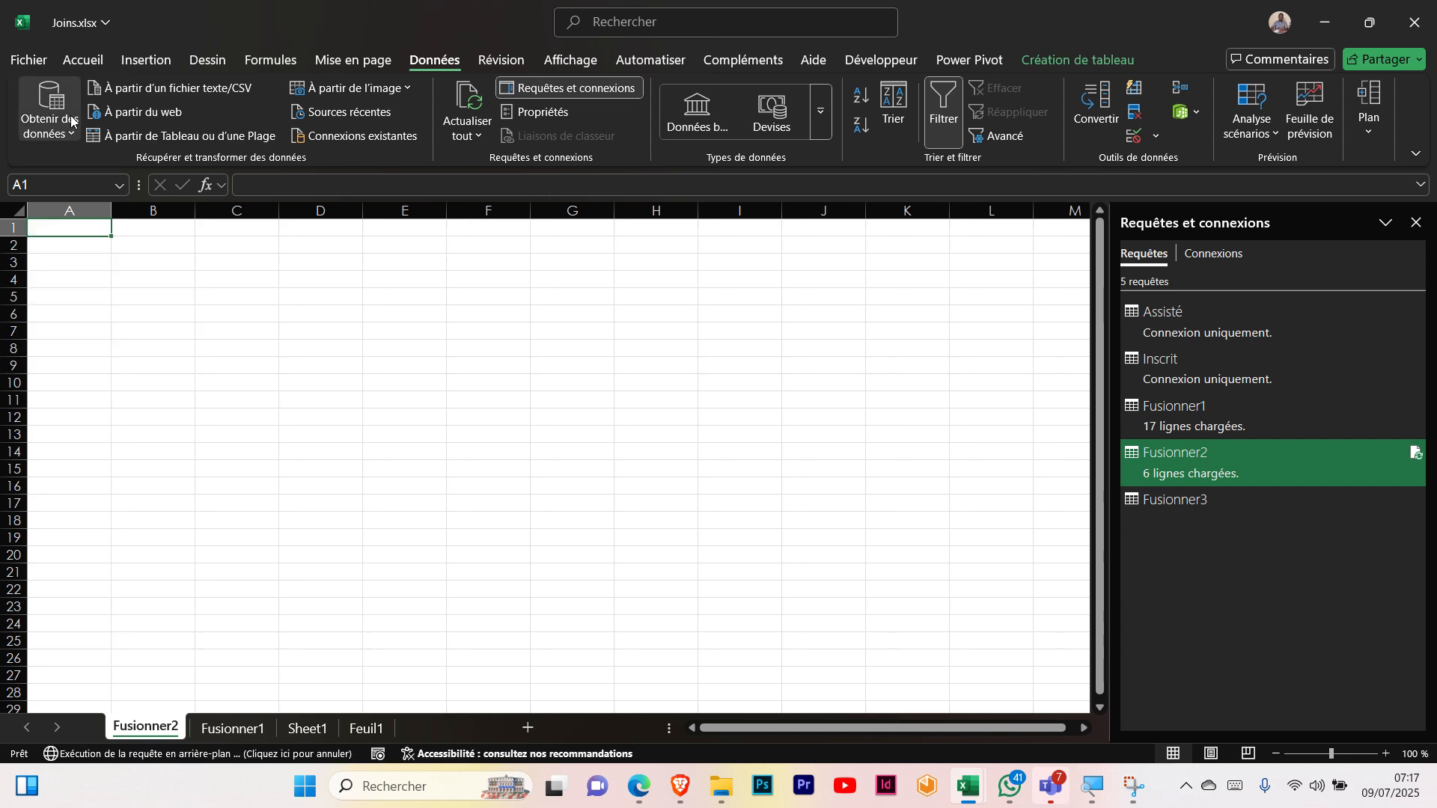
click(227, 446)
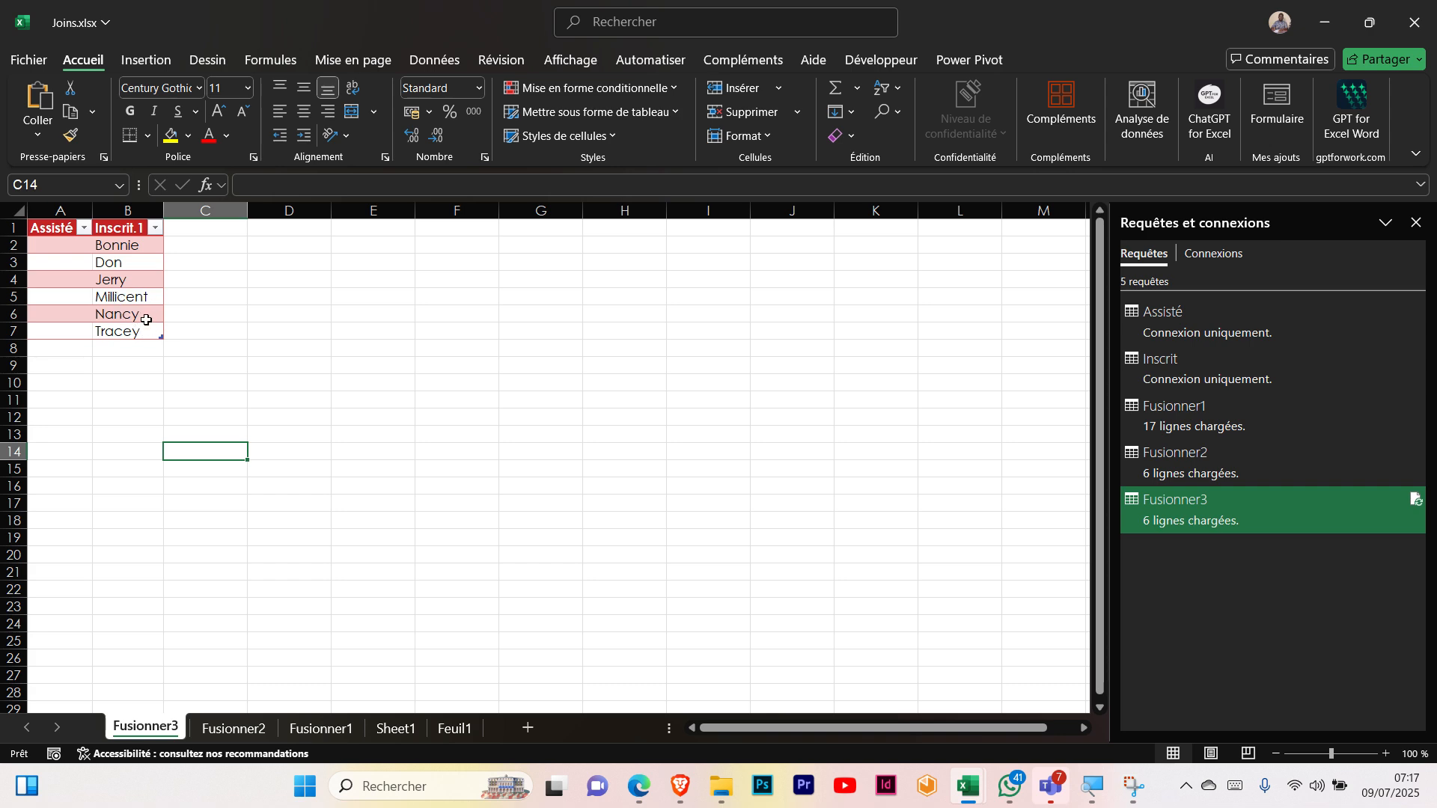
Open Sheet1 and move the name comparison picture slightly closer to the Inscrit table
click(452, 728)
click(392, 728)
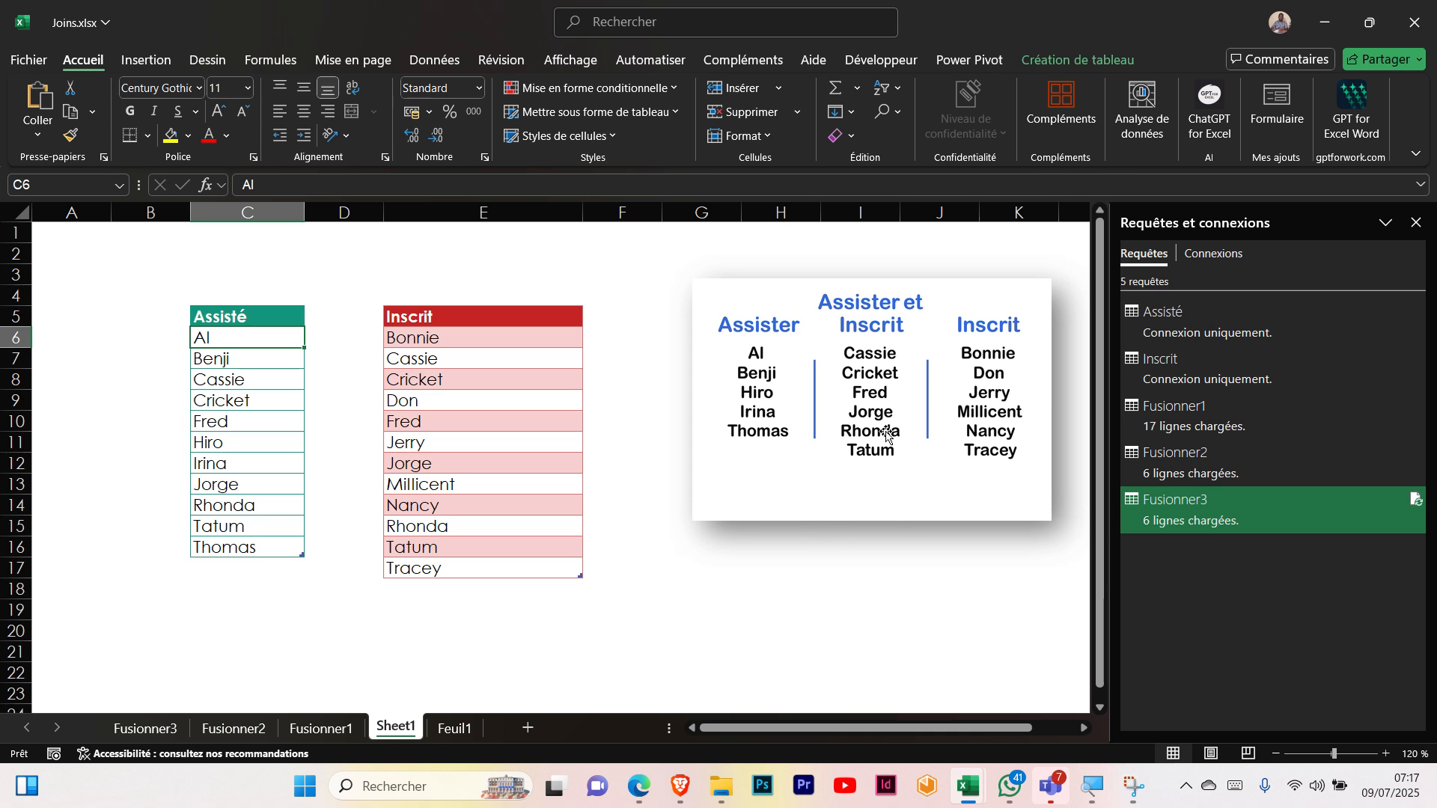
drag(832, 363, 784, 347)
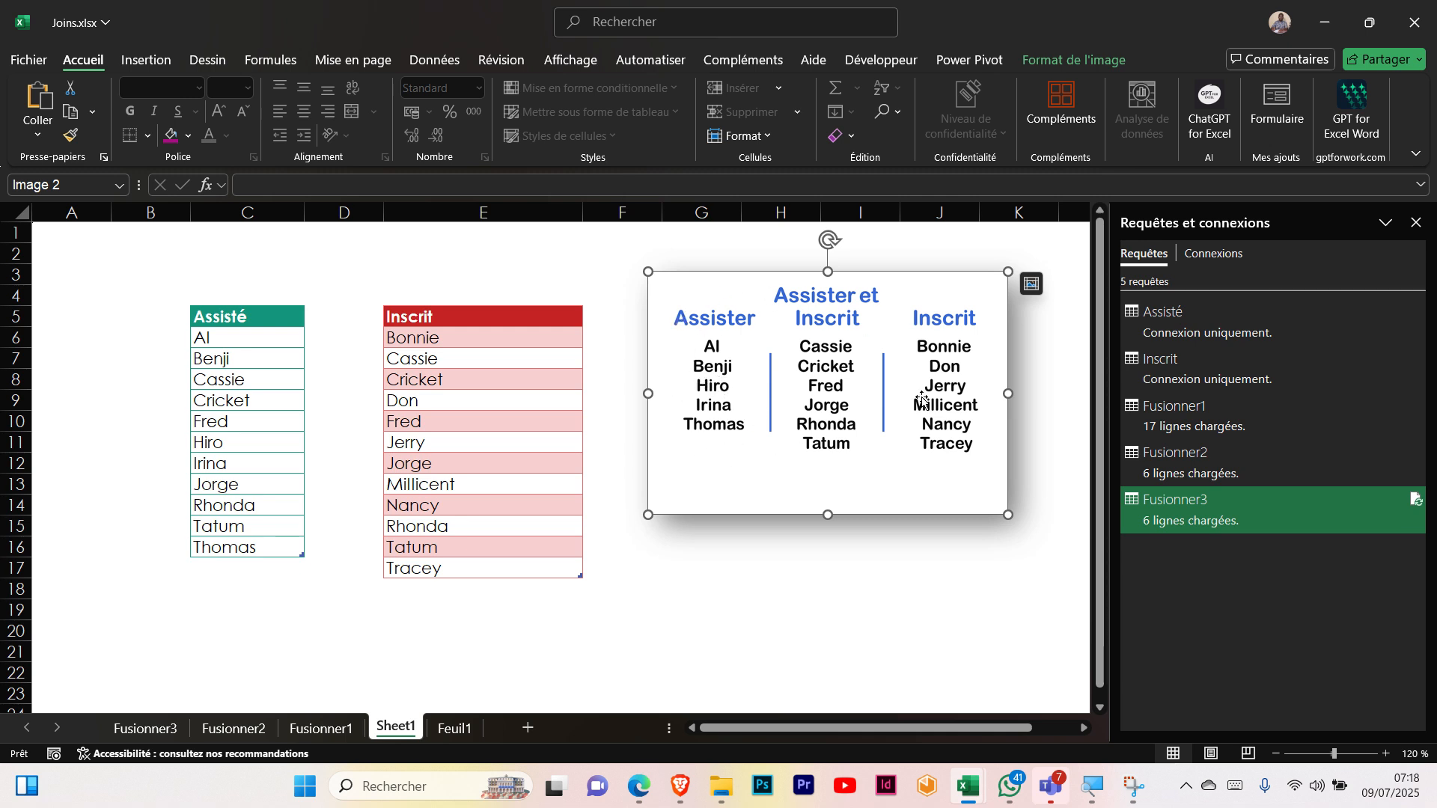
click(348, 404)
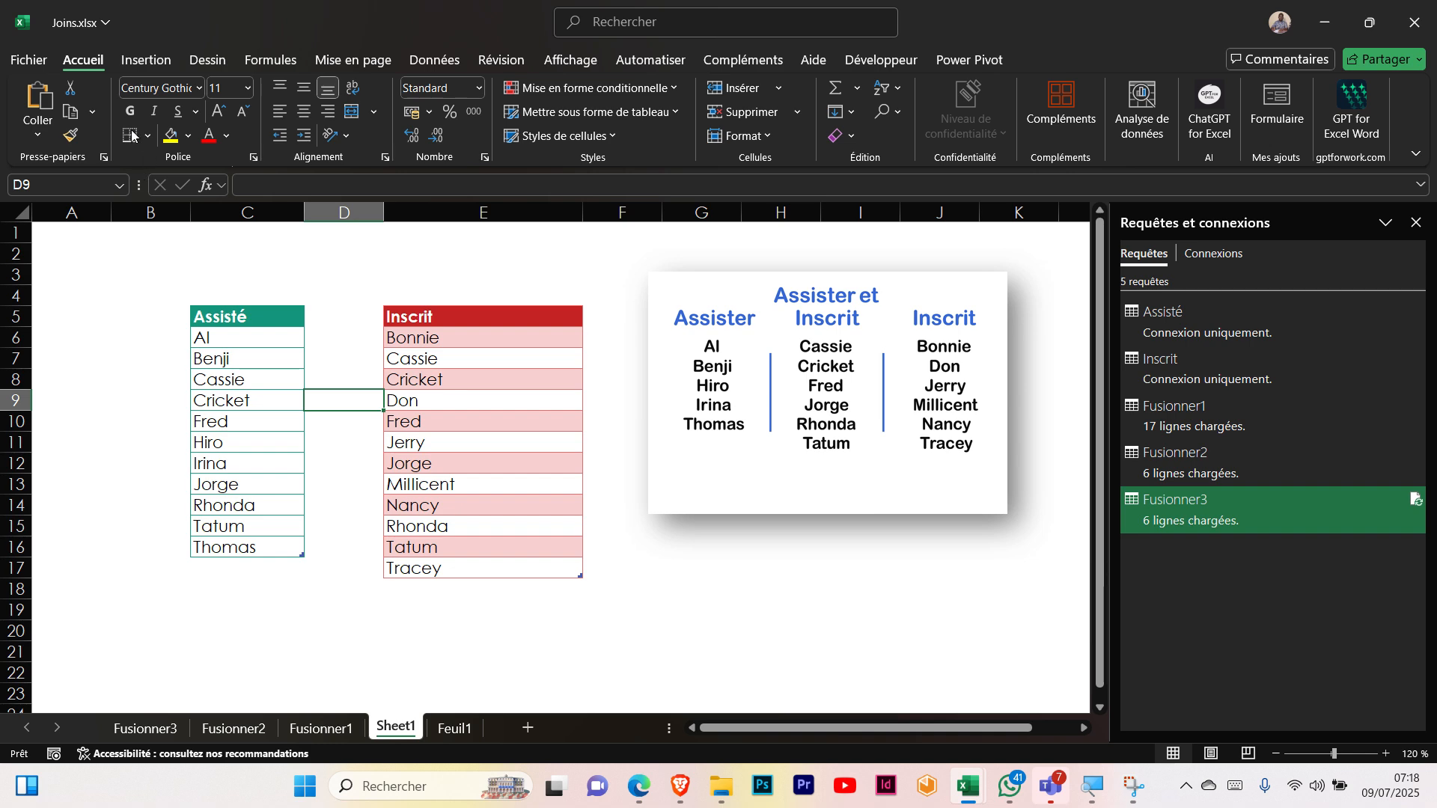
Start another query merge with Assisté as the first table, its column selected, and Inscrit as the second table
click(430, 60)
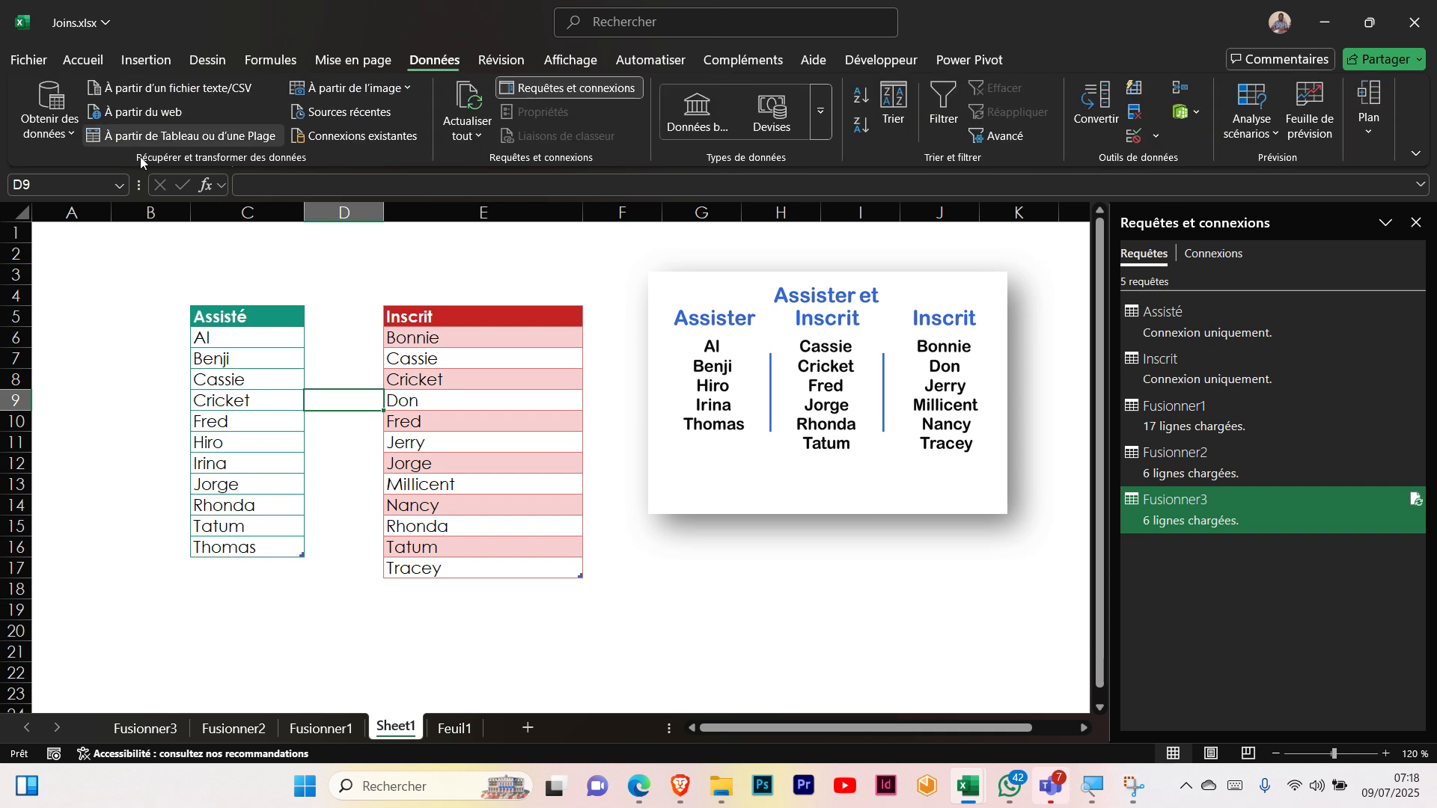
click(60, 142)
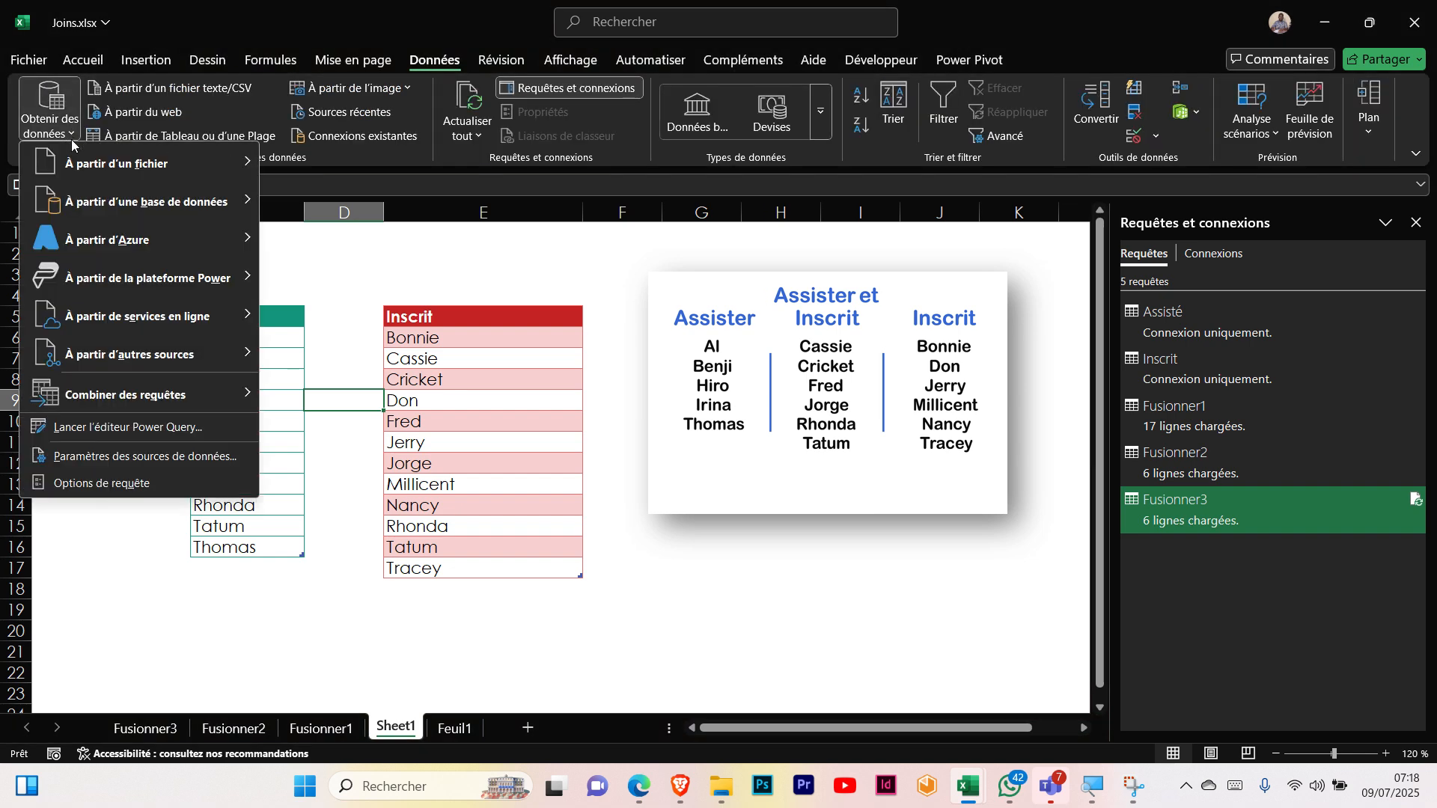
mouse_move(211, 404)
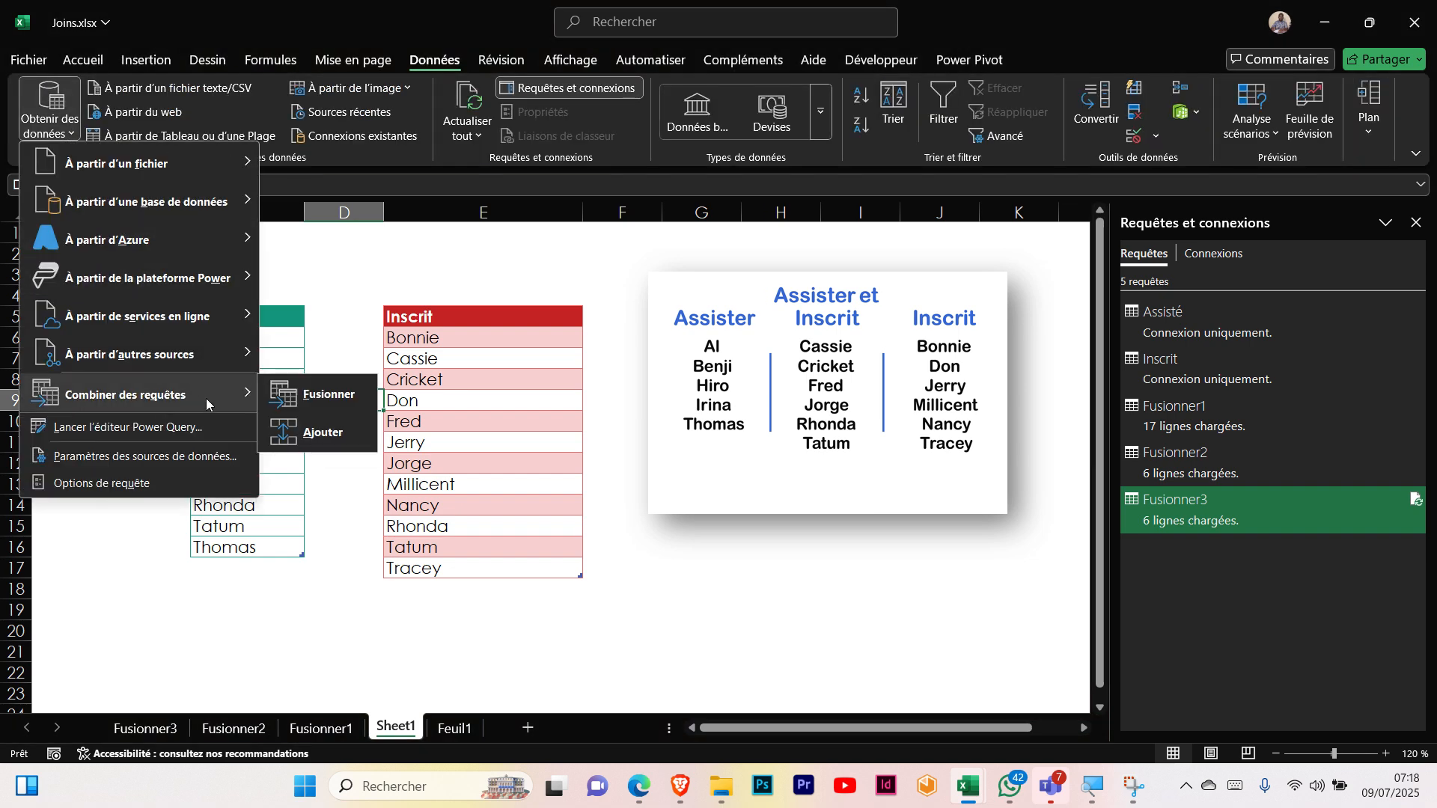
click(330, 398)
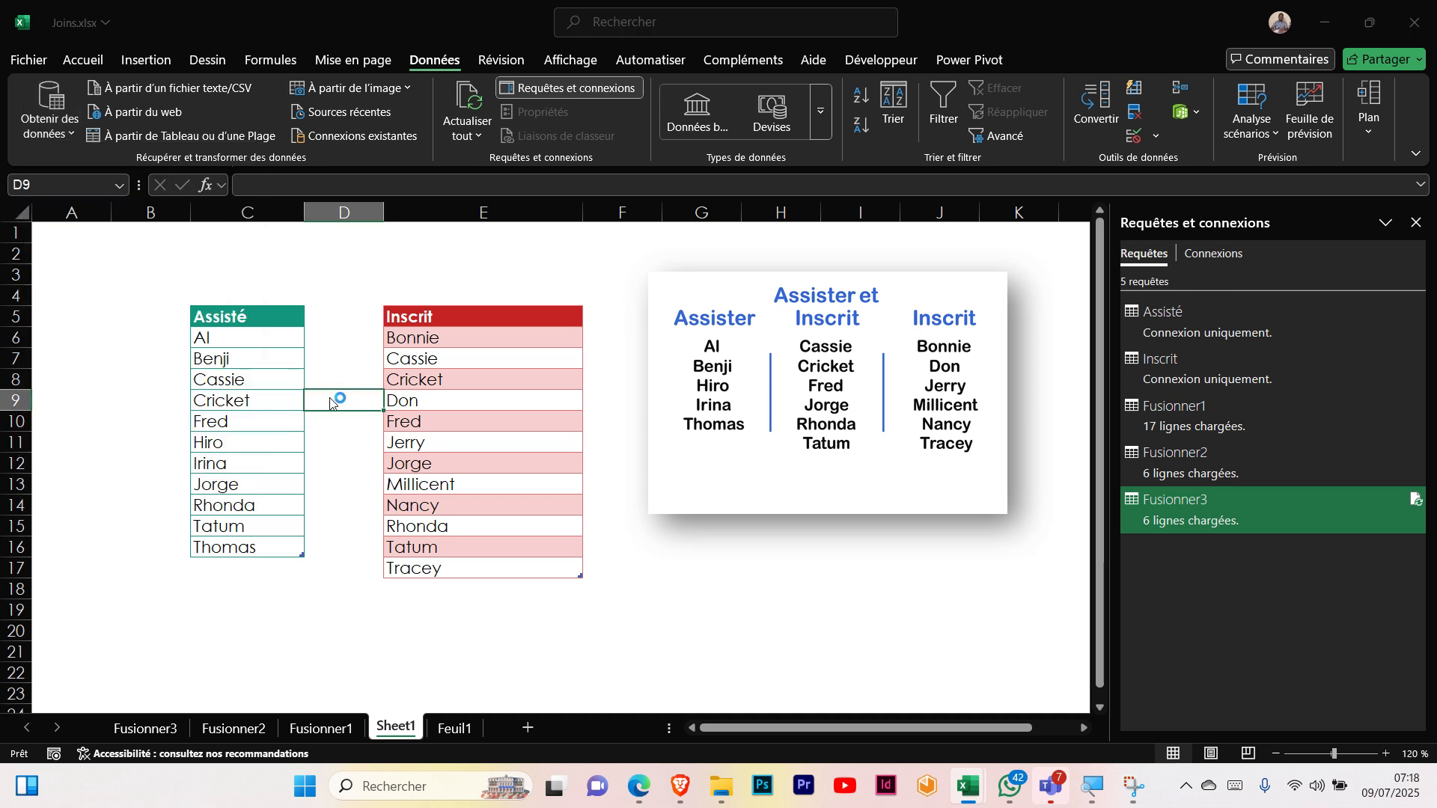
click(625, 193)
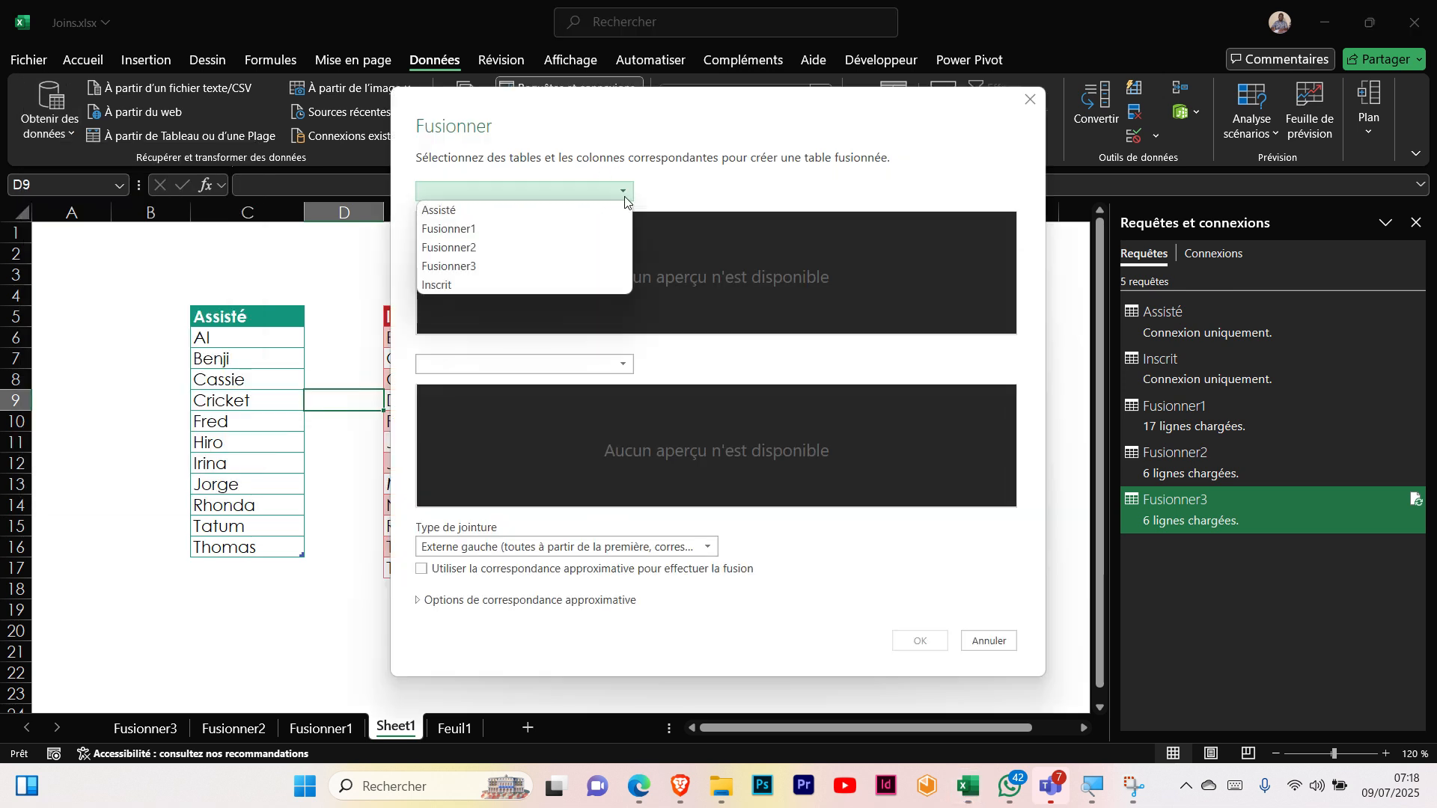
click(513, 207)
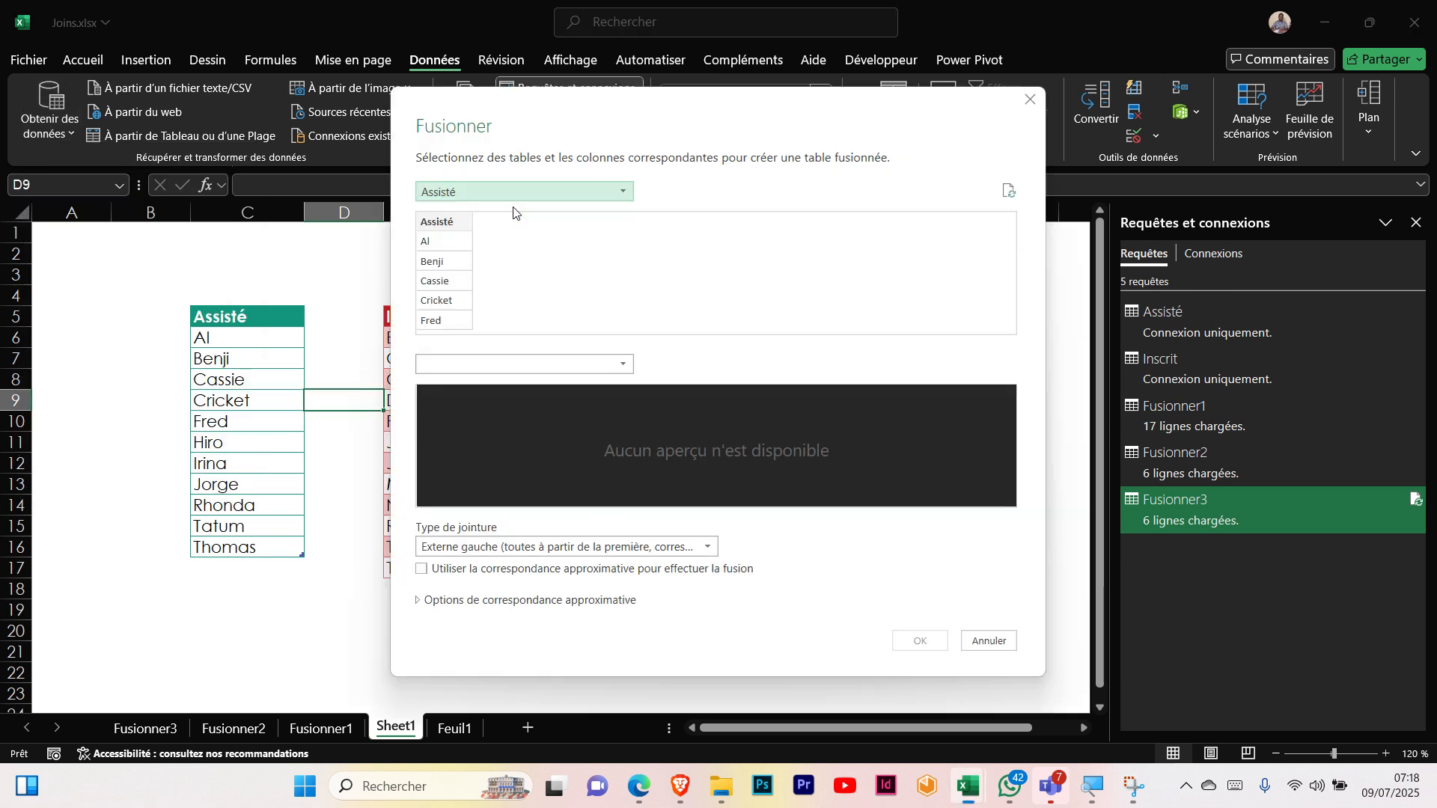
click(622, 365)
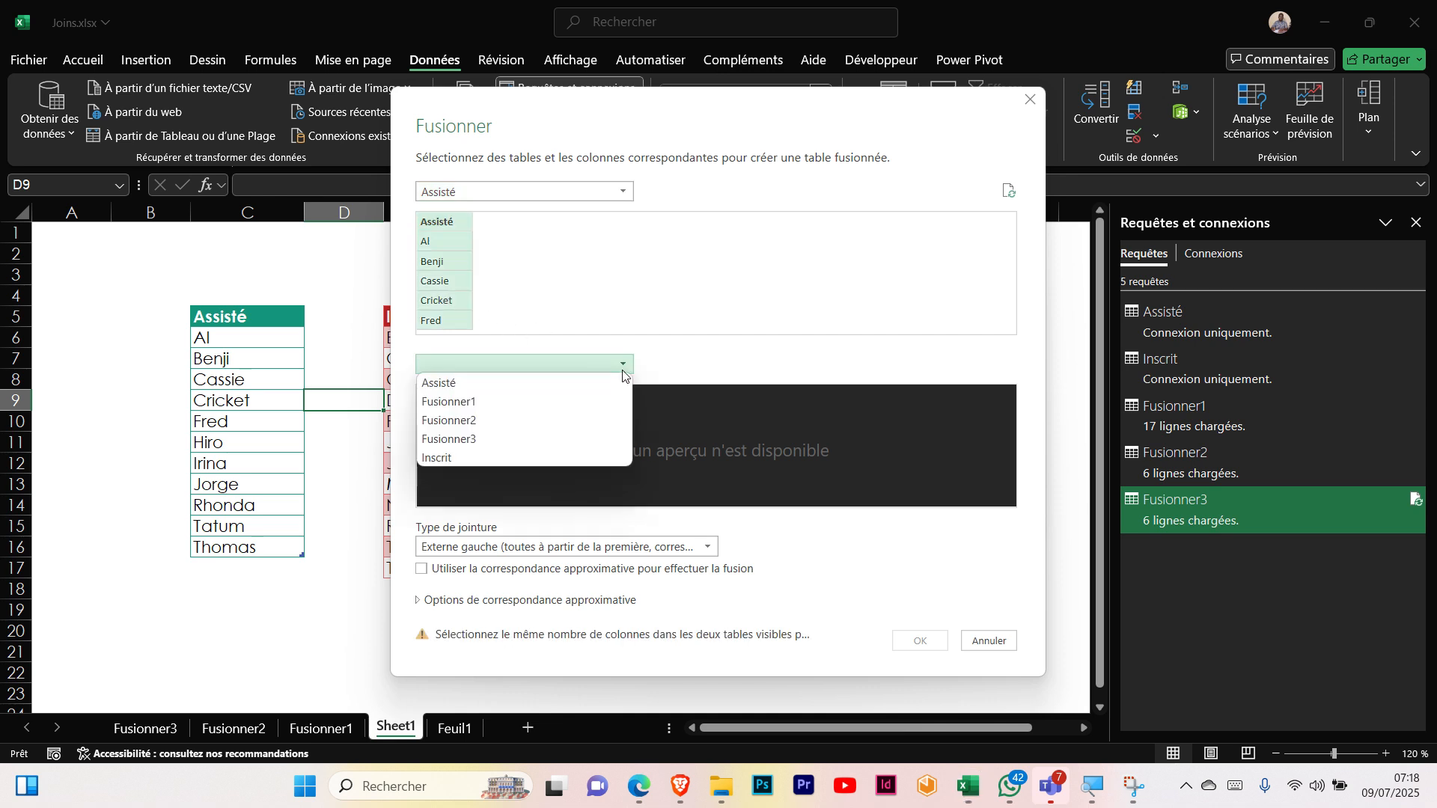
click(458, 458)
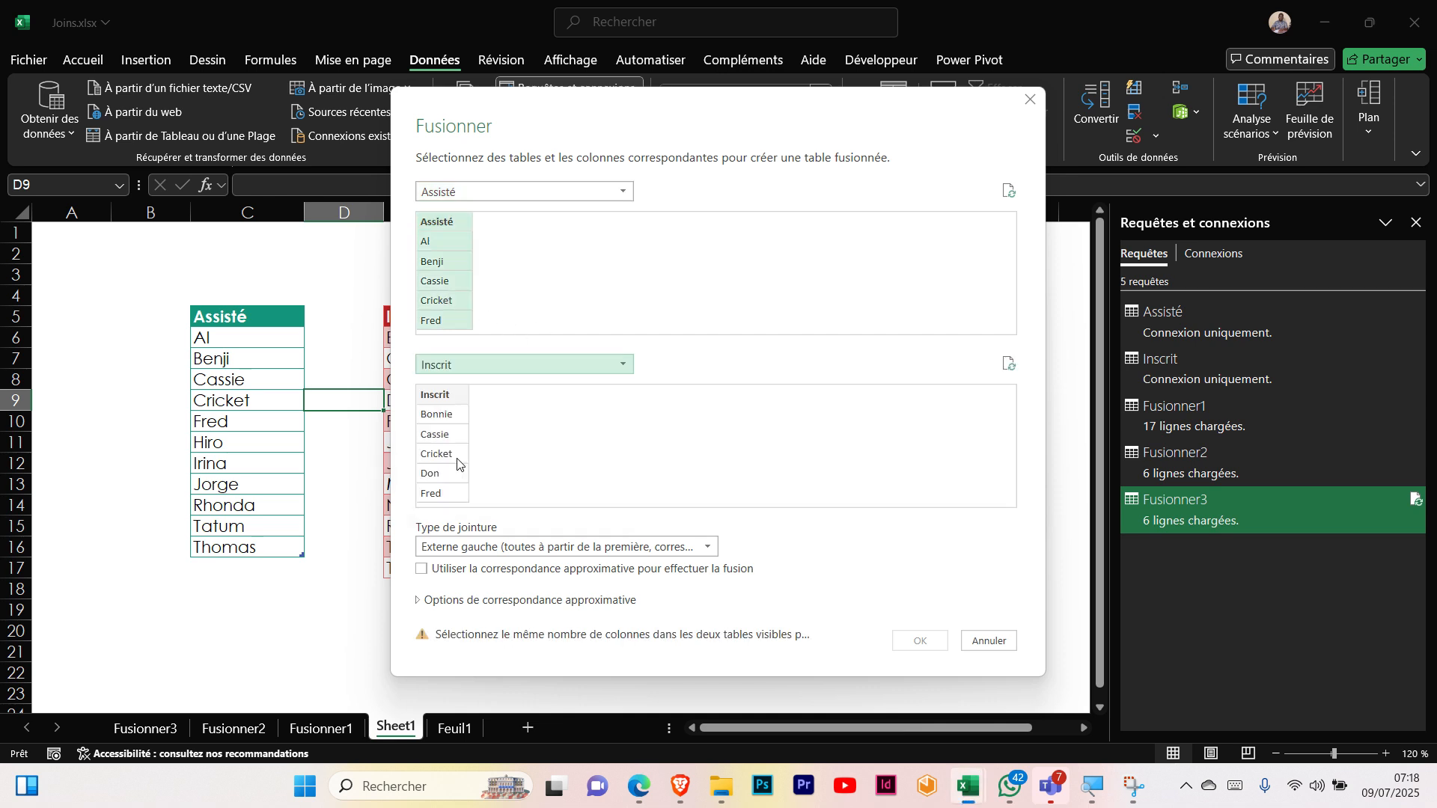
Choose the Gauche opposée join type, match the Inscrit column to the Assisté column, and create the merge
click(550, 548)
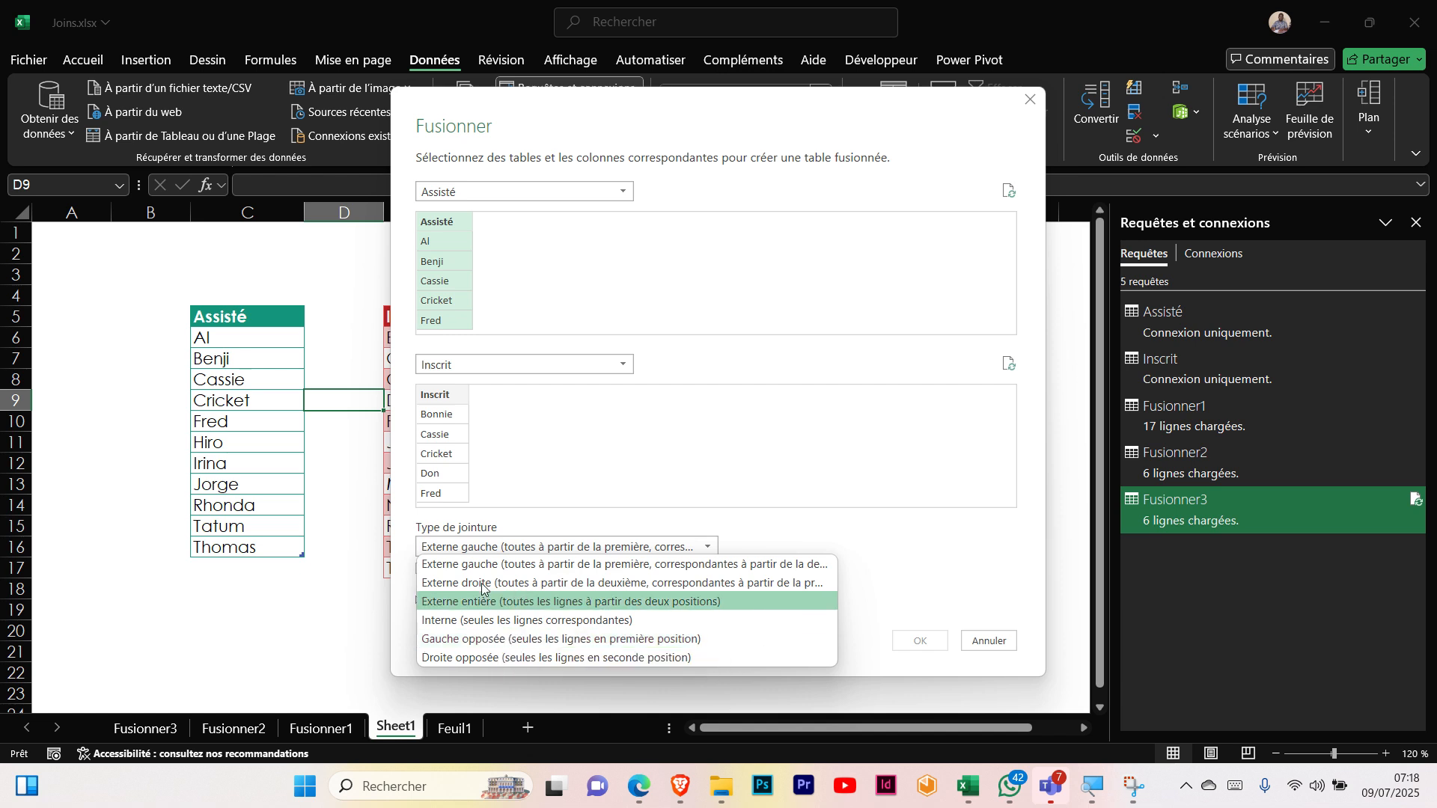
click(498, 641)
click(436, 481)
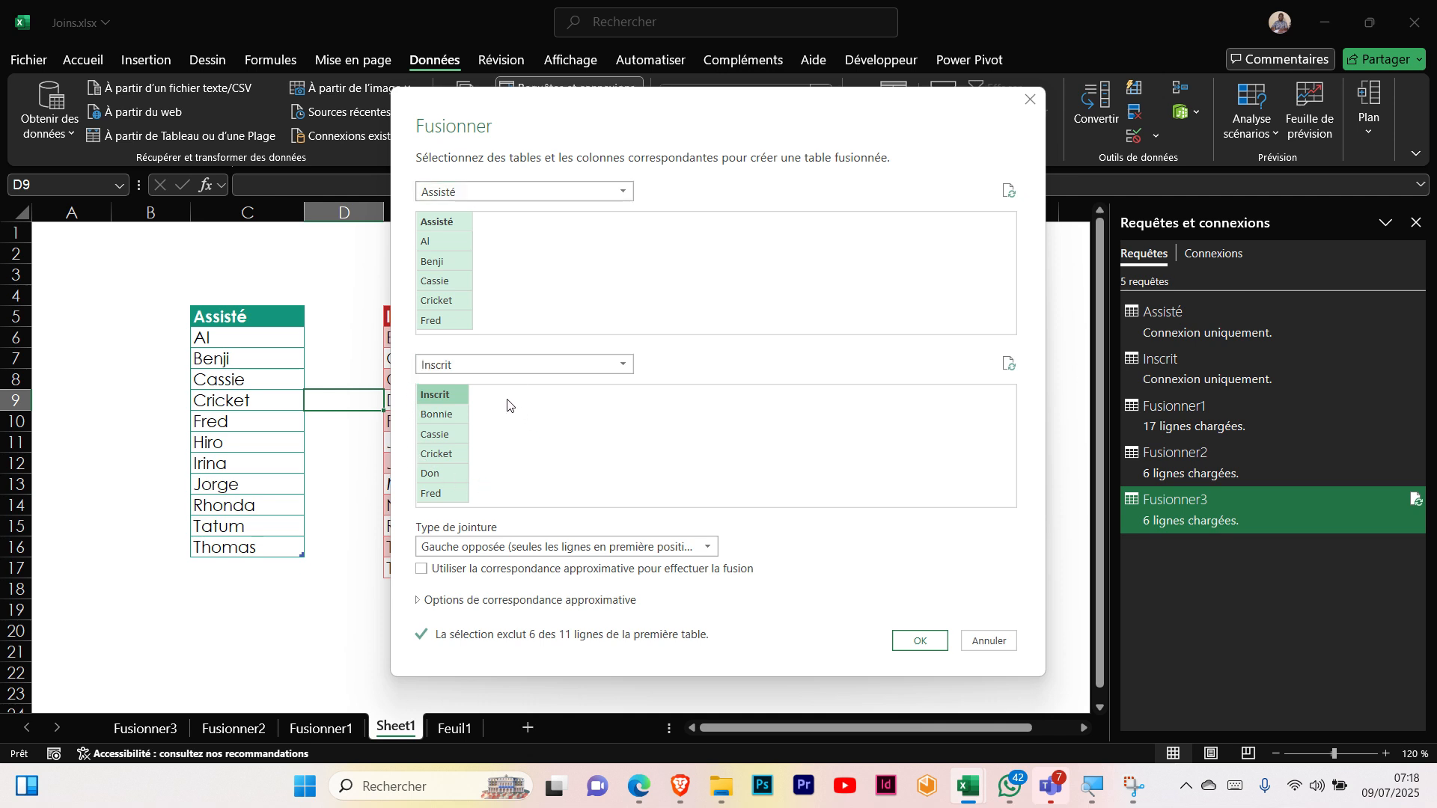
click(914, 642)
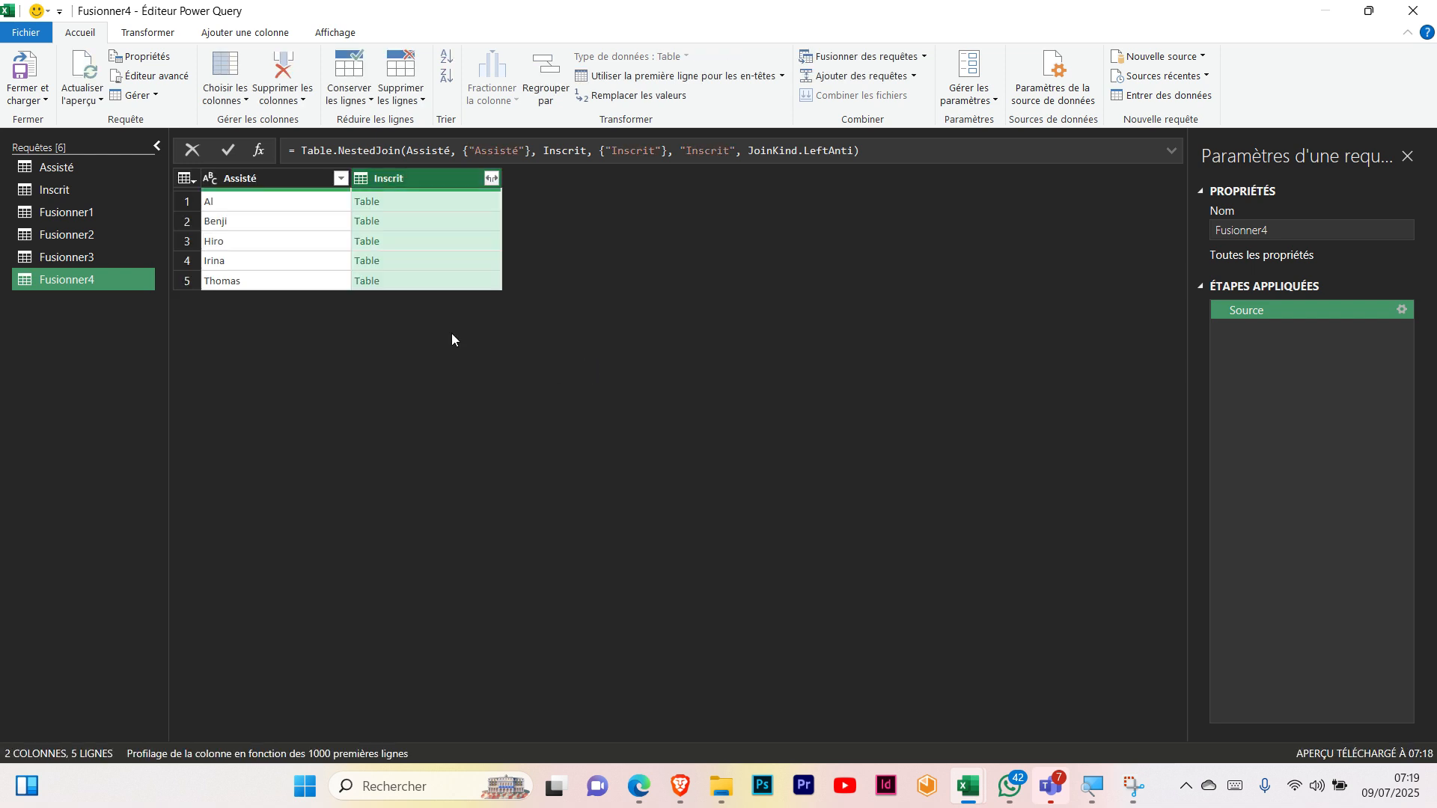
Expand the Inscrit column of the left anti merge without the original column name as prefix, and load the query into a worksheet
click(491, 178)
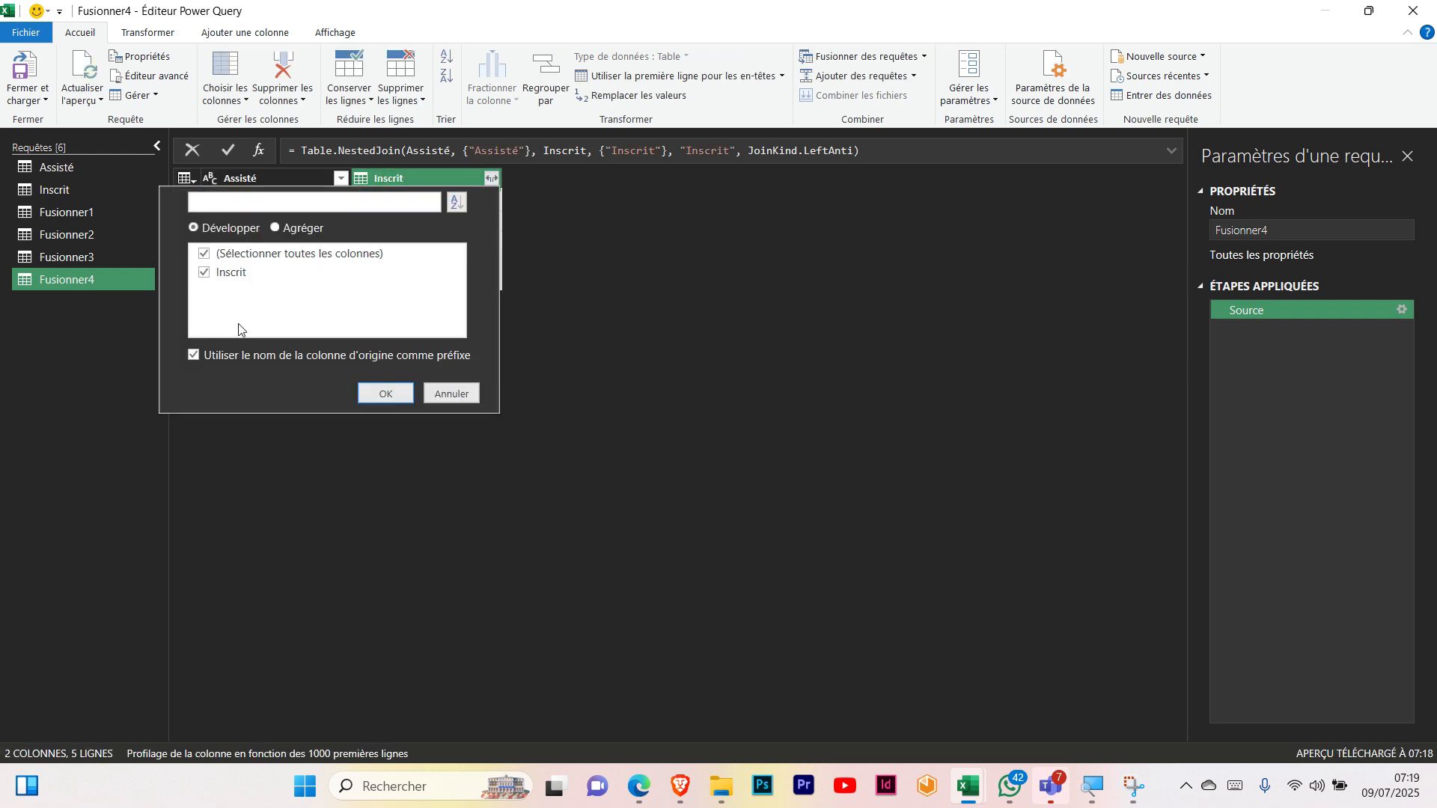
click(194, 356)
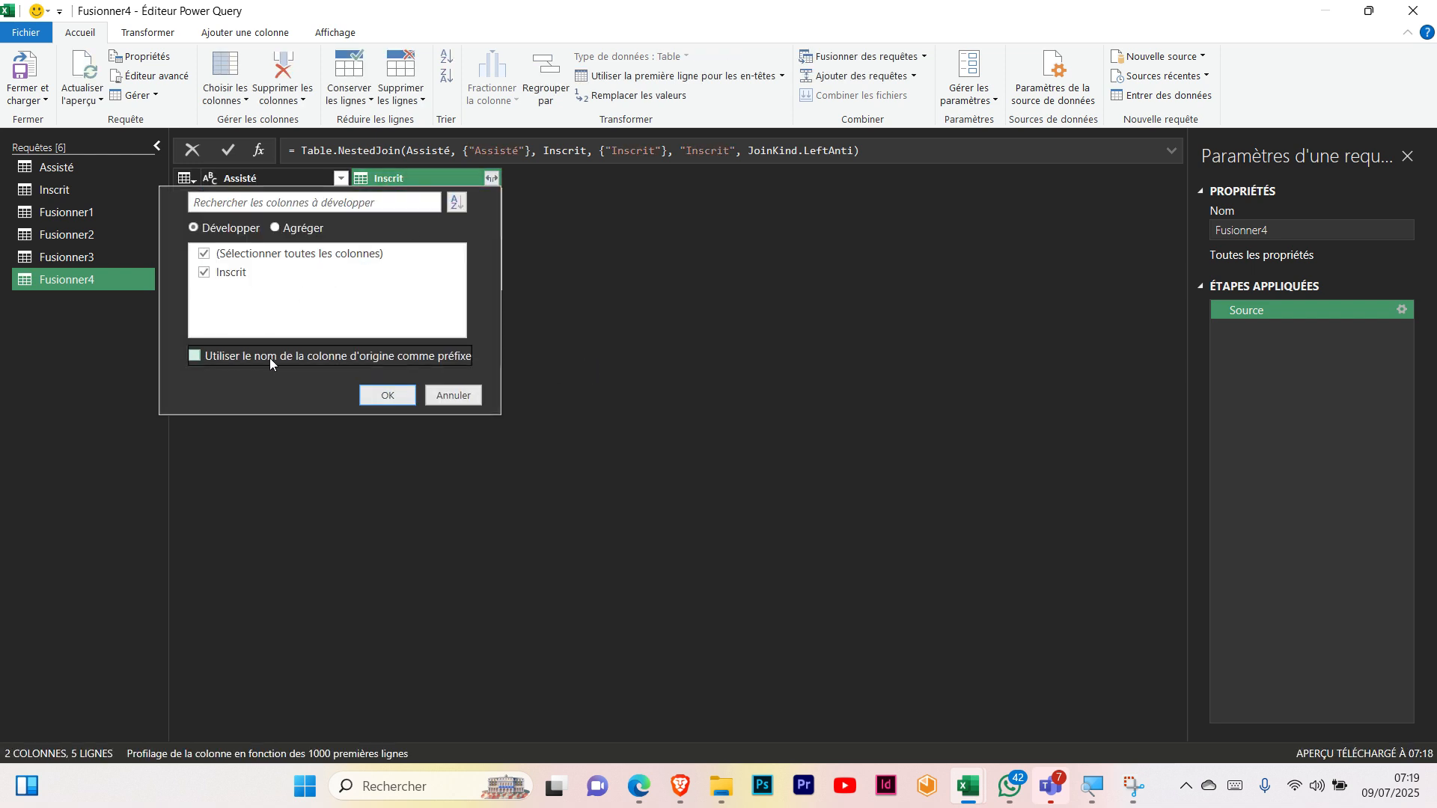
click(388, 397)
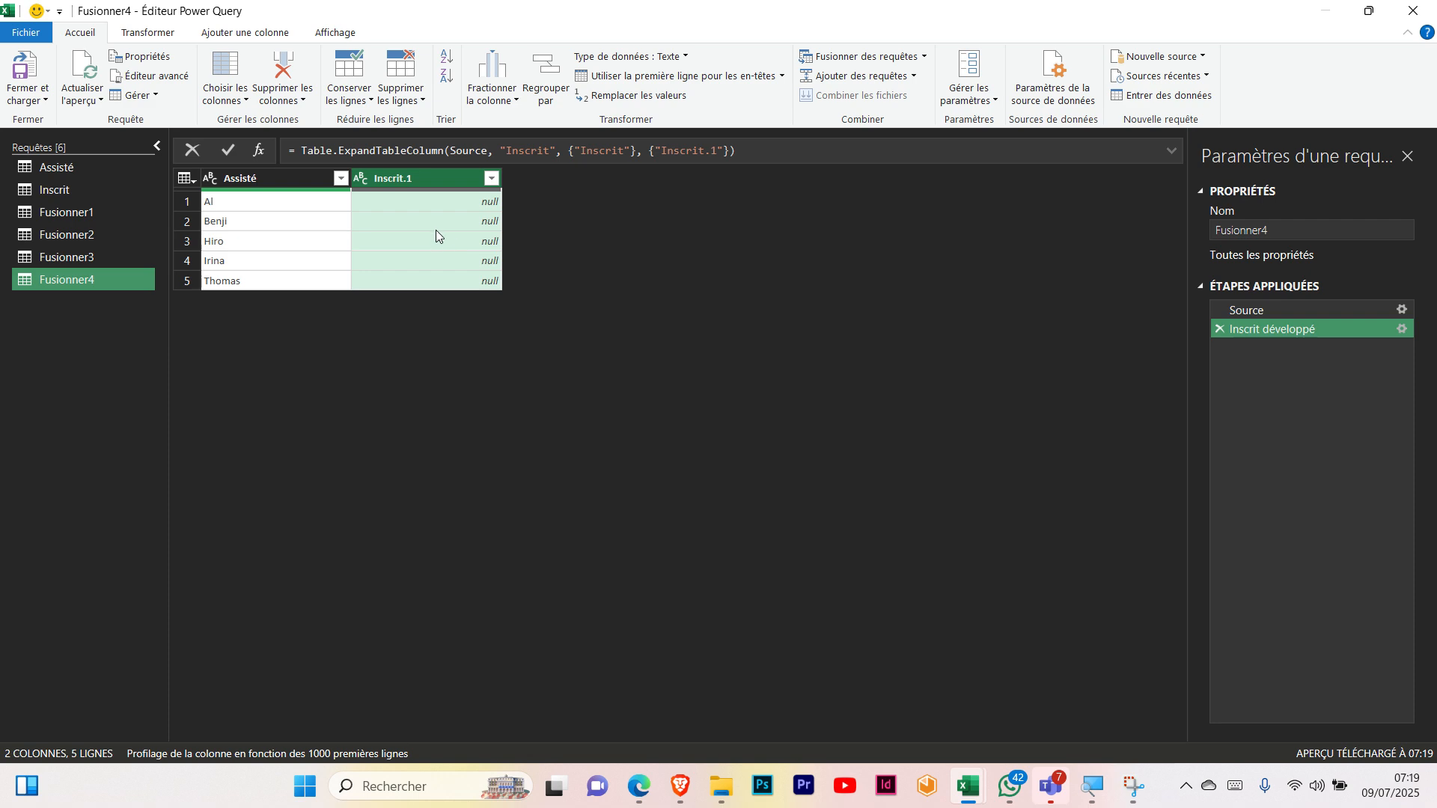
click(28, 107)
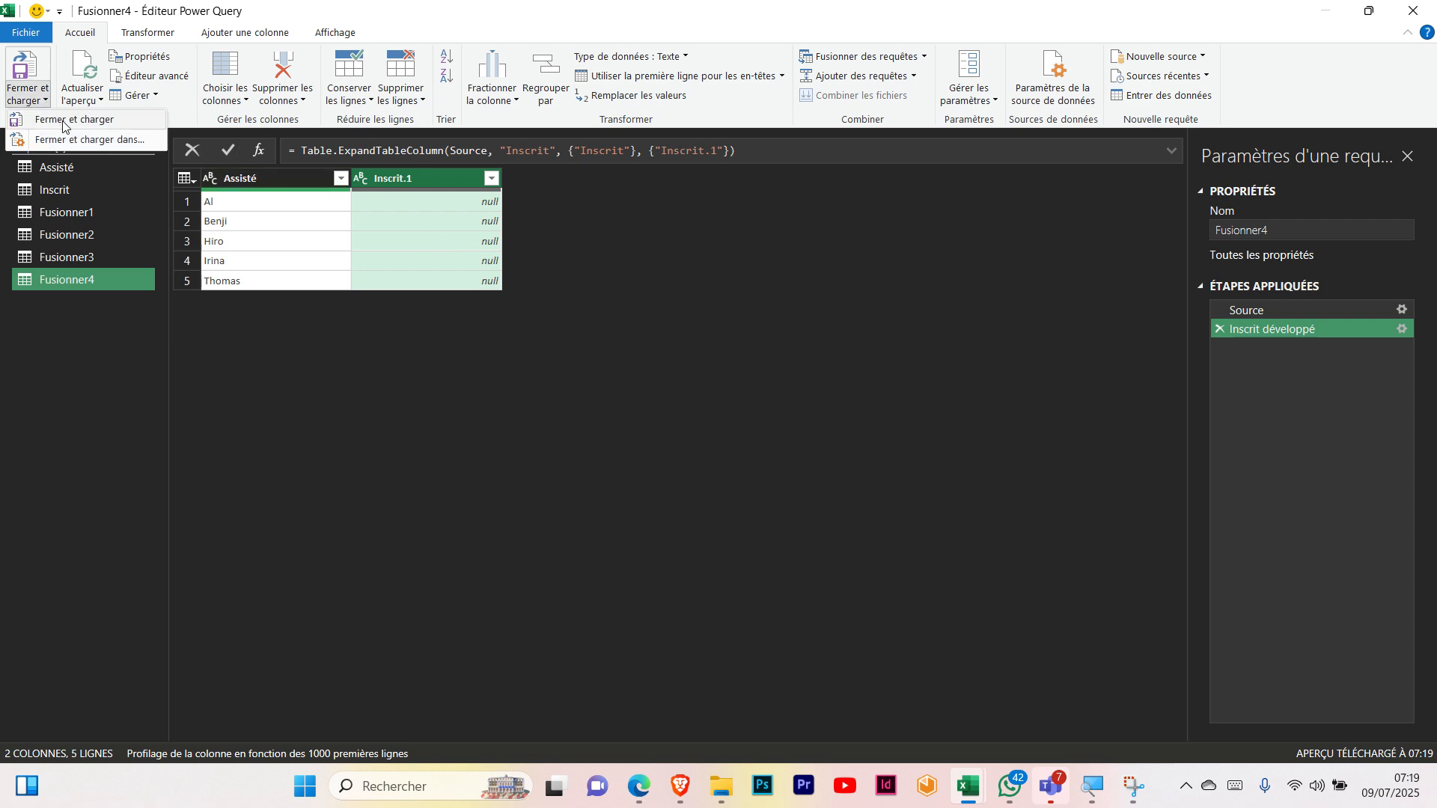
click(63, 125)
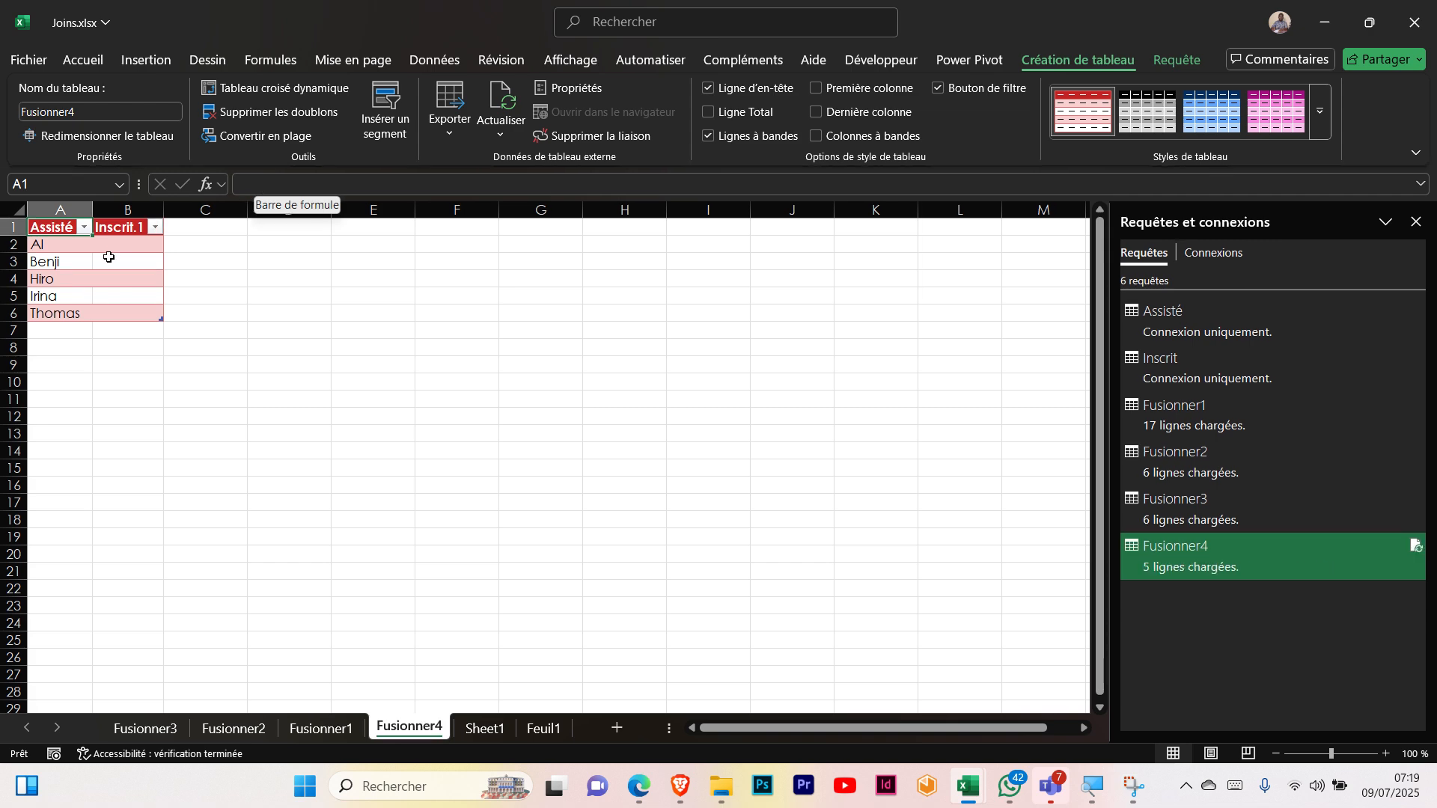
mouse_move(1138, 793)
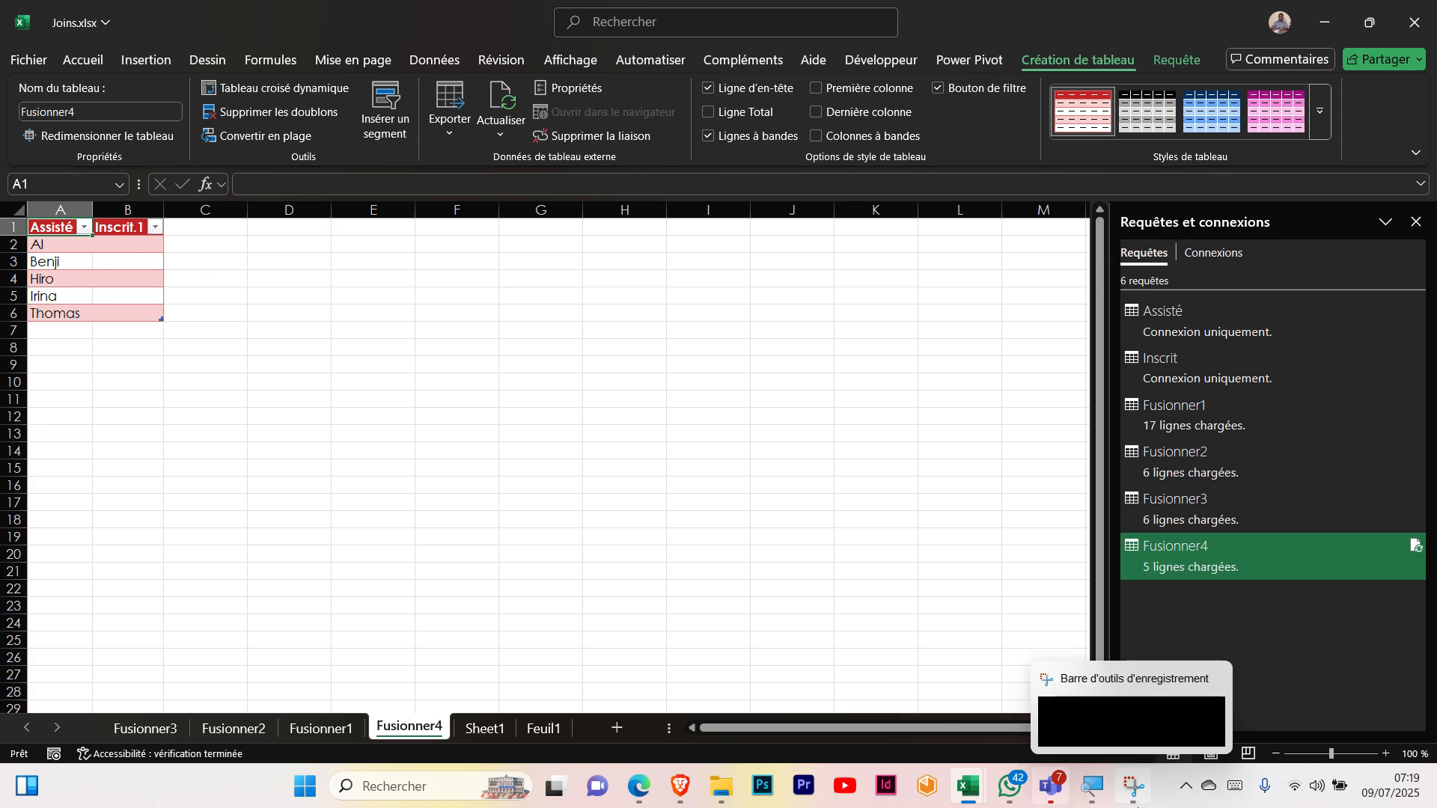
mouse_move(1091, 709)
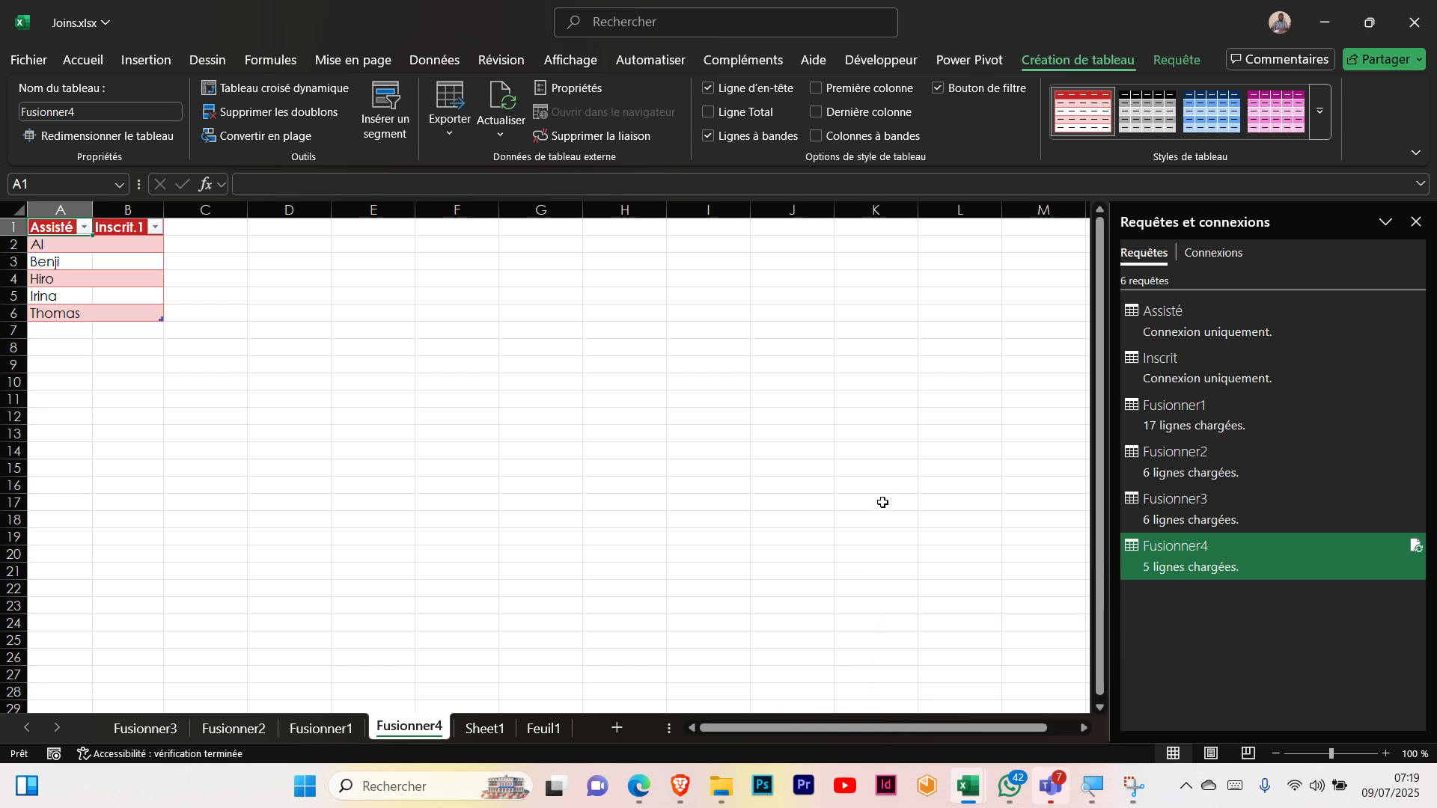
click(1131, 789)
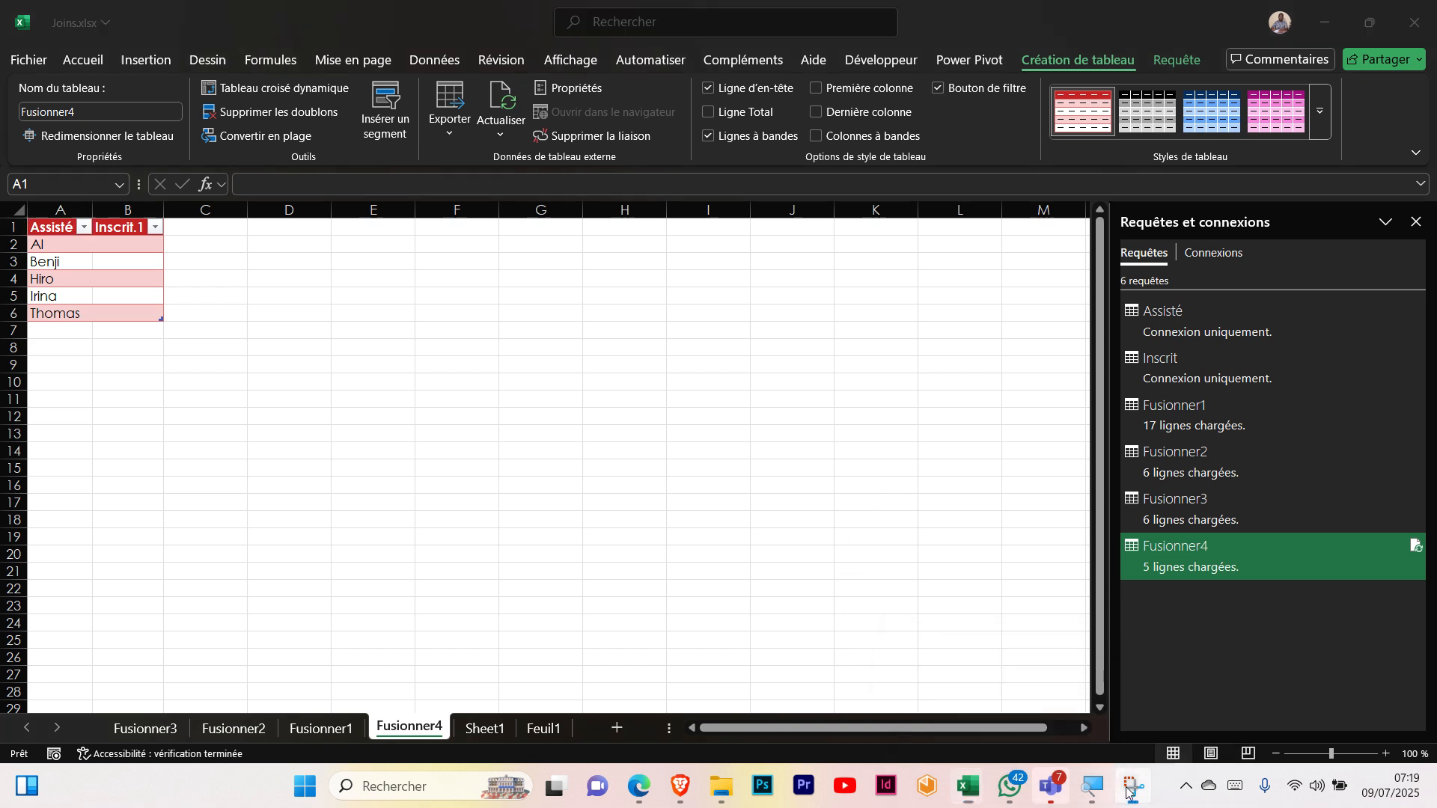